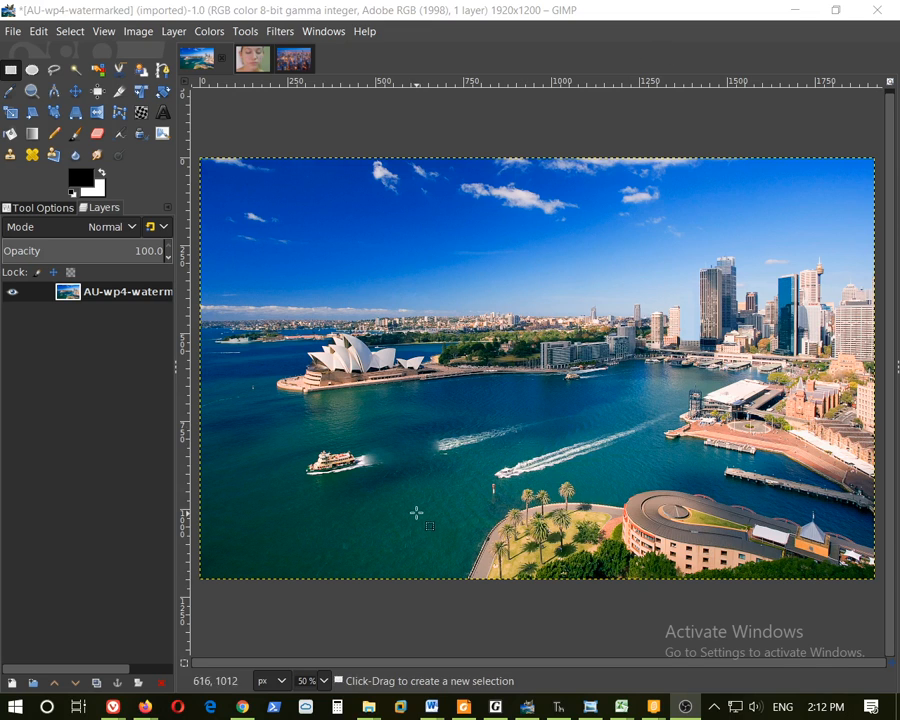
Step: Examine the water between the ferry and the speedboat wake in the harbour image, down to individual pixels
scroll(408, 500, "up", 4)
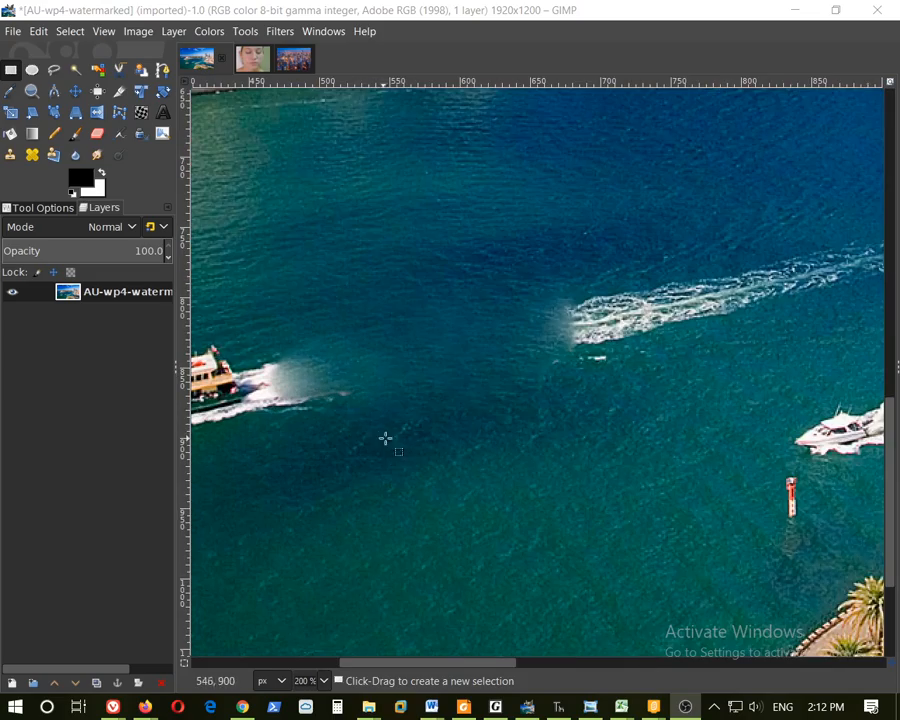
scroll(390, 432, "up", 2)
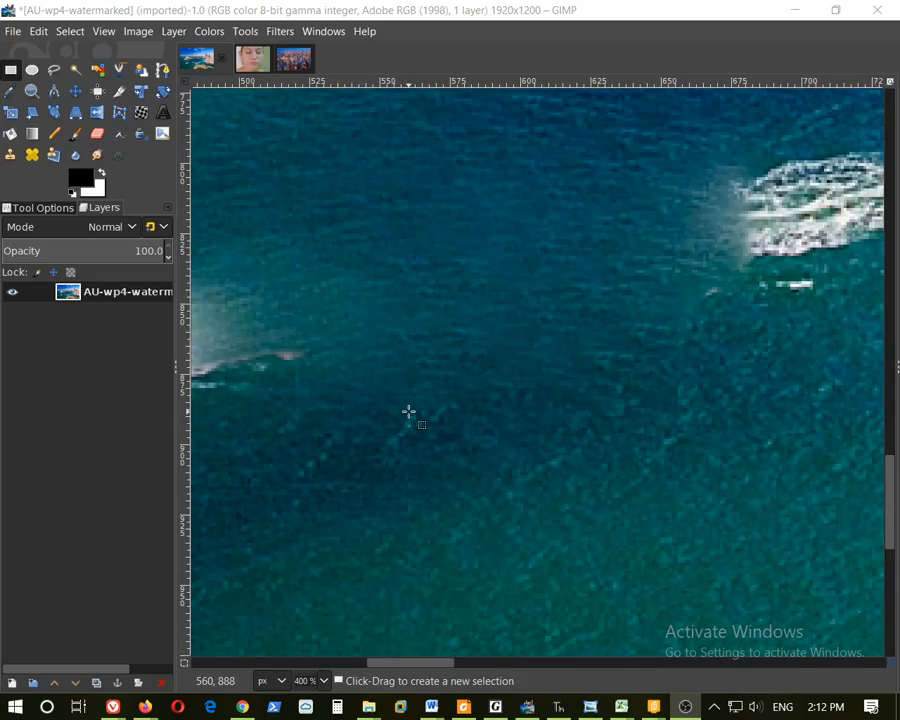
scroll(408, 411, "down", 4)
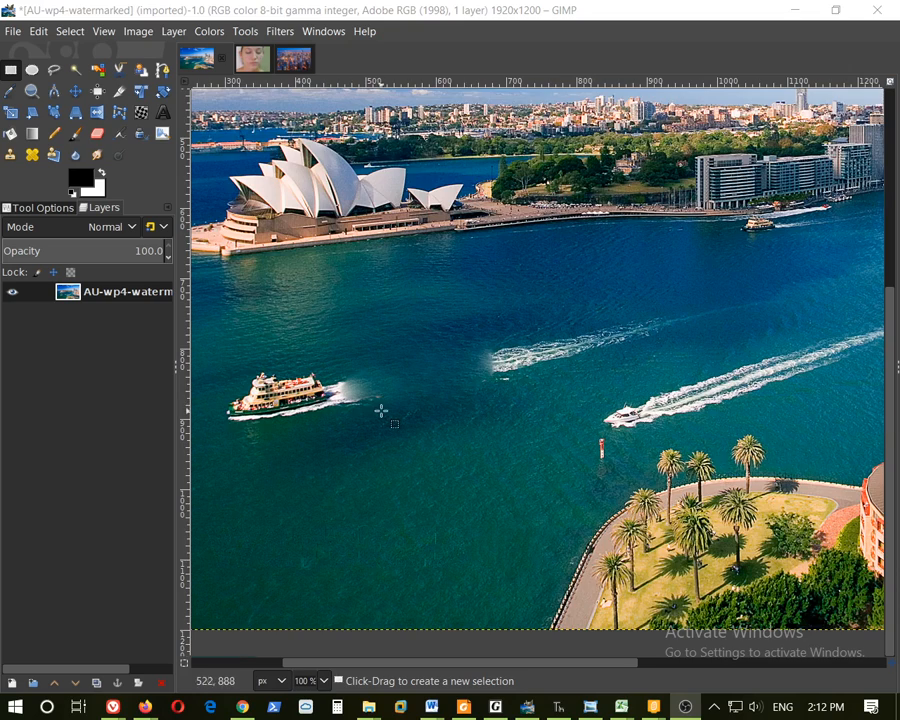
scroll(387, 407, "up", 4)
scroll(700, 312, "up", 1)
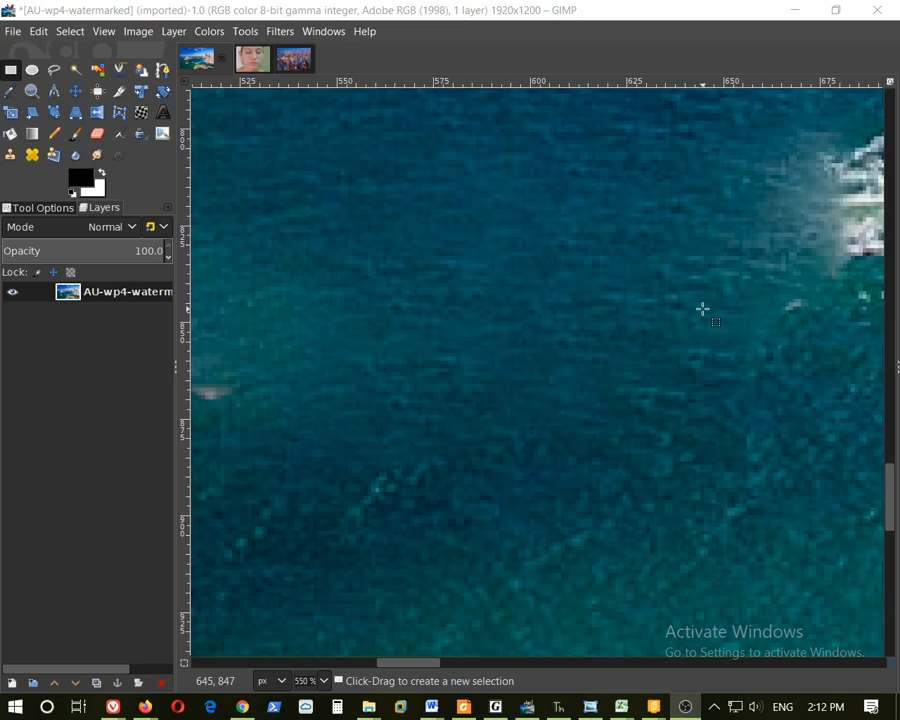
scroll(667, 299, "down", 6)
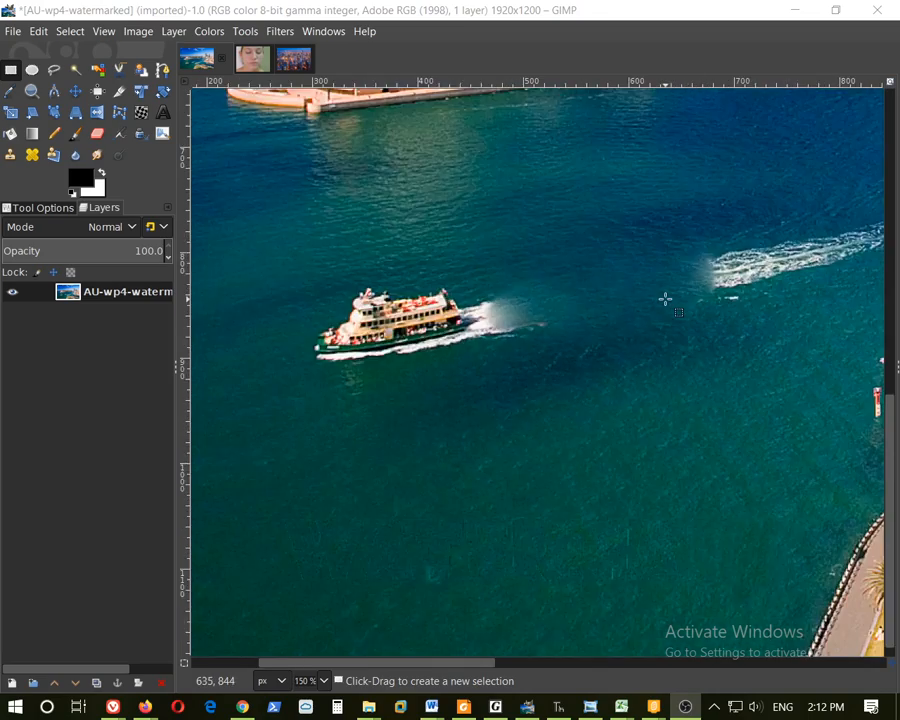
scroll(752, 296, "up", 1)
scroll(644, 292, "up", 3)
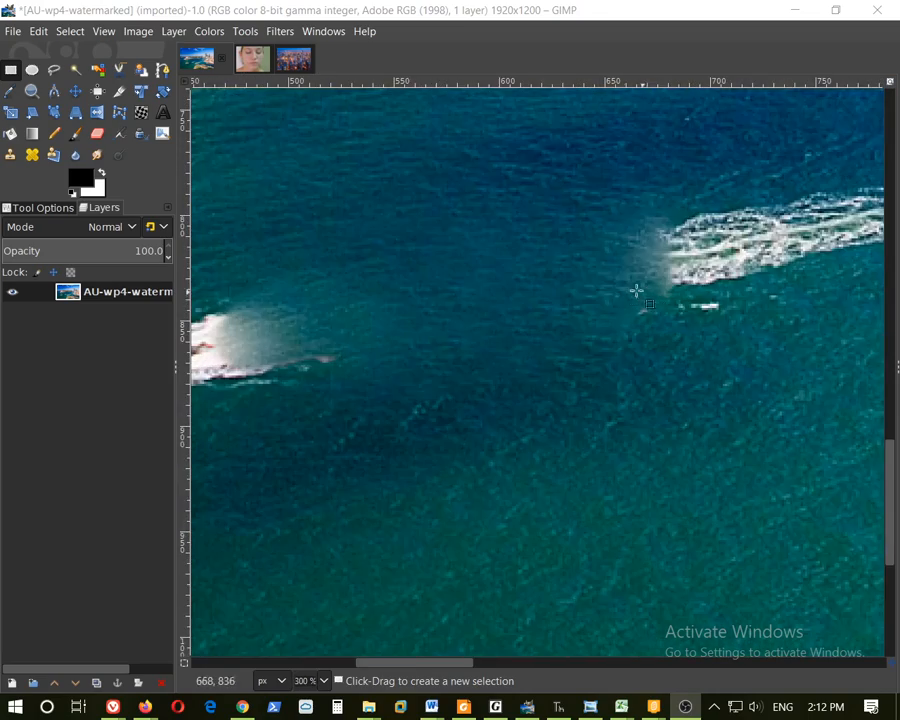
scroll(660, 283, "down", 1)
scroll(662, 290, "down", 2)
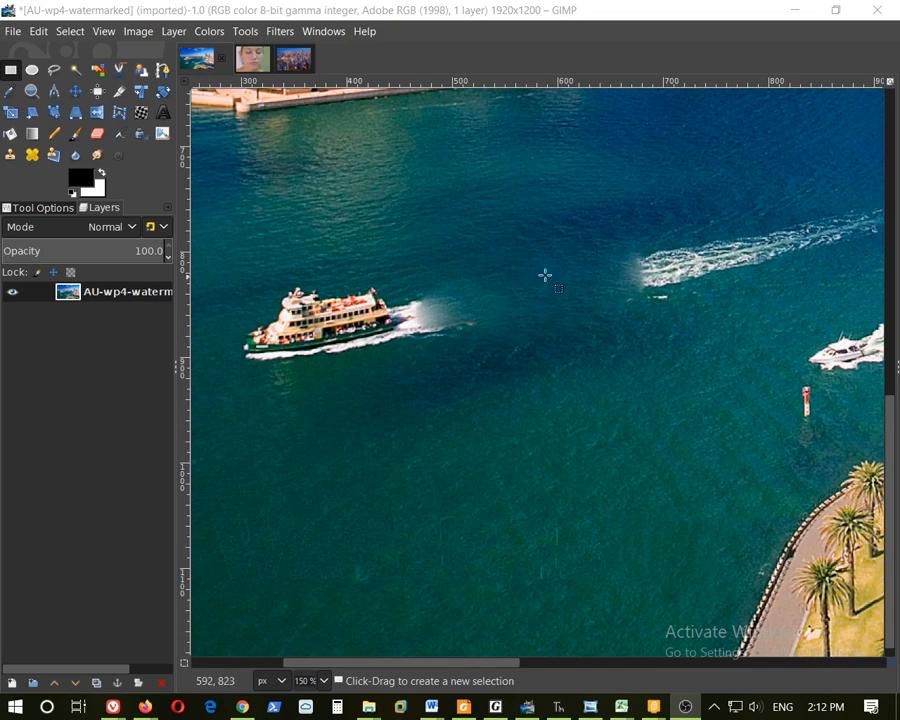
scroll(565, 280, "up", 3)
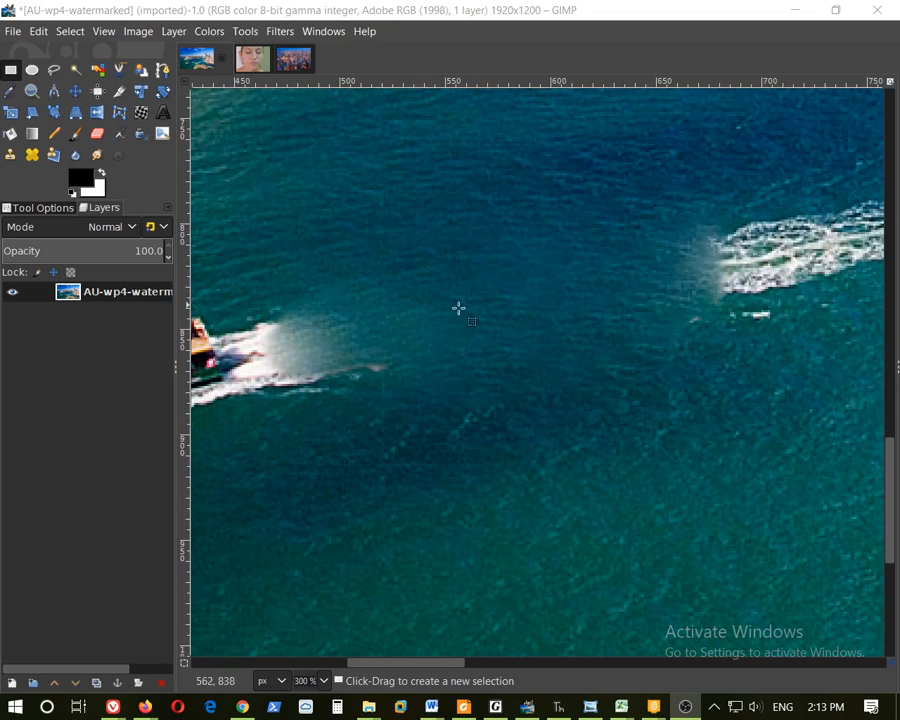
scroll(619, 293, "up", 3)
scroll(616, 294, "down", 2)
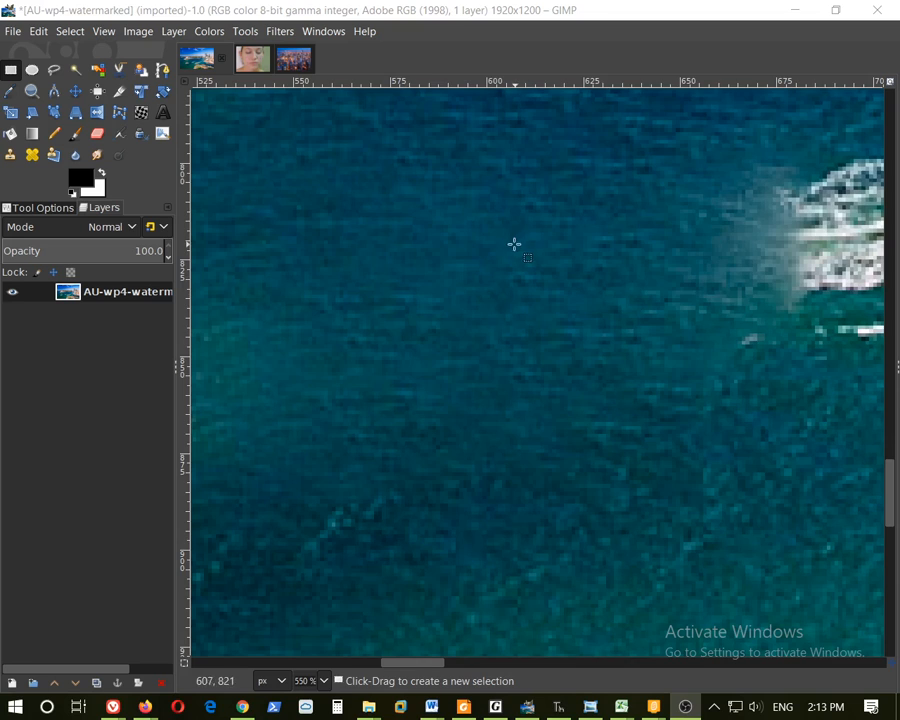
scroll(514, 244, "up", 7, "ctrl")
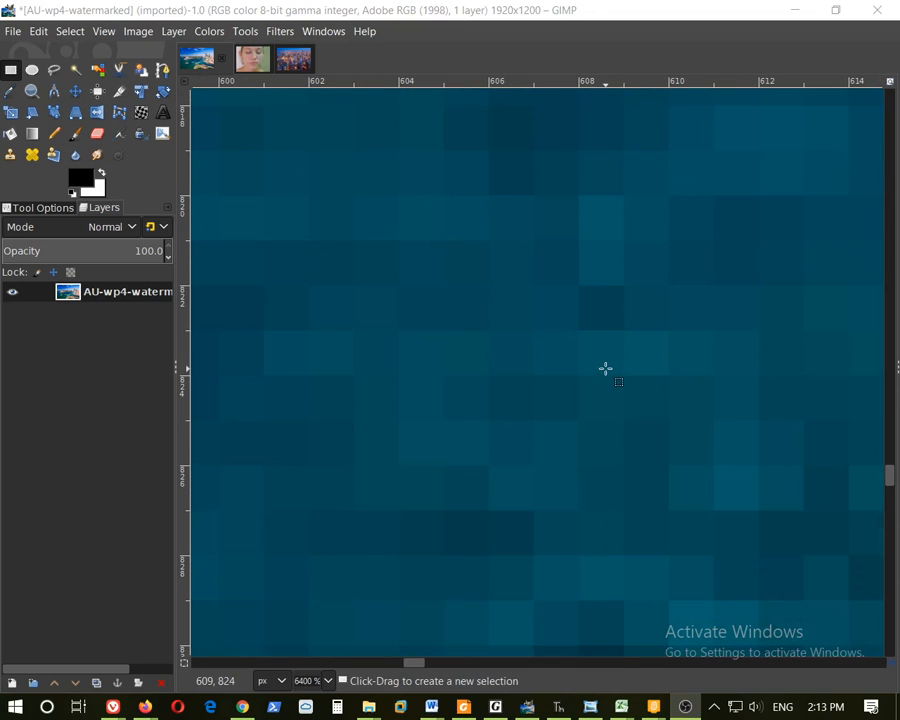
scroll(572, 351, "down", 2, "ctrl")
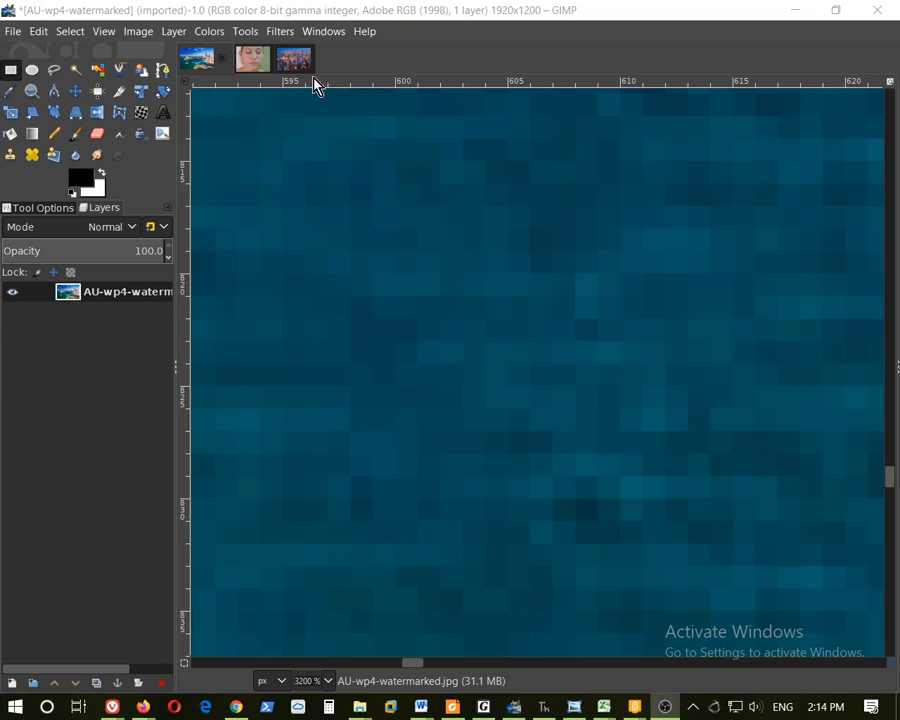
Step: Look over the Acne-Scars portrait and the Chicago09_0390 skyline image, ending on the portrait's face
left_click(250, 62)
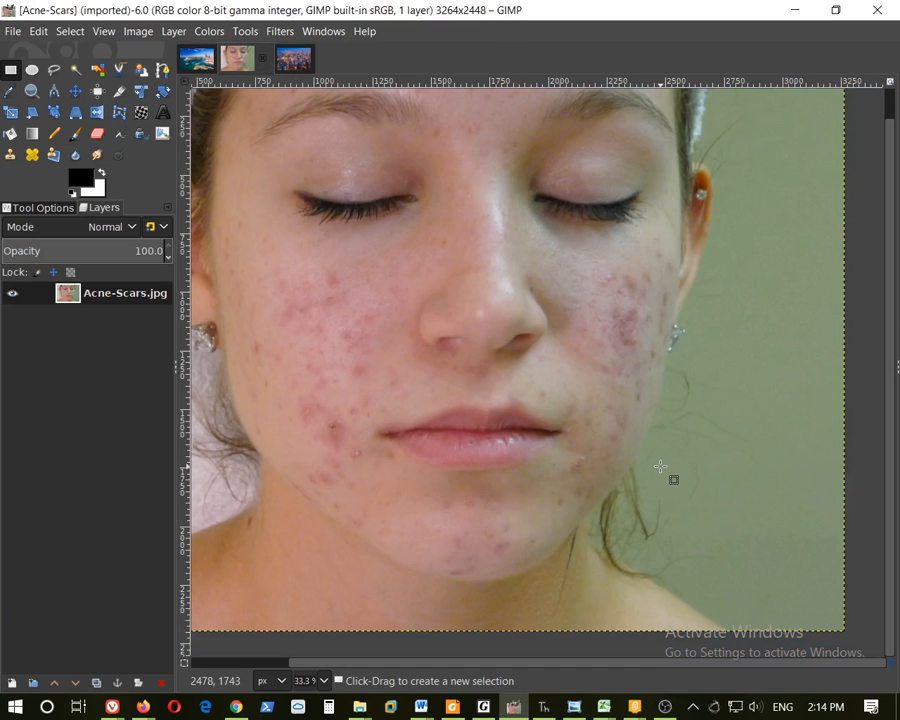
scroll(797, 347, "up", 1)
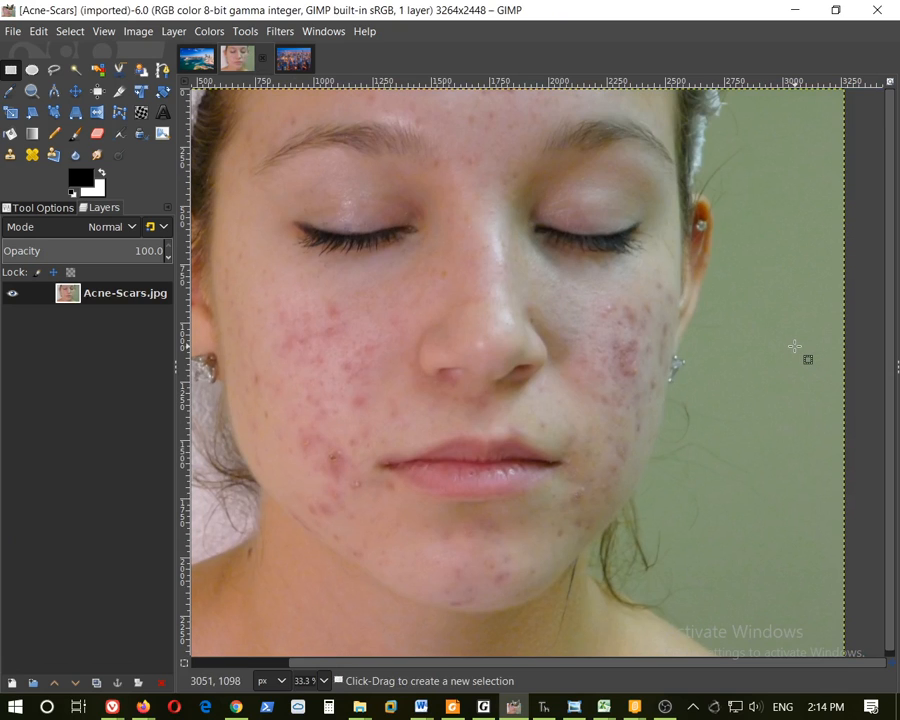
left_click_drag(552, 663, 491, 664)
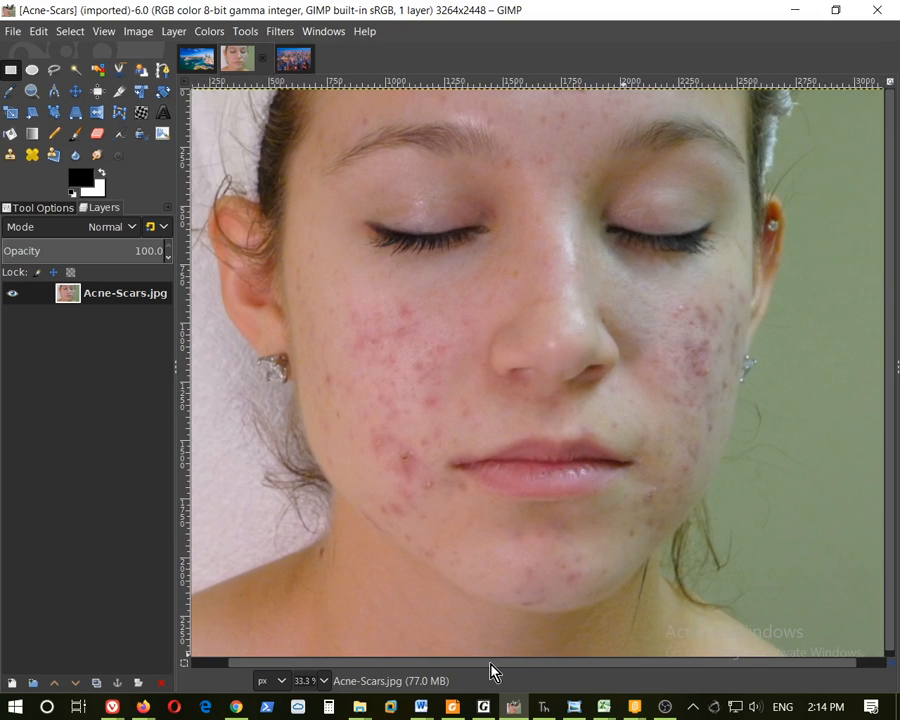
left_click(290, 60)
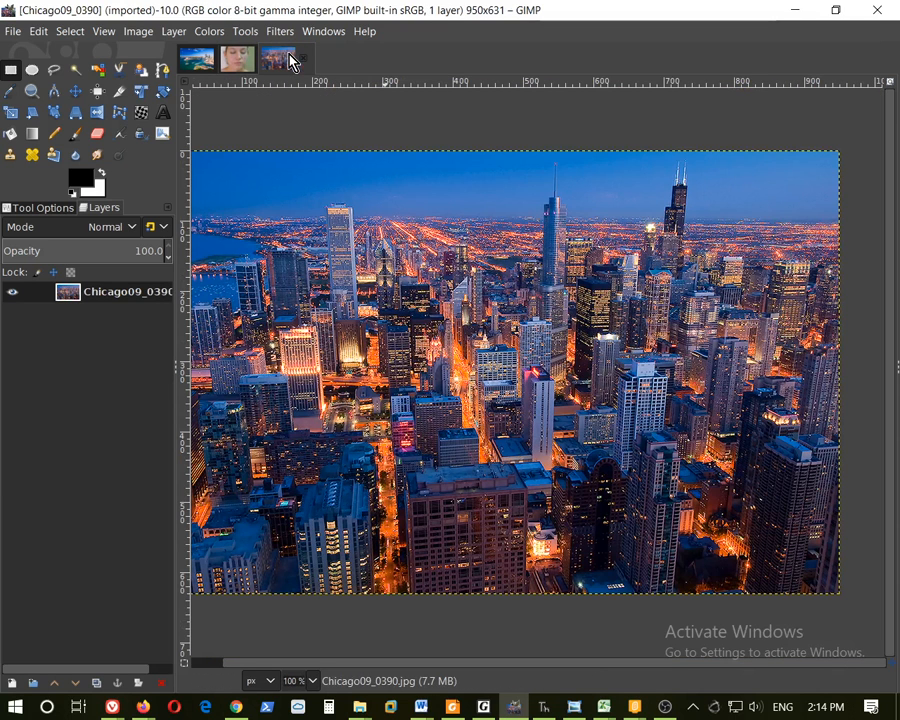
left_click(236, 66)
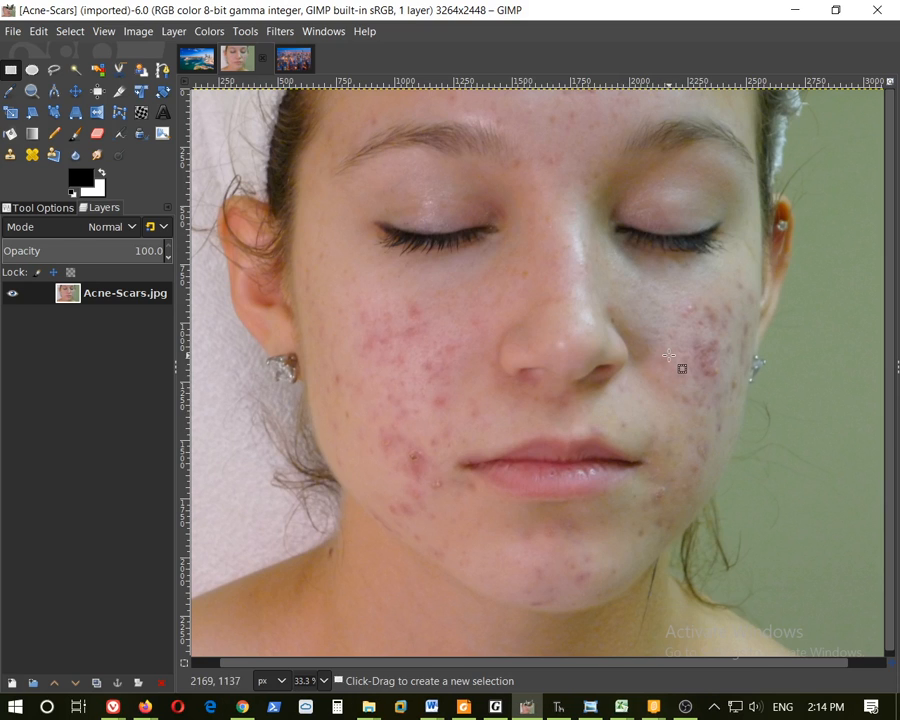
left_click(294, 58)
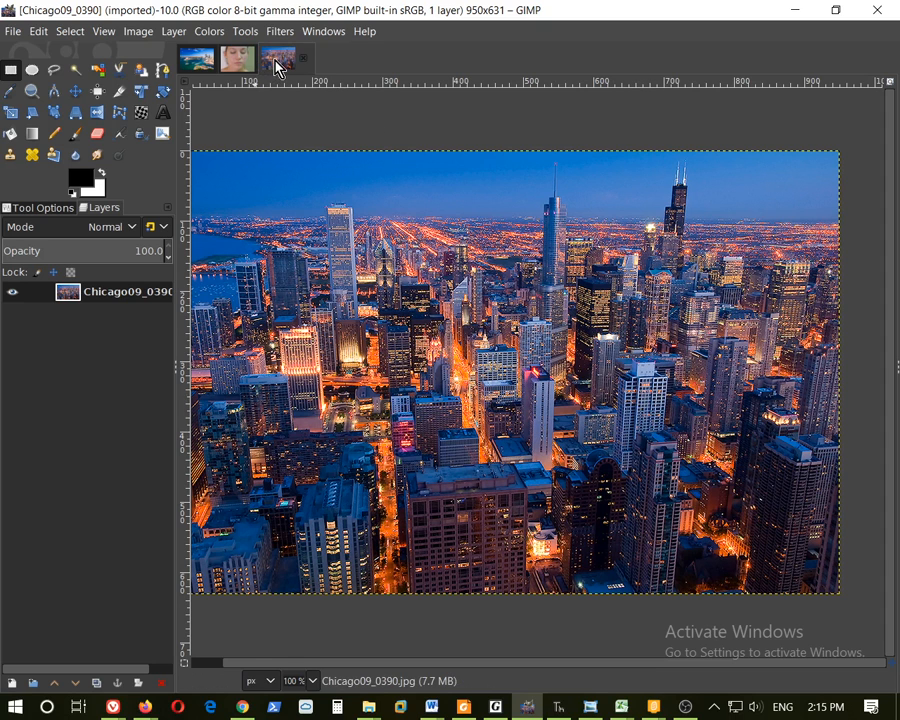
left_click(243, 66)
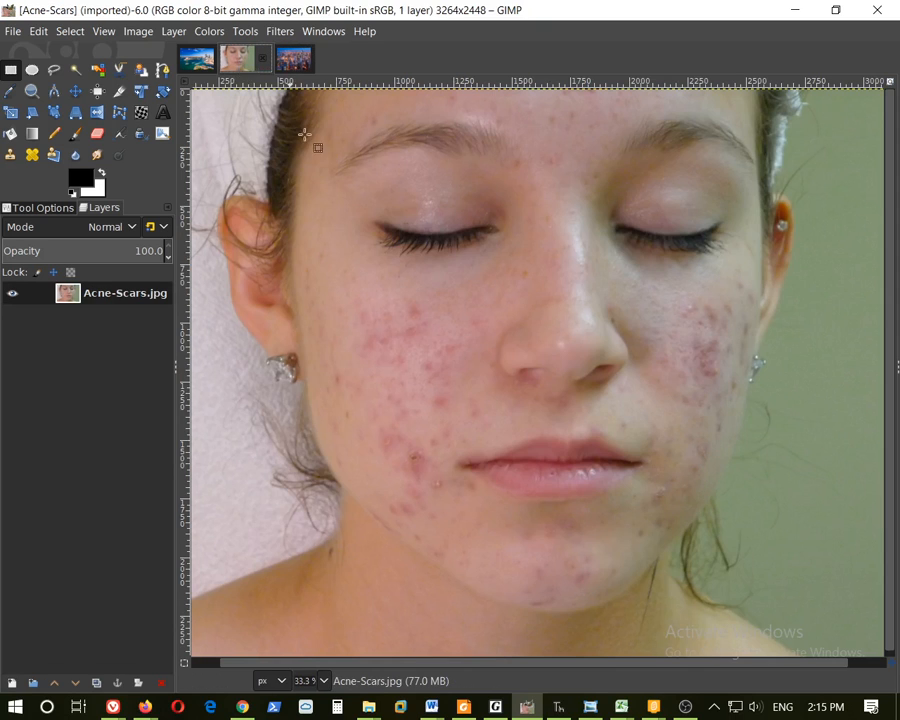
left_click_drag(513, 661, 607, 675)
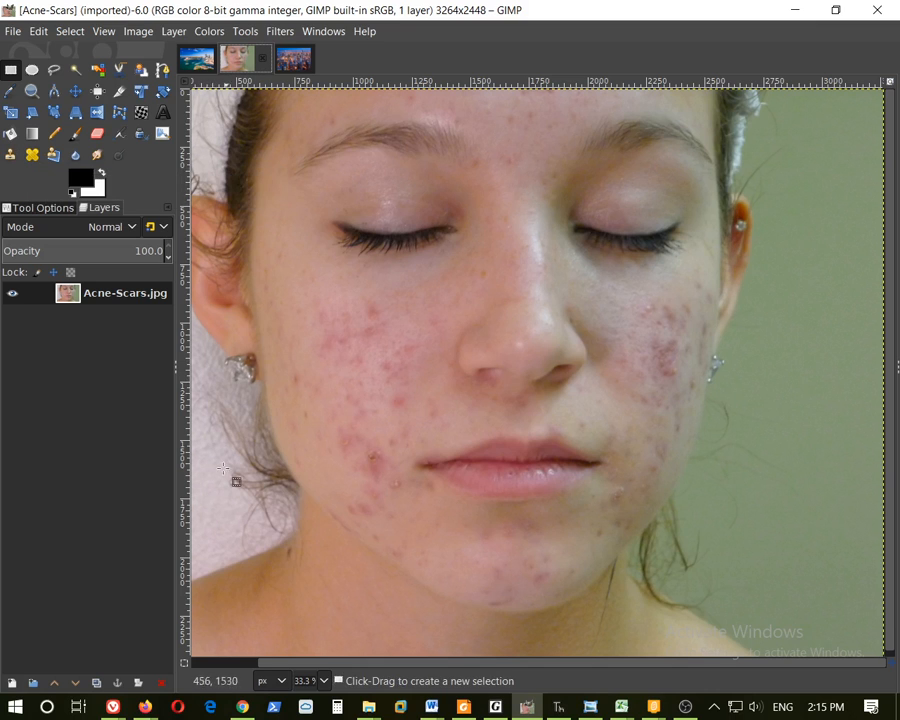
Step: Examine the portrait's pale background, loose hair and ear up close, including the green patch in the image's upper-left corner
scroll(213, 476, "up", 6)
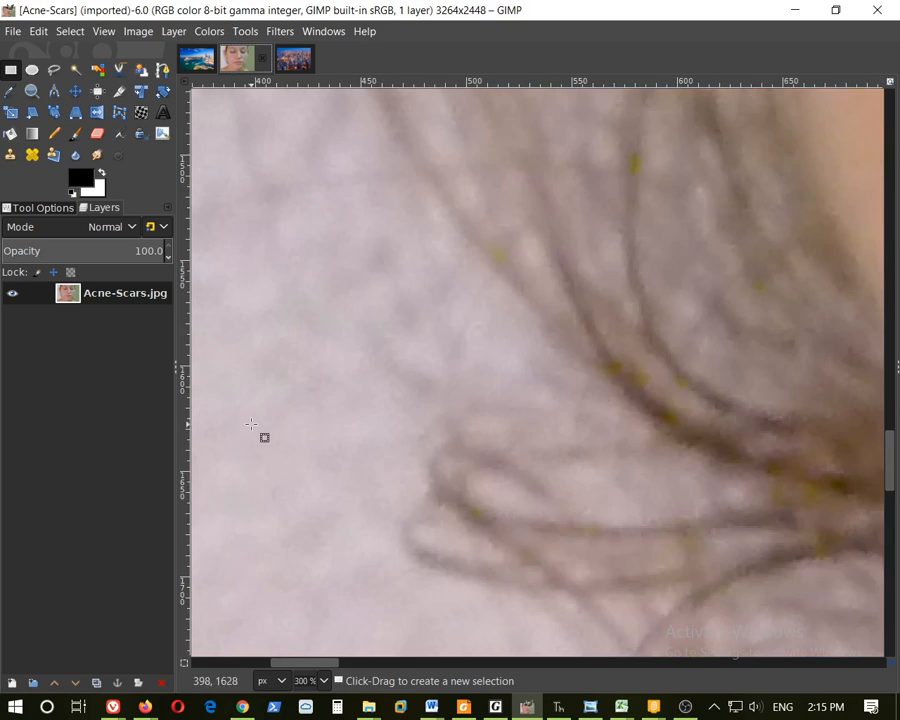
scroll(248, 424, "down", 4)
scroll(251, 423, "down", 3)
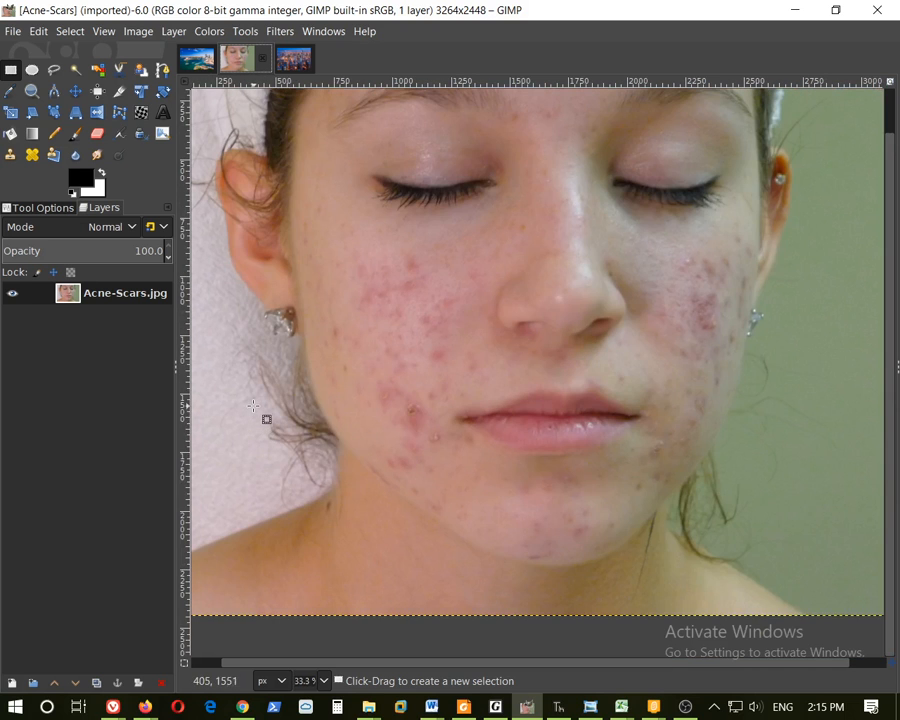
scroll(254, 404, "down", 2)
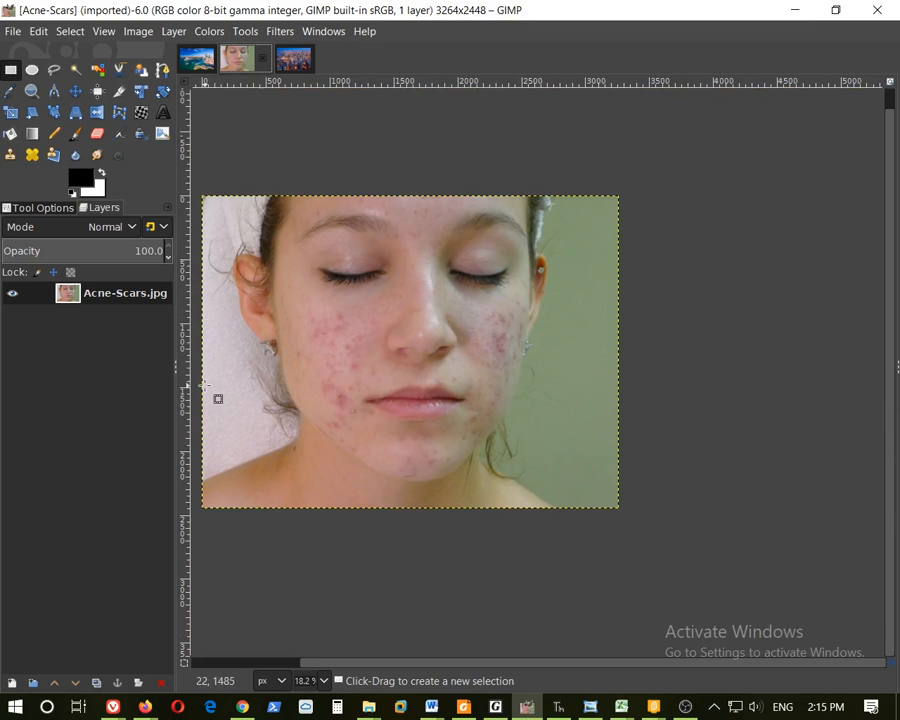
scroll(217, 381, "up", 4)
scroll(217, 381, "up", 1)
scroll(221, 381, "up", 1)
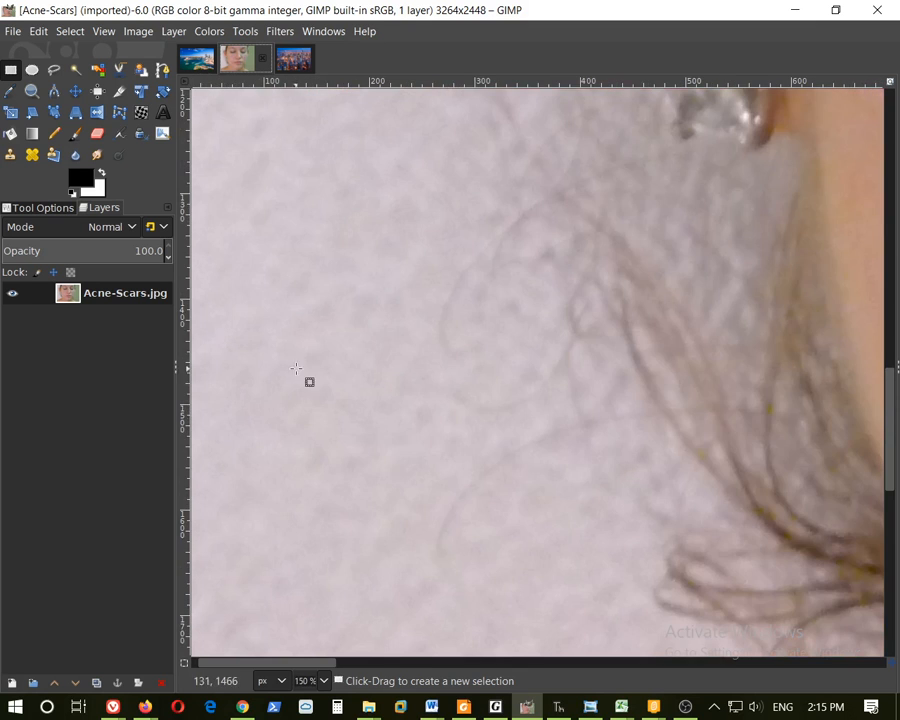
scroll(396, 320, "down", 3)
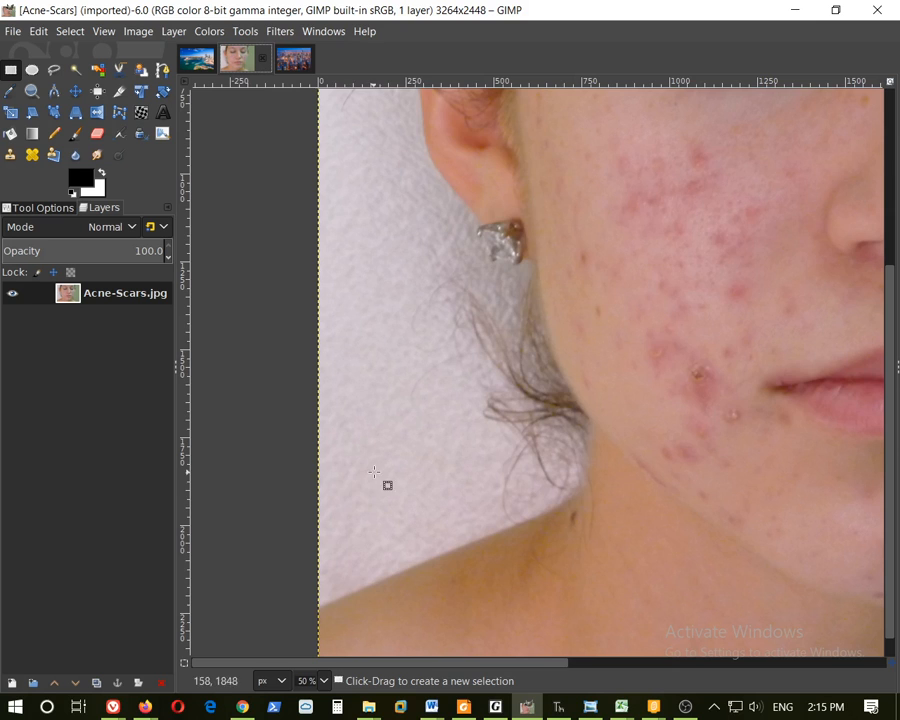
scroll(380, 478, "down", 4)
scroll(410, 350, "up", 5)
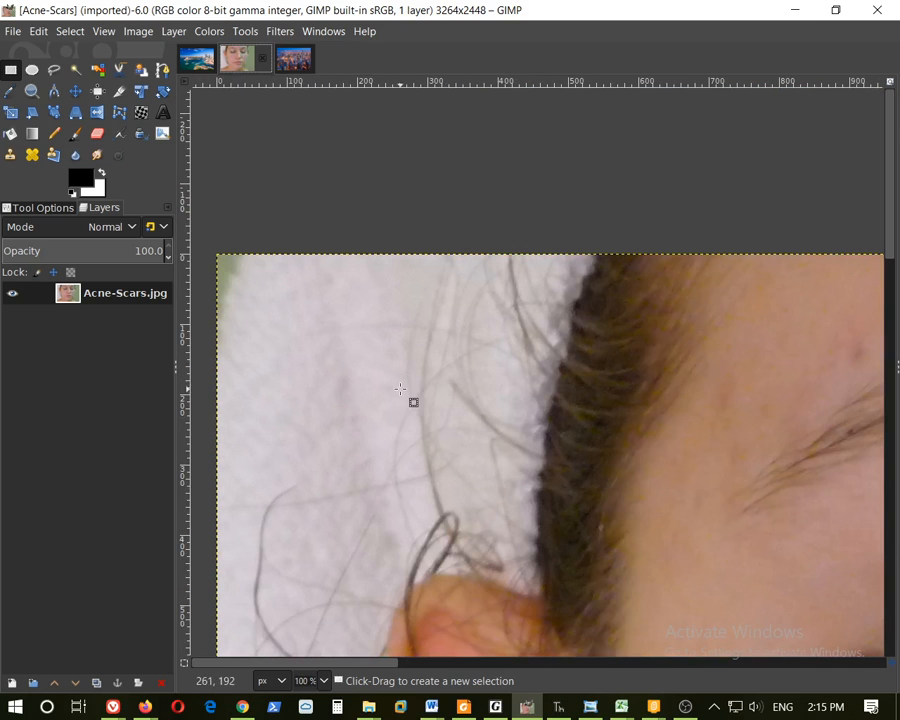
scroll(238, 285, "up", 3)
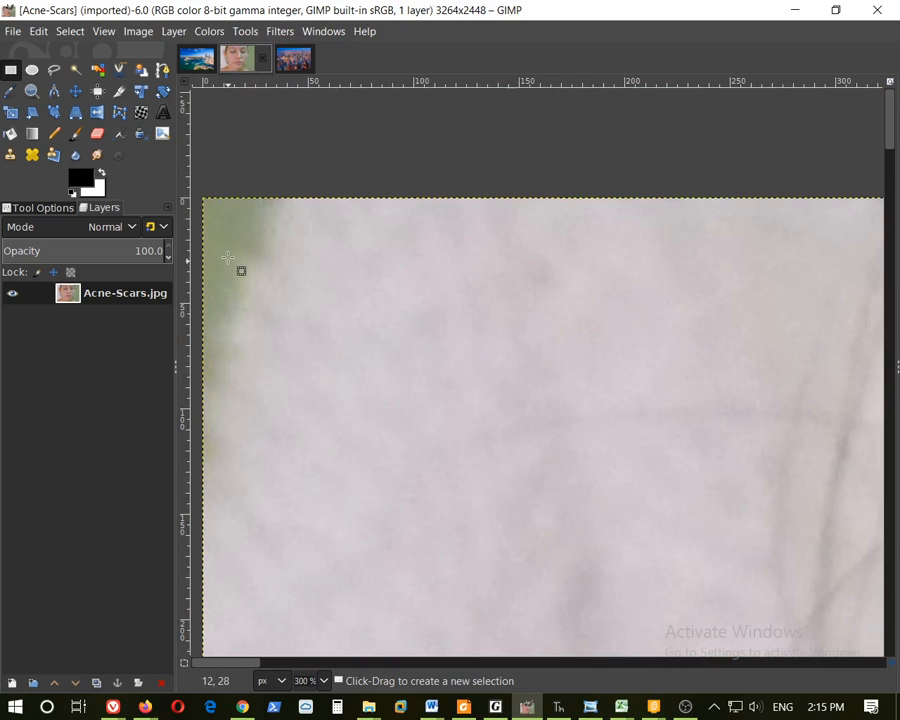
scroll(230, 242, "up", 2)
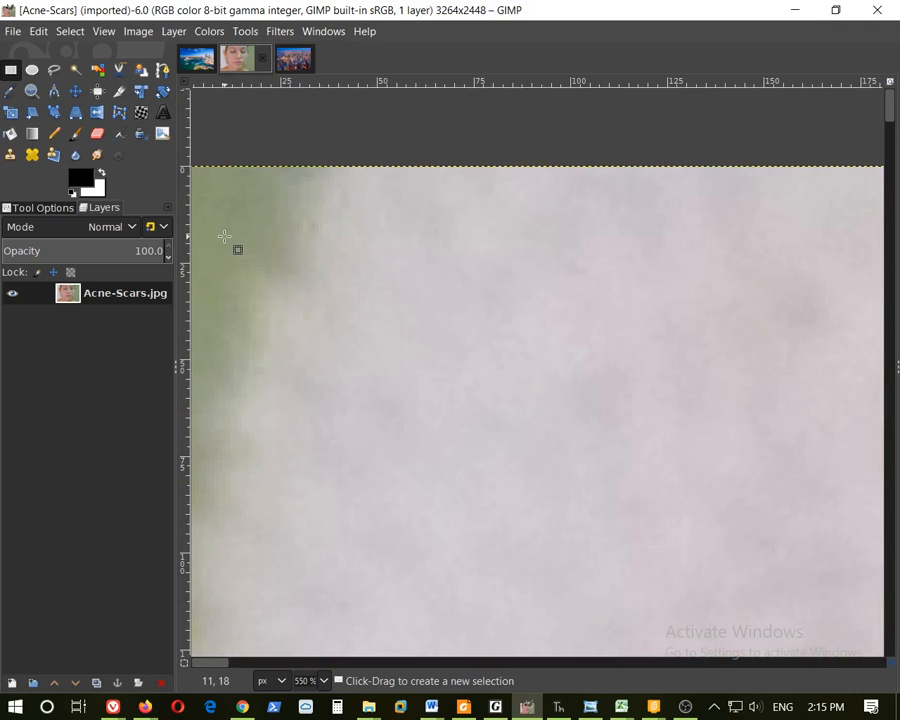
scroll(220, 242, "up", 1)
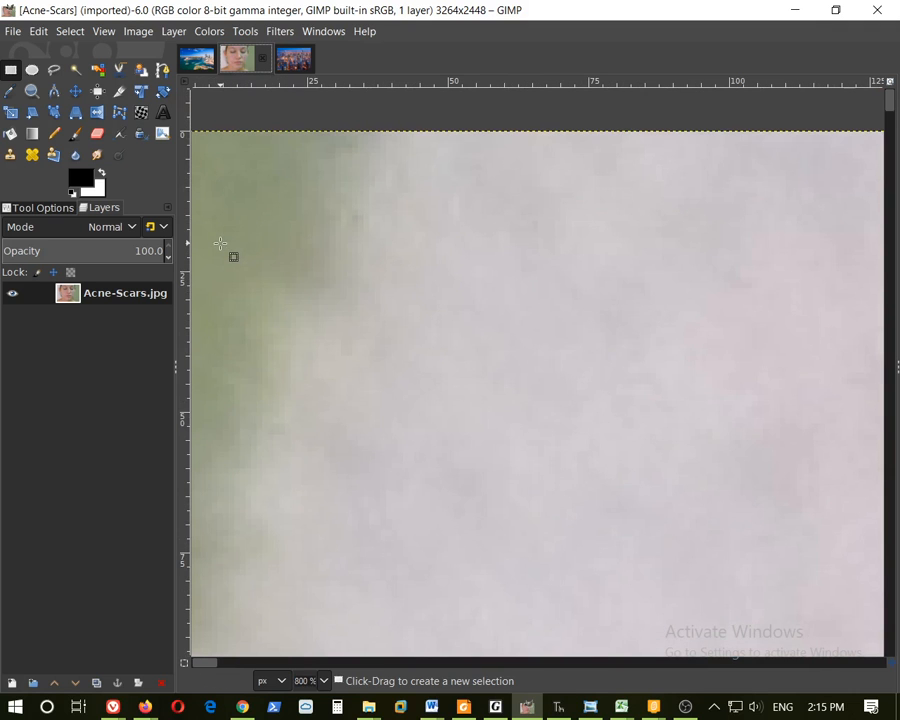
scroll(369, 287, "down", 8)
left_click_drag(578, 357, 655, 400)
scroll(700, 420, "down", 3)
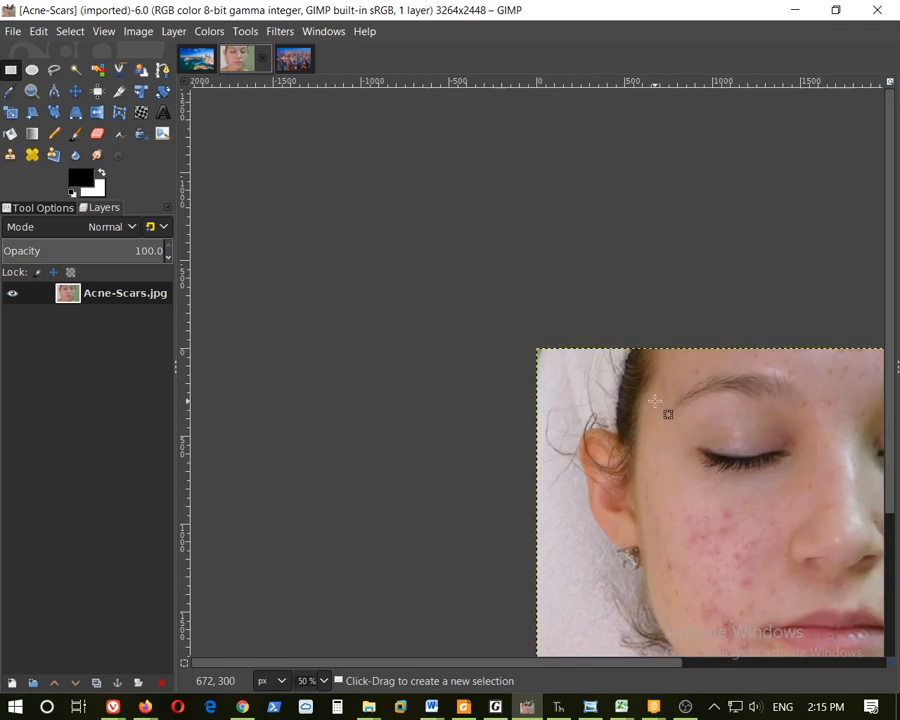
scroll(660, 540, "up", 4)
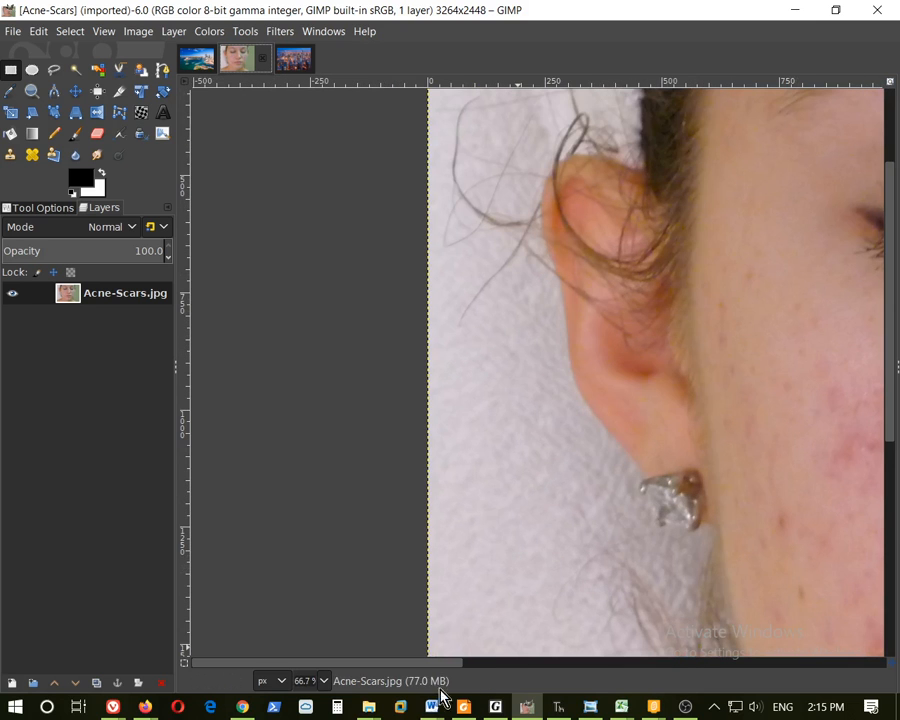
left_click_drag(426, 664, 562, 660)
scroll(599, 430, "down", 4)
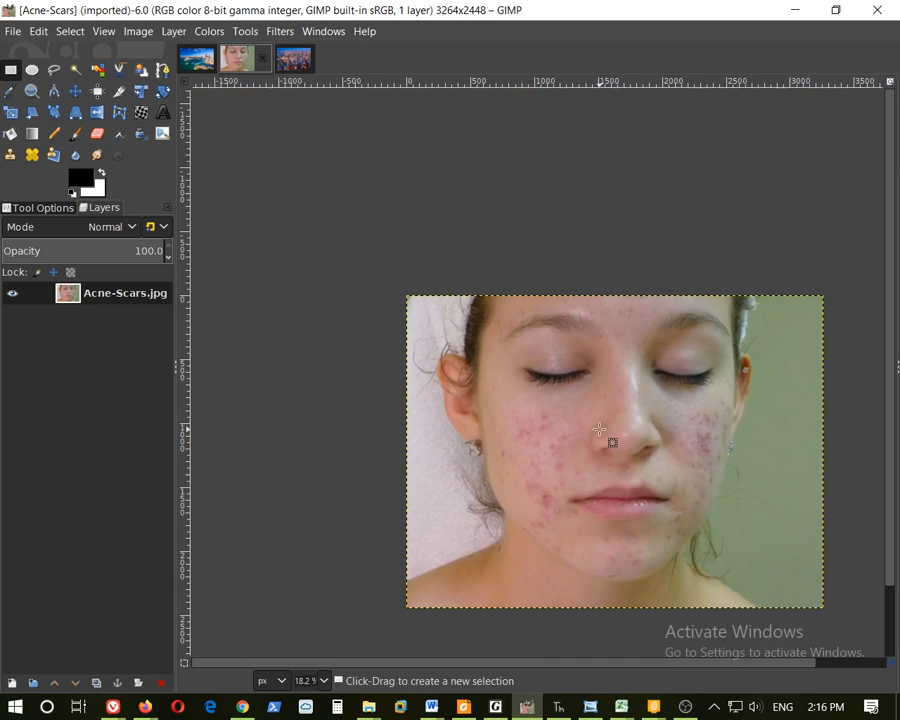
Step: Activate the Clone tool for the face in the Acne-Scars portrait and enlarge its brush to 112
scroll(599, 430, "up", 2)
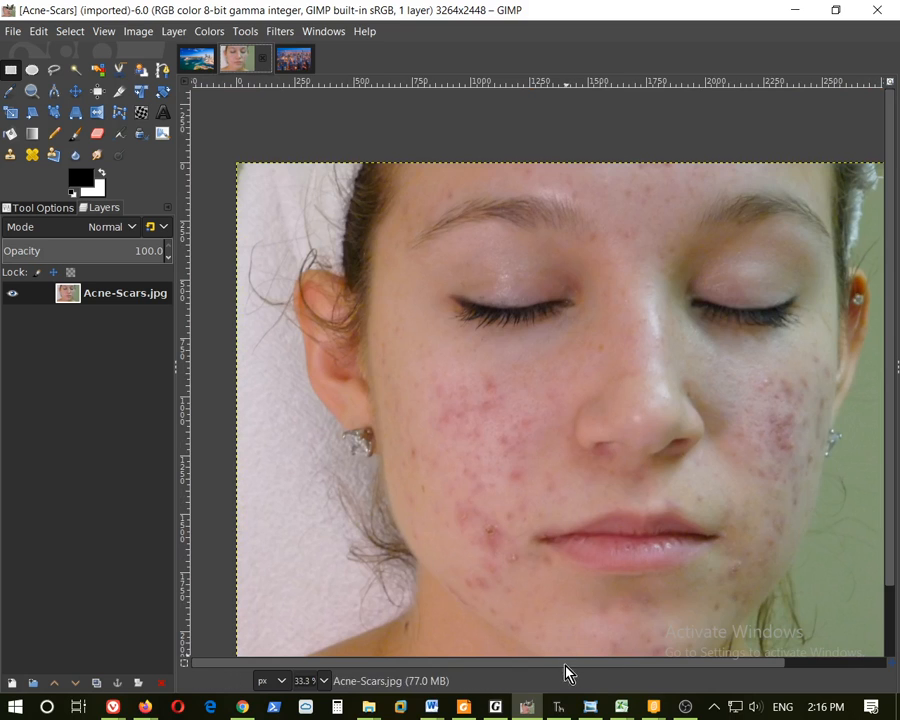
left_click_drag(565, 665, 679, 667)
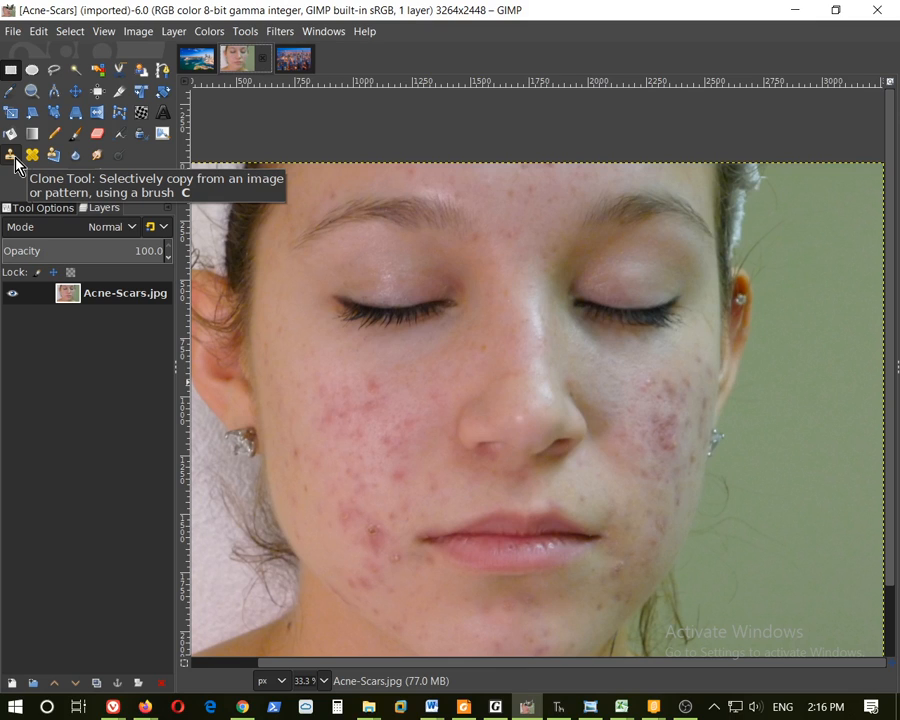
left_click(14, 160)
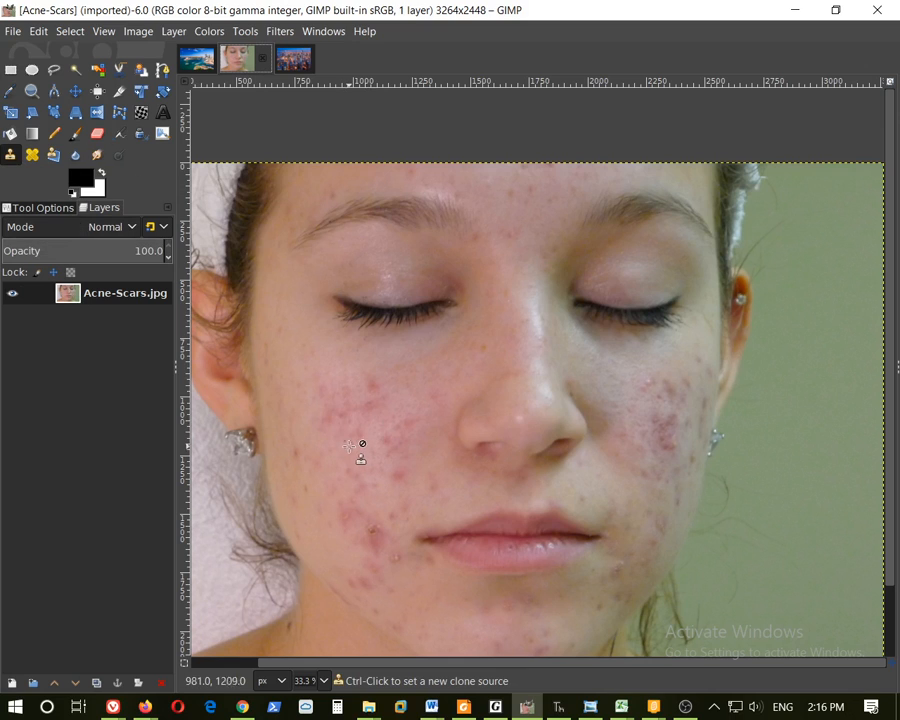
key("bracketright")
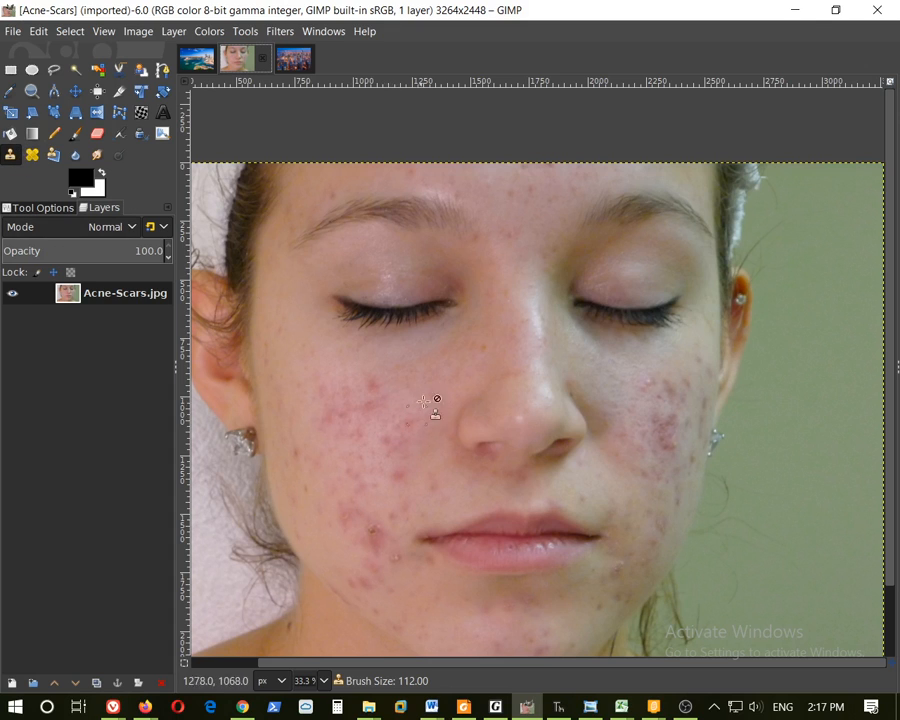
Step: Clone the face from a source between the eyes over the green background and the cheek beside it
left_click(522, 274, "ctrl")
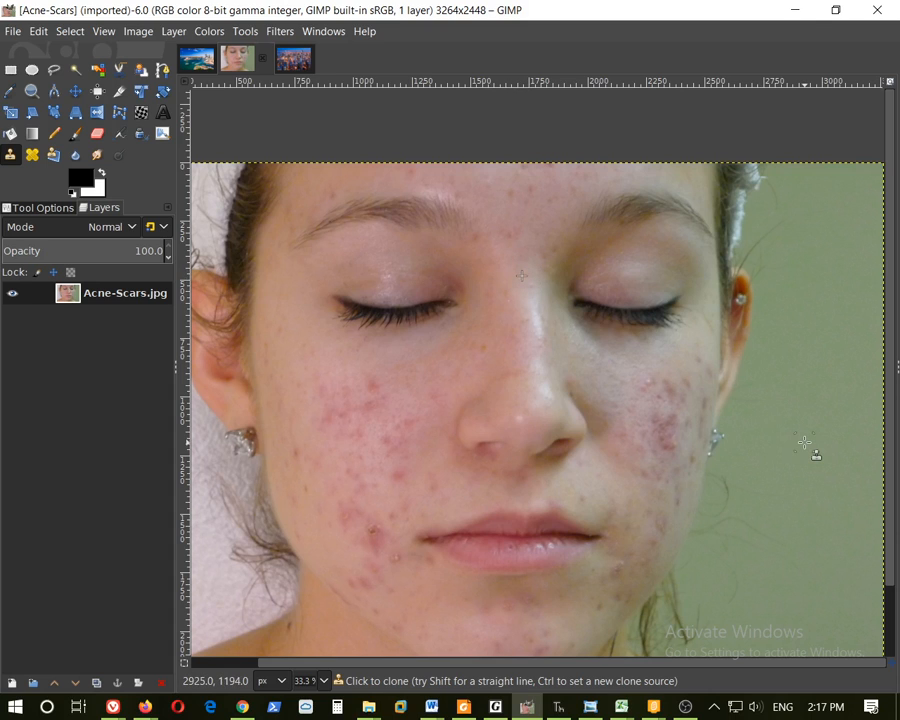
mouse_move(847, 437)
left_mouse_down()
mouse_move(859, 438)
mouse_move(836, 418)
mouse_move(806, 413)
mouse_move(852, 350)
mouse_move(759, 392)
mouse_move(703, 432)
mouse_move(853, 430)
mouse_move(671, 634)
mouse_move(717, 601)
mouse_move(810, 426)
mouse_move(808, 357)
mouse_move(755, 408)
mouse_move(740, 496)
mouse_move(665, 434)
mouse_move(788, 655)
mouse_move(884, 595)
left_mouse_up()
mouse_move(886, 476)
left_mouse_down()
mouse_move(850, 495)
mouse_move(831, 348)
mouse_move(798, 341)
mouse_move(765, 474)
left_mouse_up()
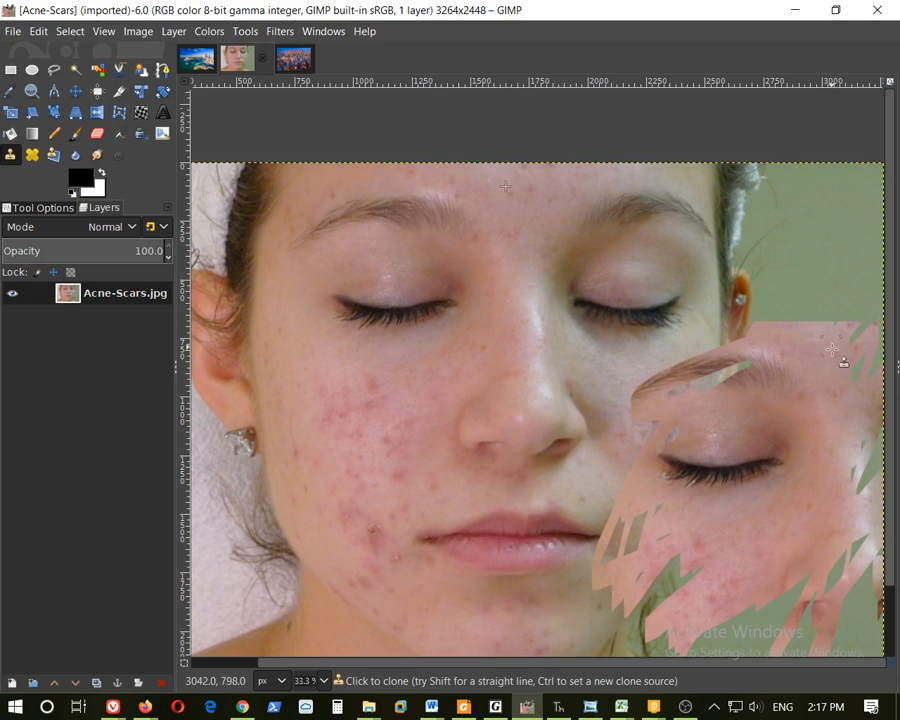
left_click_drag(781, 363, 635, 311)
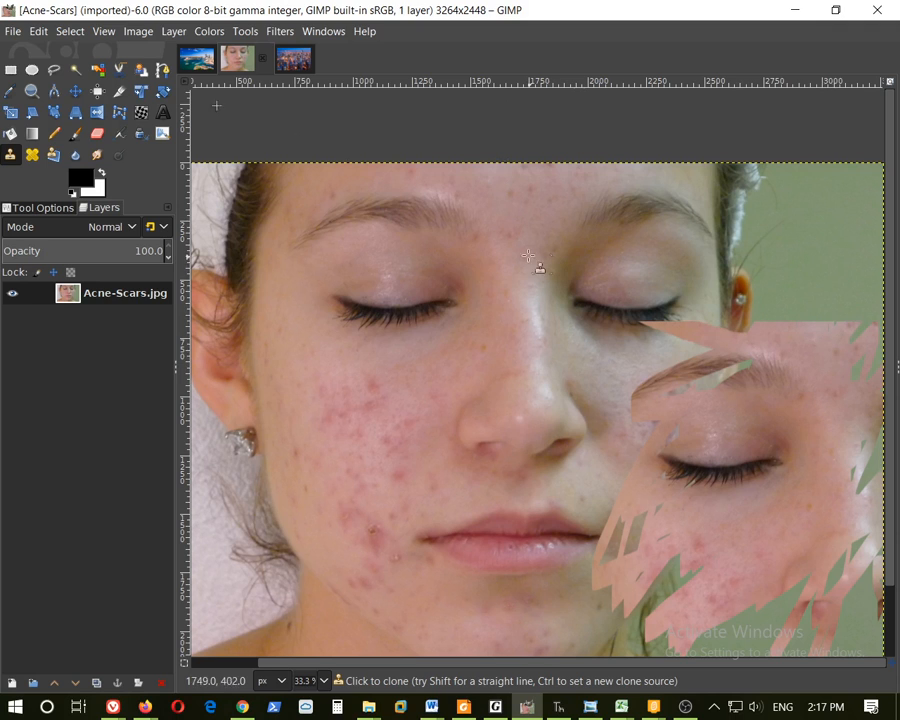
mouse_move(456, 218)
left_mouse_down()
mouse_move(562, 256)
mouse_move(741, 346)
mouse_move(592, 226)
mouse_move(565, 219)
mouse_move(727, 333)
mouse_move(599, 404)
mouse_move(694, 400)
mouse_move(475, 356)
mouse_move(613, 349)
mouse_move(364, 348)
mouse_move(418, 347)
mouse_move(364, 333)
mouse_move(566, 329)
mouse_move(546, 346)
mouse_move(667, 367)
mouse_move(587, 436)
mouse_move(564, 484)
mouse_move(650, 530)
left_mouse_up()
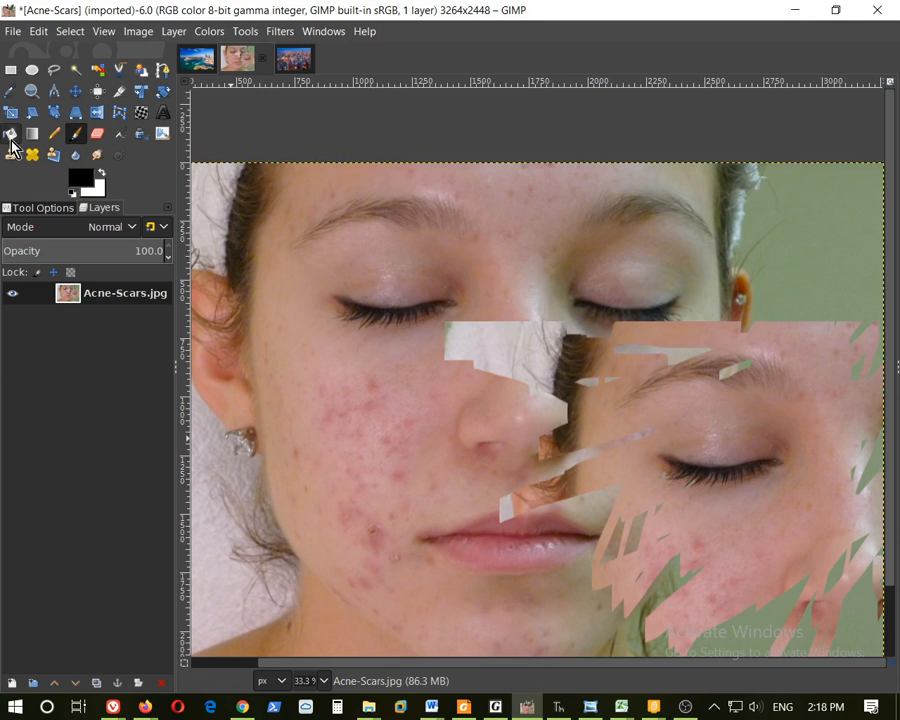
Step: Switch the brush to the round 2. Hardness 075 and reactivate the Clone tool with it
double_click(78, 134)
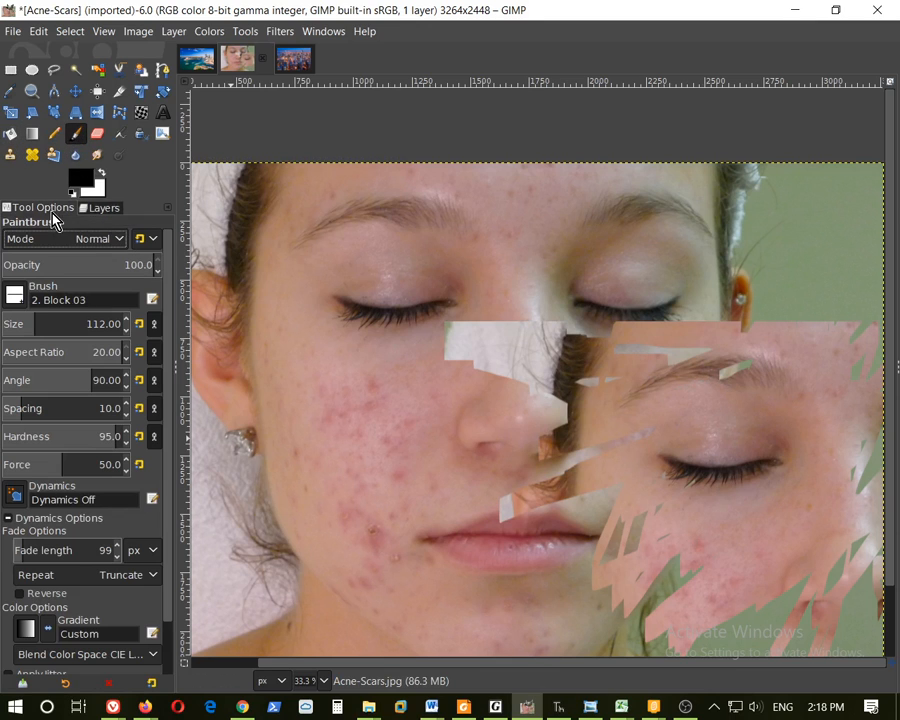
left_click(16, 297)
left_click(46, 338)
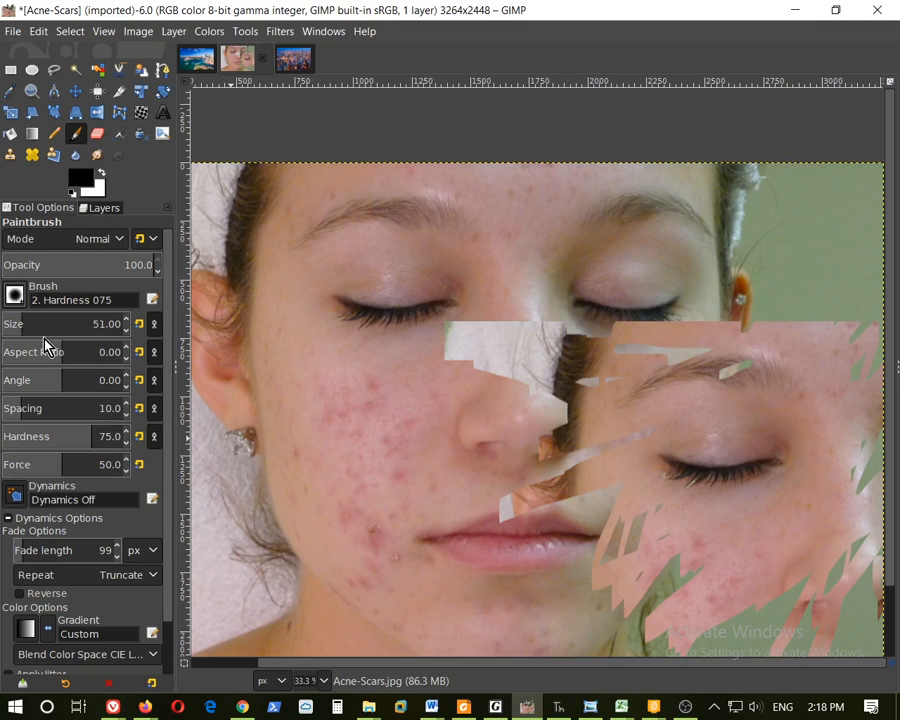
left_click(10, 154)
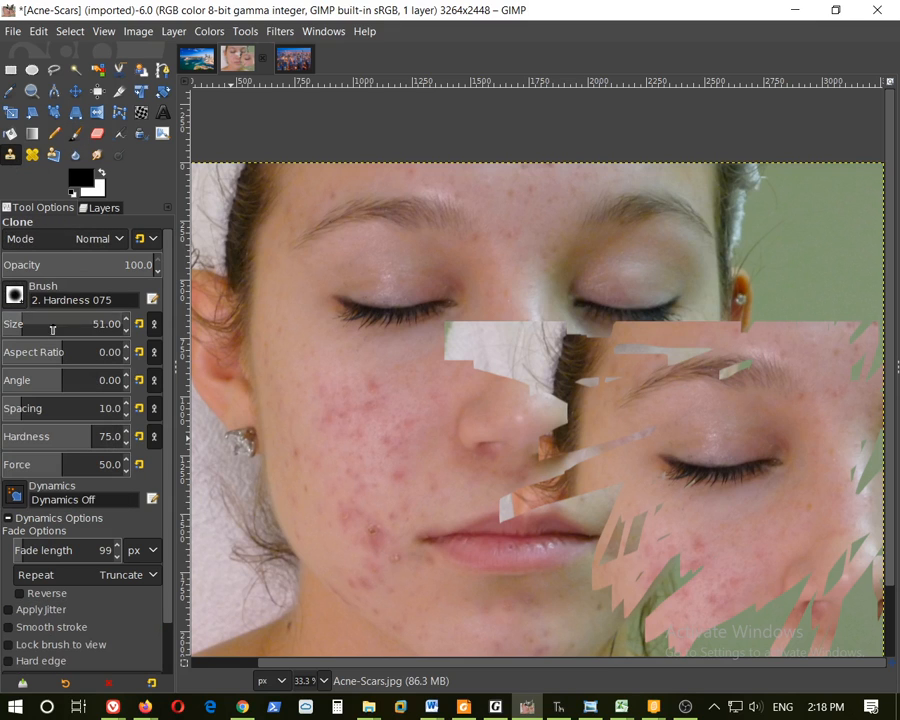
Step: Clone the skin between the eyes over the upper green background, enlarging the brush to 123 for a second stroke
left_click(528, 261, "ctrl")
mouse_move(813, 241)
left_mouse_down()
mouse_move(793, 224)
mouse_move(812, 227)
mouse_move(814, 195)
mouse_move(643, 313)
mouse_move(803, 226)
left_mouse_up()
left_click(125, 319)
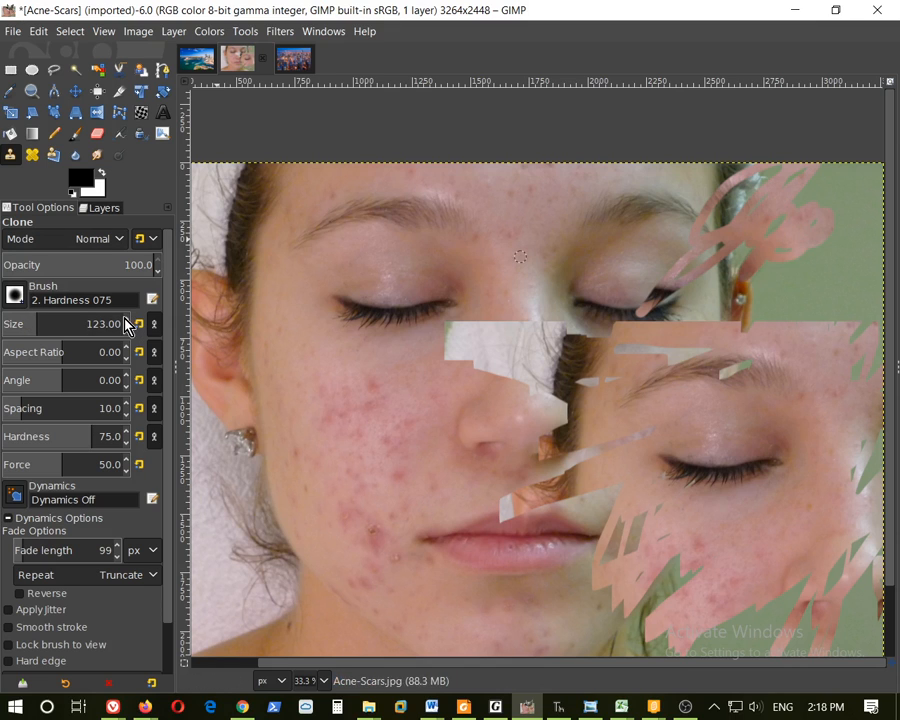
mouse_move(780, 220)
left_mouse_down()
mouse_move(707, 250)
mouse_move(732, 209)
mouse_move(674, 231)
mouse_move(663, 252)
mouse_move(754, 264)
mouse_move(855, 197)
mouse_move(754, 309)
mouse_move(766, 225)
mouse_move(661, 224)
mouse_move(683, 218)
mouse_move(680, 192)
mouse_move(642, 233)
mouse_move(626, 232)
mouse_move(618, 218)
mouse_move(574, 247)
mouse_move(565, 210)
mouse_move(748, 242)
left_mouse_up()
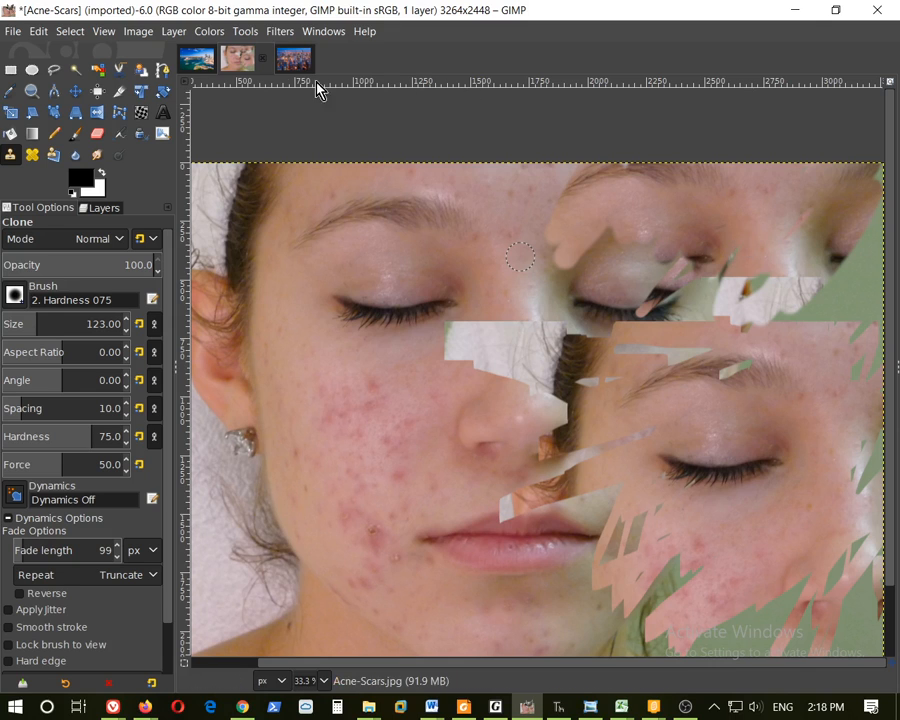
Step: Undo all the clone strokes on the Acne-Scars portrait
left_click(292, 61)
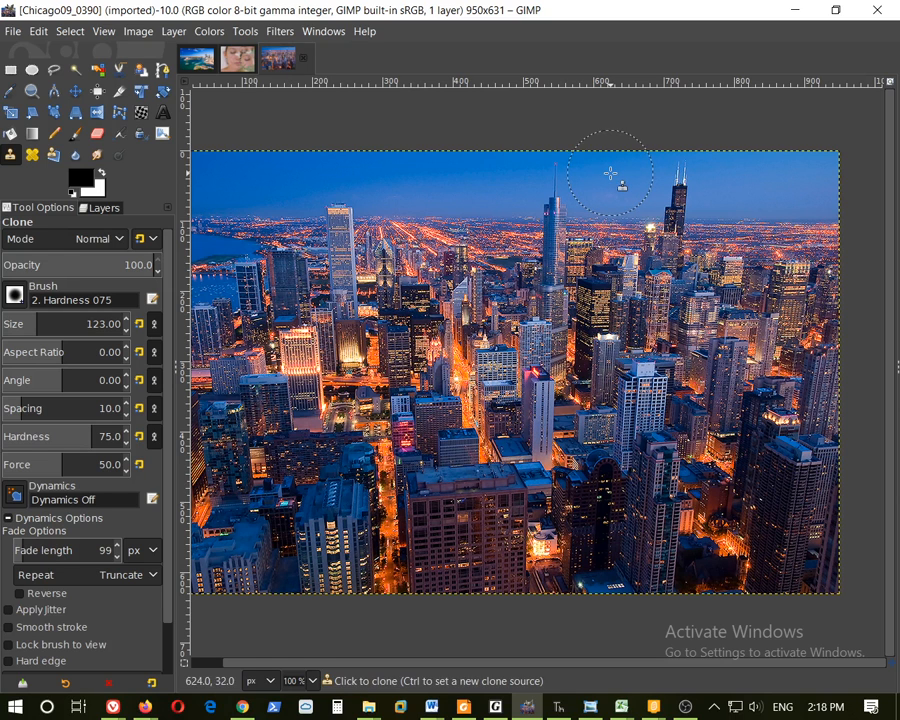
left_click(236, 58)
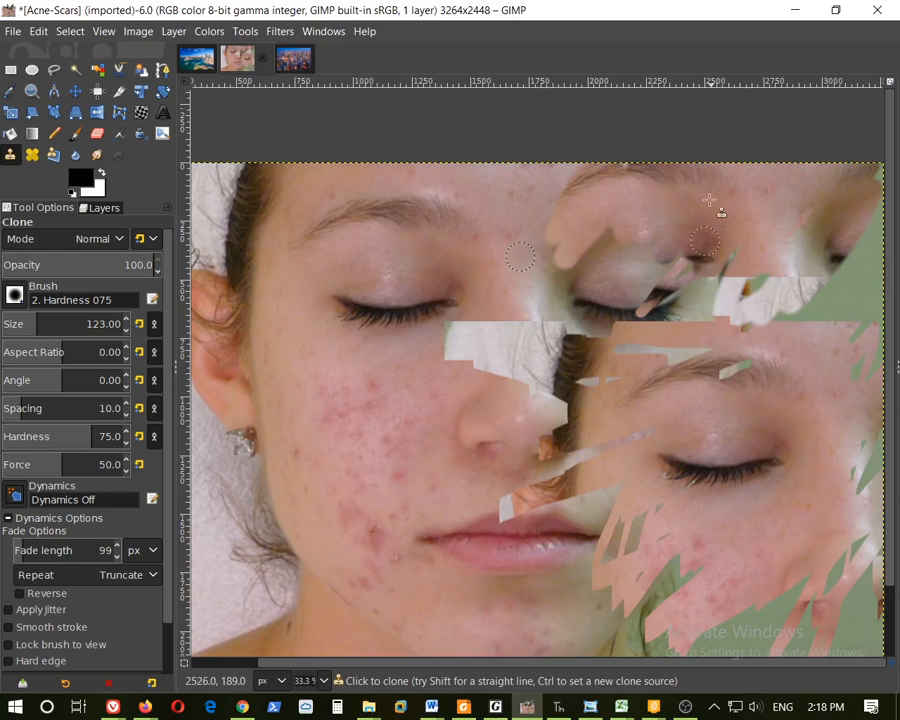
key("ctrl+z")
key("ctrl+z")
key("ctrl+z")
key("ctrl+z")
key("ctrl+z")
key("ctrl+z")
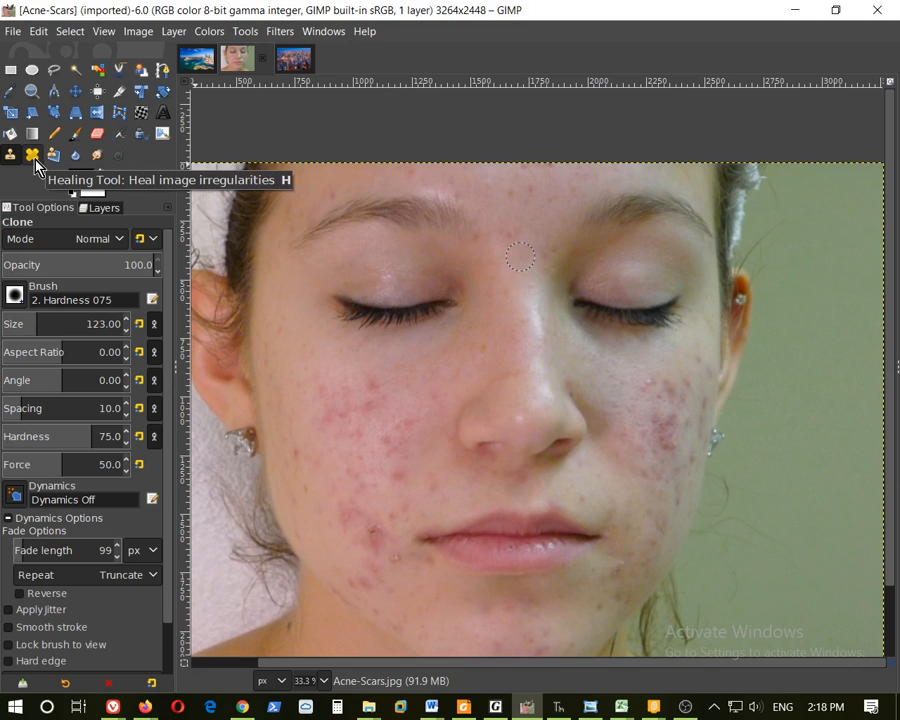
Step: Activate the Heal tool and set its source on the skin between the eyes
left_click(32, 155)
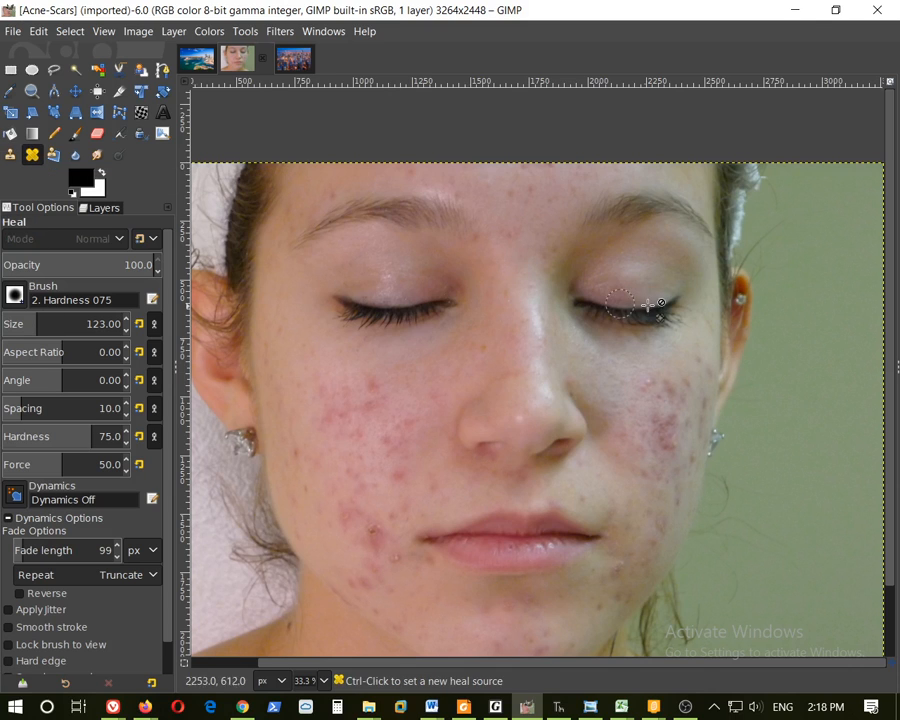
key("ctrl")
left_click(520, 269, "ctrl")
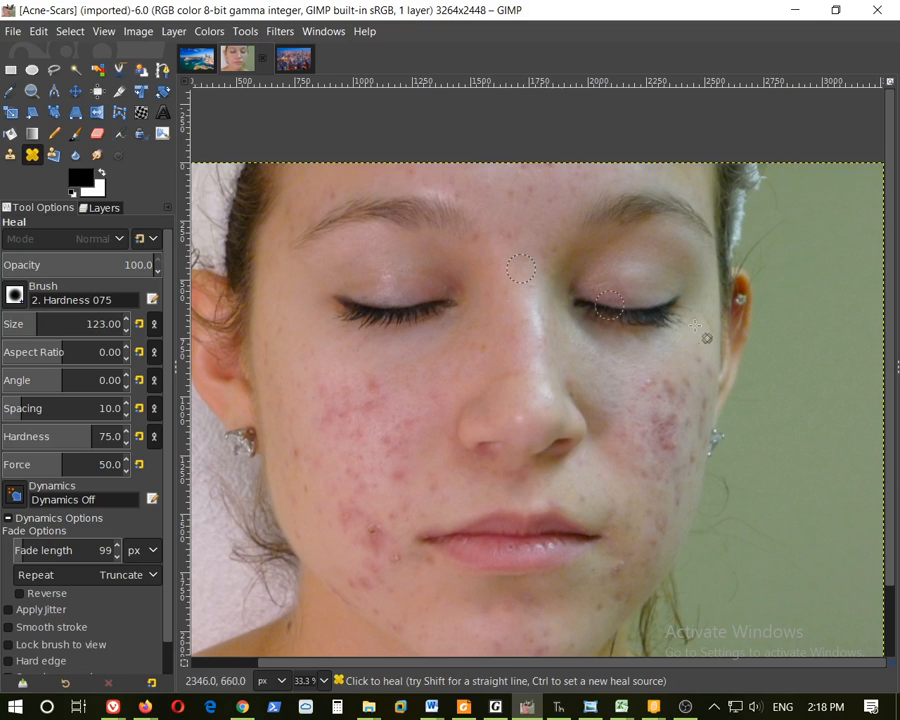
Step: Try healing strokes over the green background beside the face, and undo them
mouse_move(771, 417)
left_mouse_down()
mouse_move(733, 454)
mouse_move(868, 378)
mouse_move(820, 440)
mouse_move(806, 525)
mouse_move(733, 562)
mouse_move(848, 397)
mouse_move(743, 517)
mouse_move(812, 538)
mouse_move(866, 525)
mouse_move(847, 518)
mouse_move(833, 550)
left_mouse_up()
mouse_move(833, 370)
left_mouse_down()
mouse_move(867, 392)
mouse_move(848, 465)
left_mouse_up()
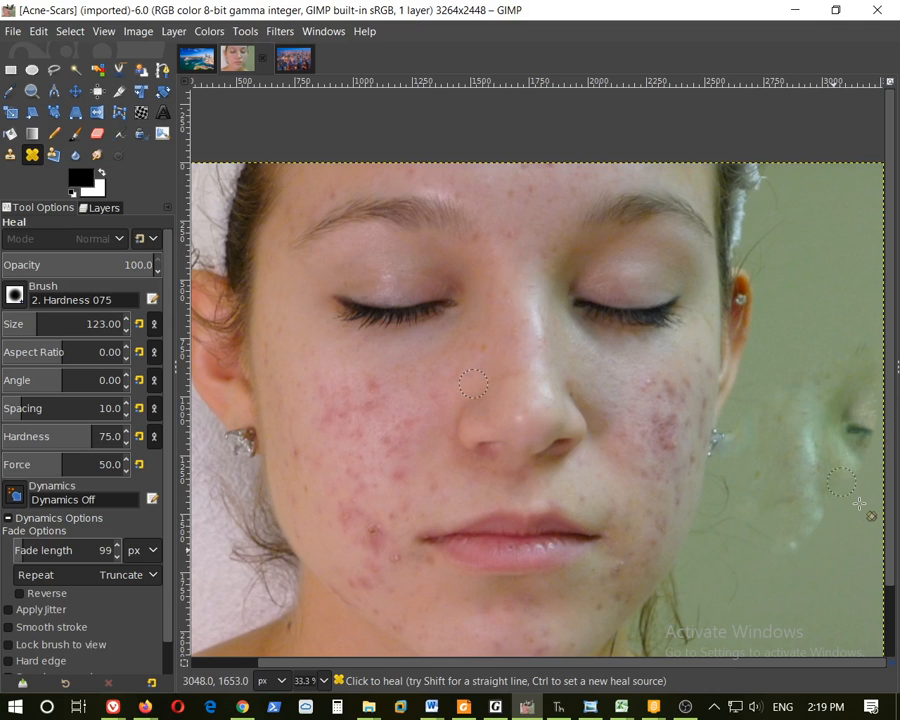
left_click_drag(826, 518, 860, 481)
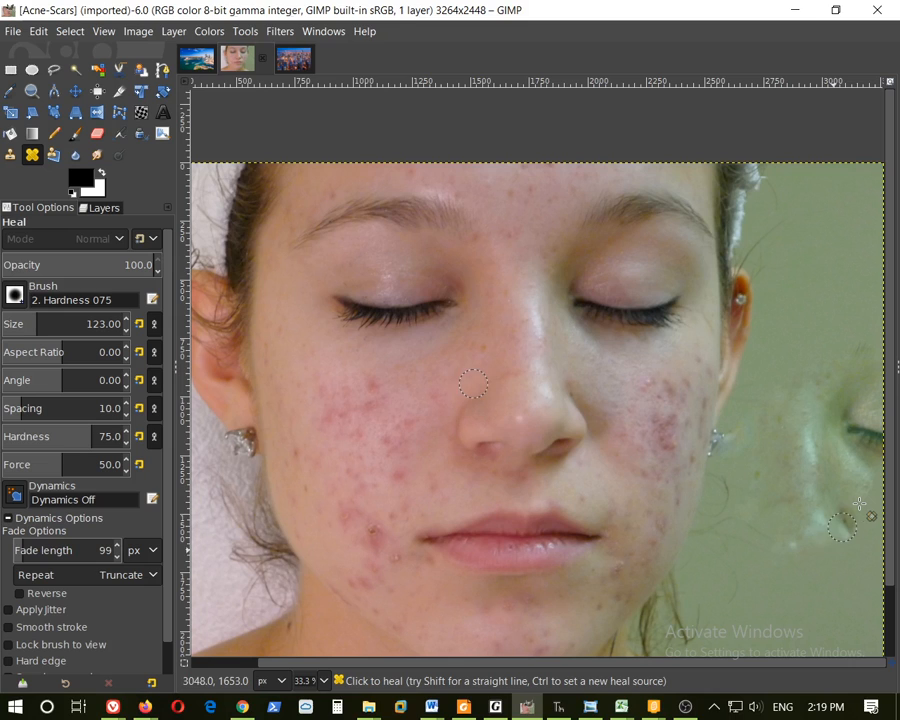
left_click_drag(842, 527, 859, 503)
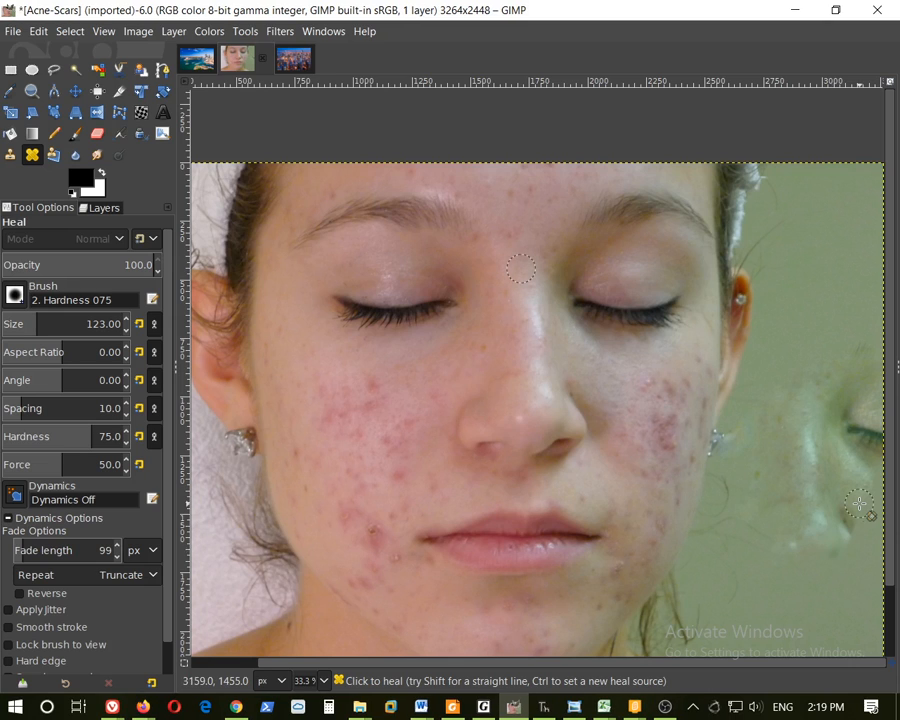
key("ctrl+z")
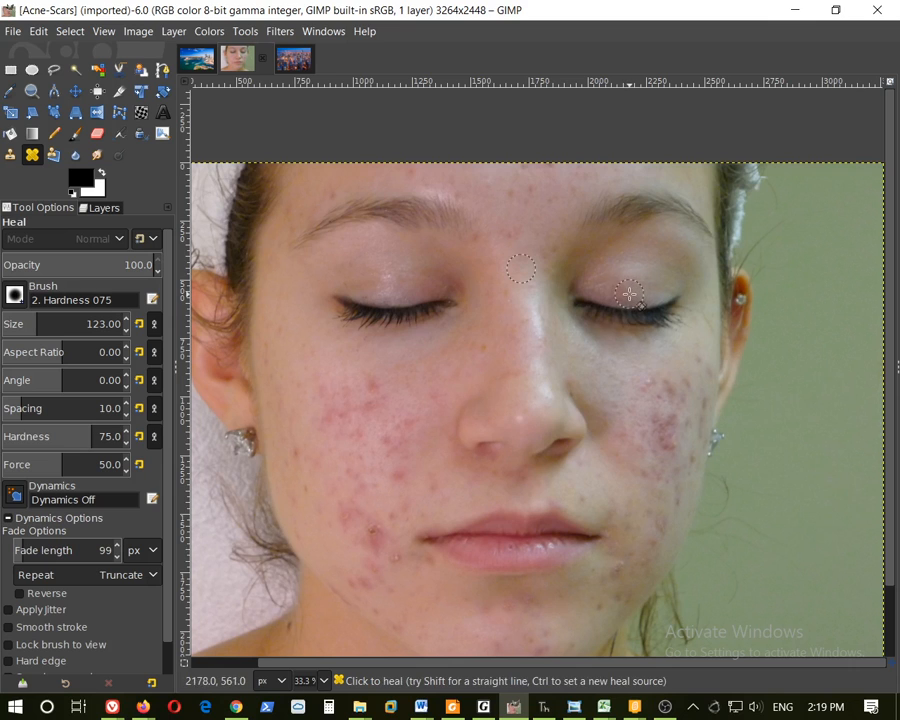
Step: Heal the green background beside the face using the closed eyelid nearest to it as the source
key("ctrl")
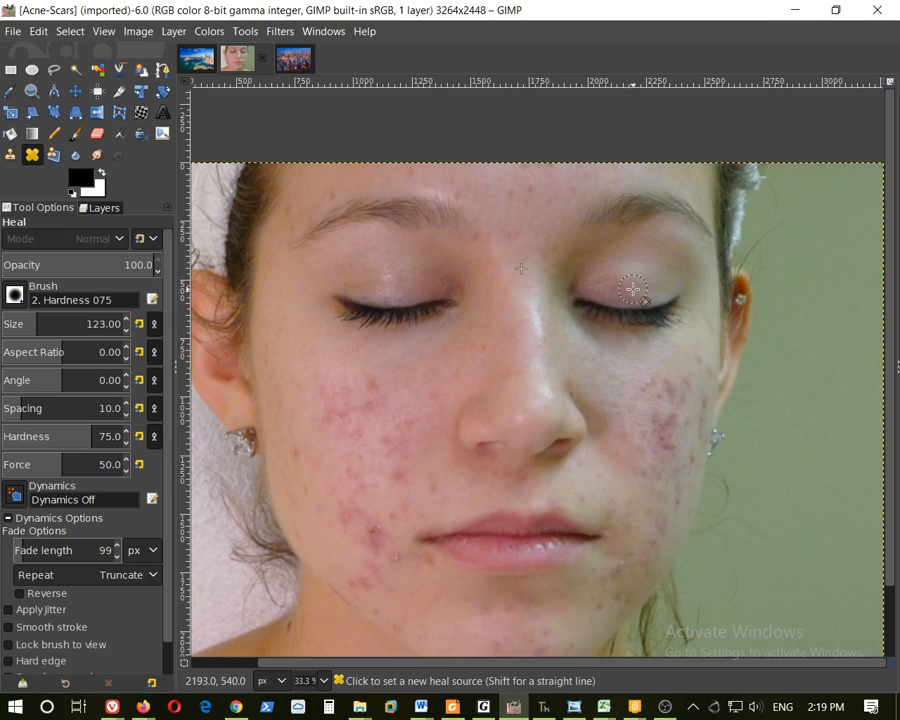
left_click(633, 290, "ctrl")
mouse_move(790, 451)
left_mouse_down()
mouse_move(753, 481)
mouse_move(823, 403)
mouse_move(777, 505)
mouse_move(805, 439)
mouse_move(849, 388)
mouse_move(802, 510)
mouse_move(852, 419)
mouse_move(836, 538)
mouse_move(834, 484)
mouse_move(797, 434)
mouse_move(770, 429)
mouse_move(798, 326)
mouse_move(745, 471)
mouse_move(749, 419)
mouse_move(772, 351)
mouse_move(731, 468)
mouse_move(748, 393)
mouse_move(787, 321)
mouse_move(748, 425)
mouse_move(850, 300)
mouse_move(863, 309)
mouse_move(855, 408)
left_mouse_up()
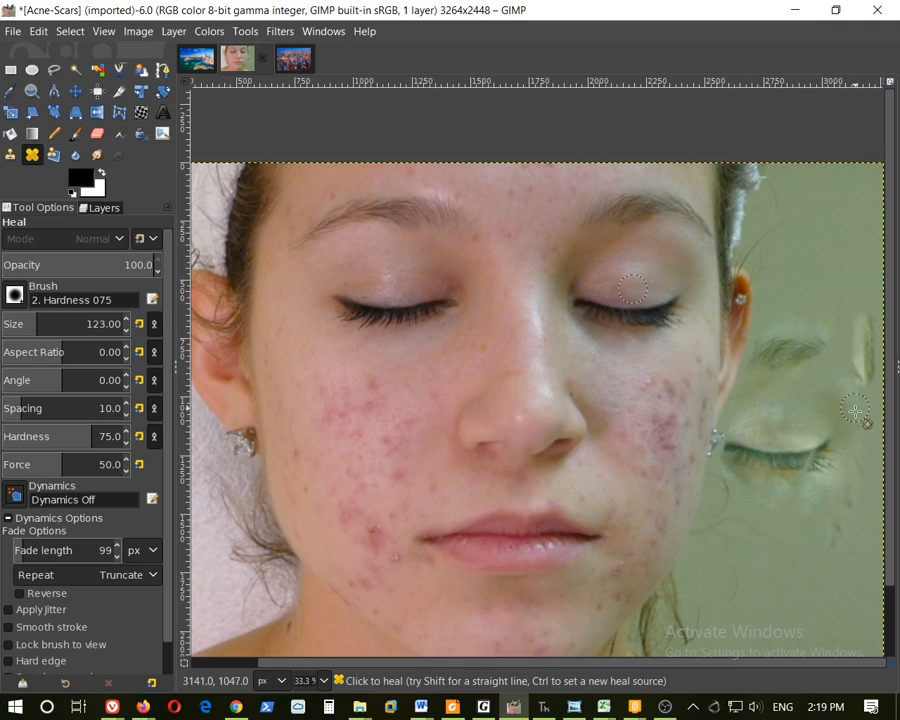
Step: Examine up close how the healed eye copy blends into the surrounding green background, and undo that healing
scroll(827, 454, "up", 3)
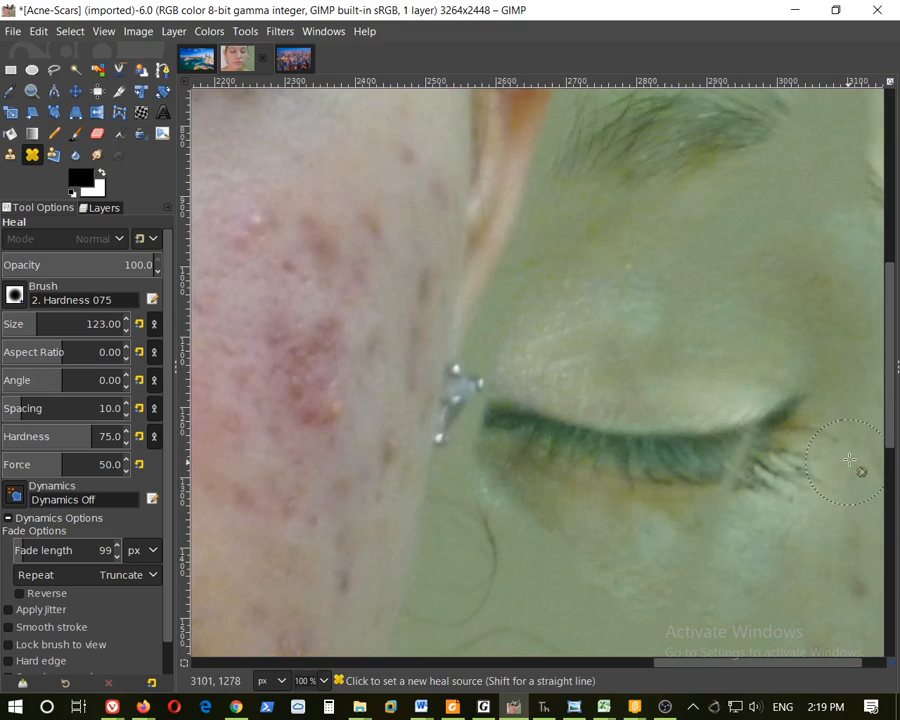
left_click_drag(682, 664, 726, 664)
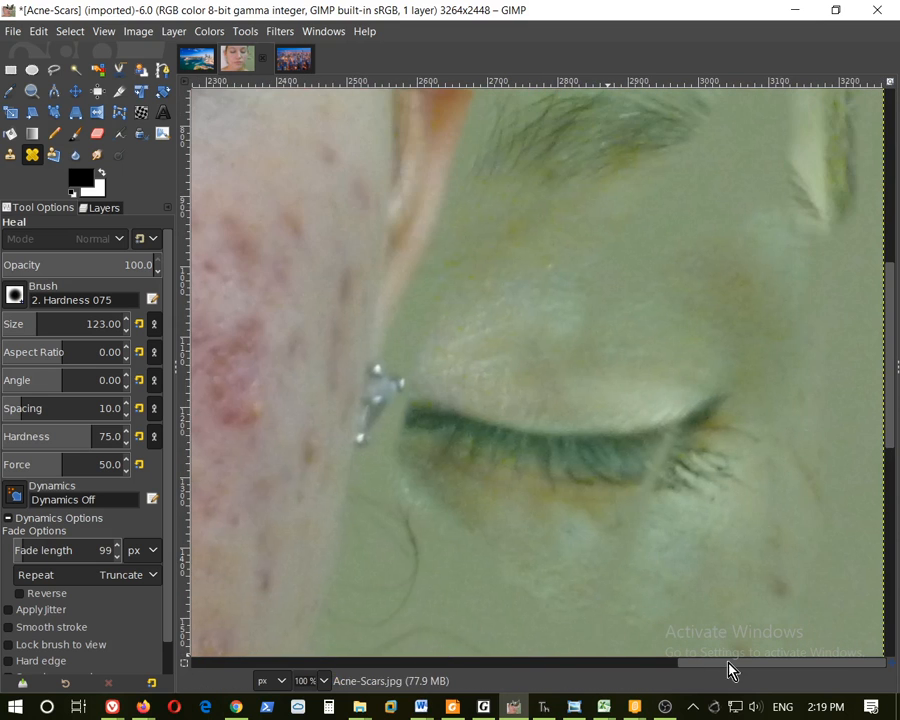
scroll(775, 512, "up", 3)
scroll(775, 513, "down", 2)
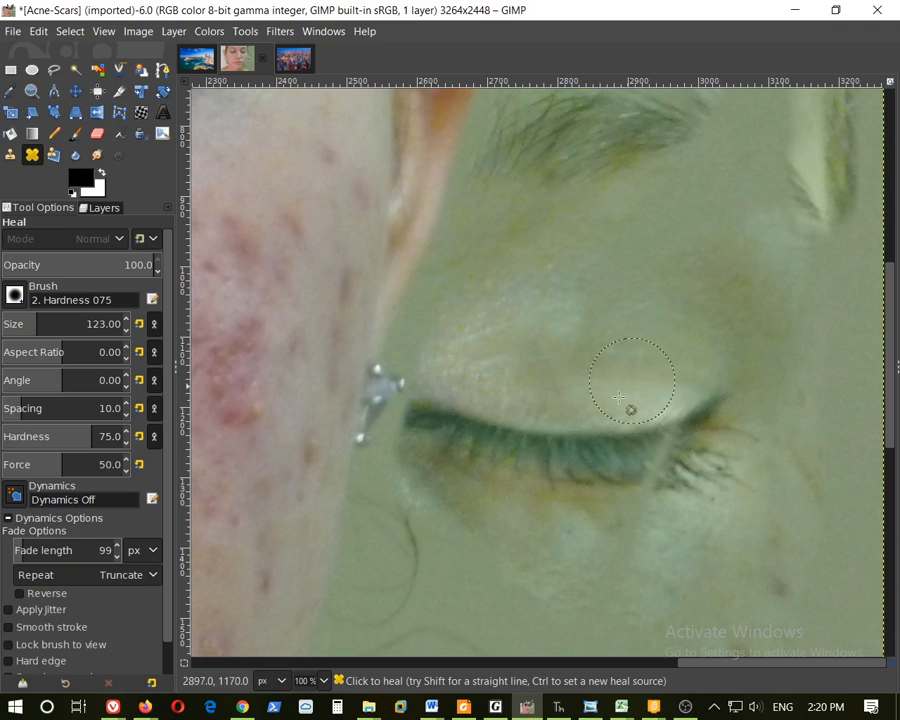
scroll(628, 408, "down", 10)
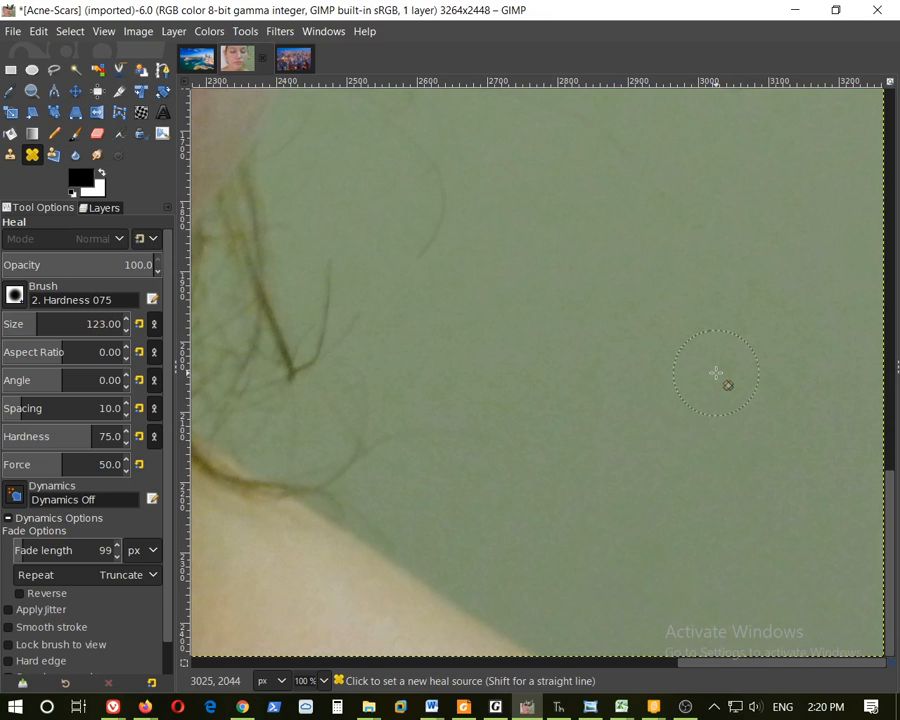
scroll(715, 372, "up", 3)
scroll(715, 372, "down", 3)
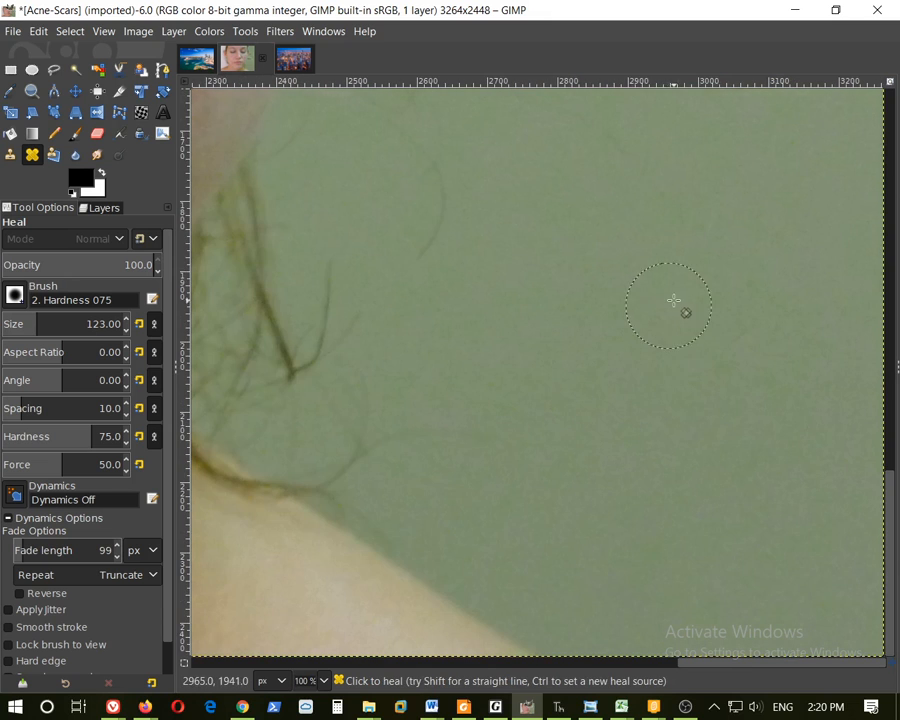
scroll(675, 320, "up", 10)
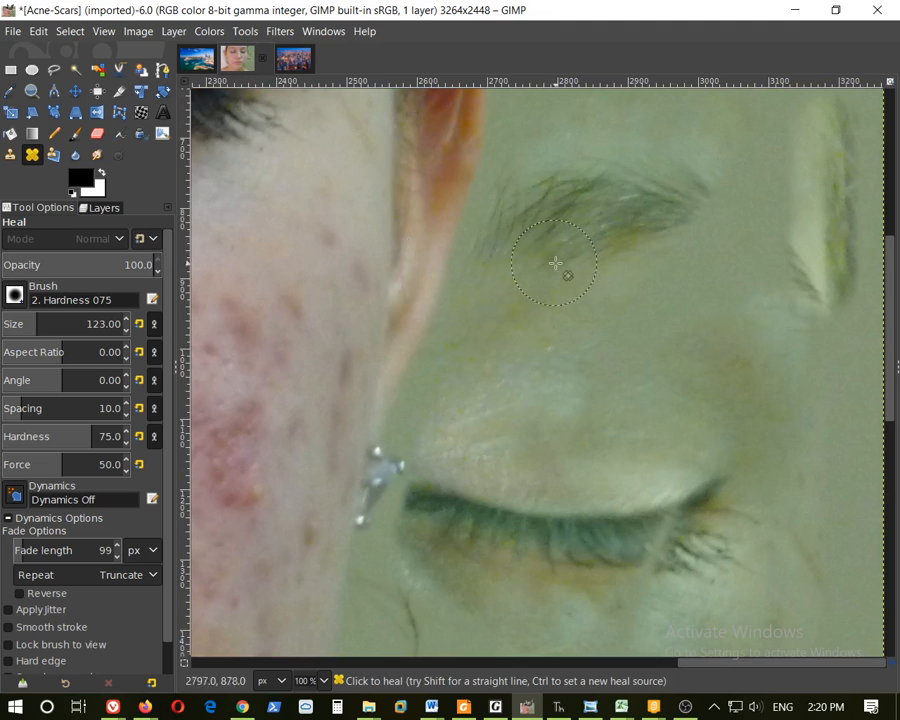
scroll(646, 300, "down", 3)
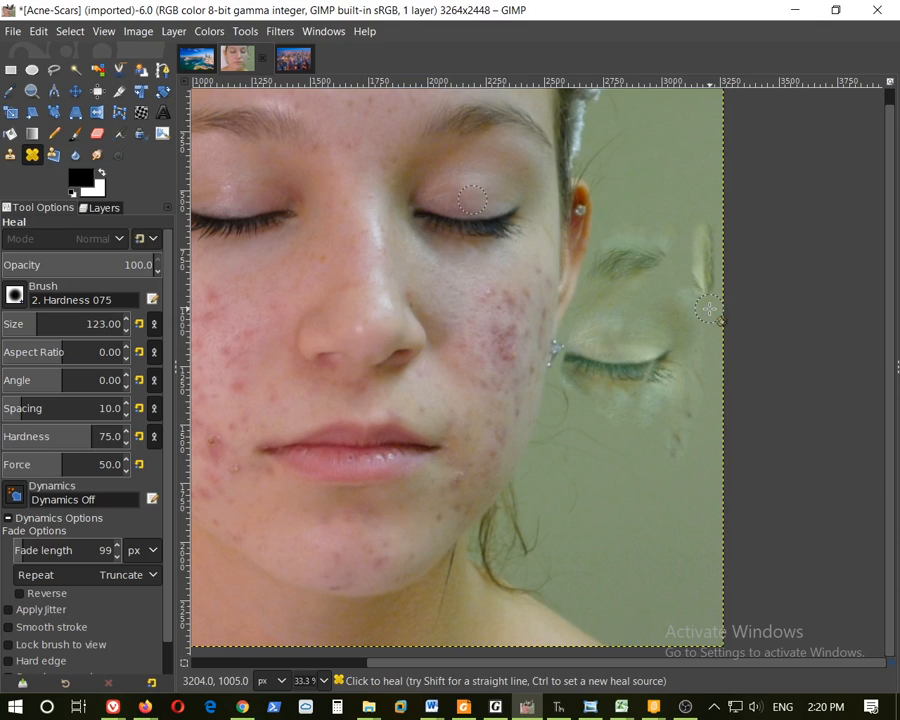
key("ctrl+z")
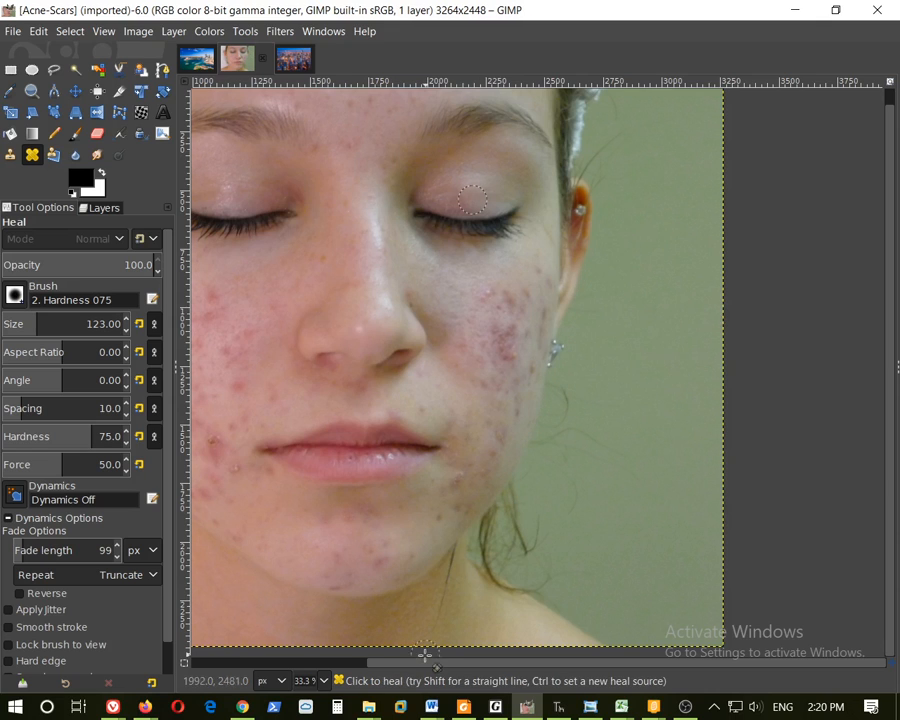
Step: Reduce the Heal brush size to 78 for the blemishes on the cheek at the image's left
left_click_drag(426, 664, 258, 656)
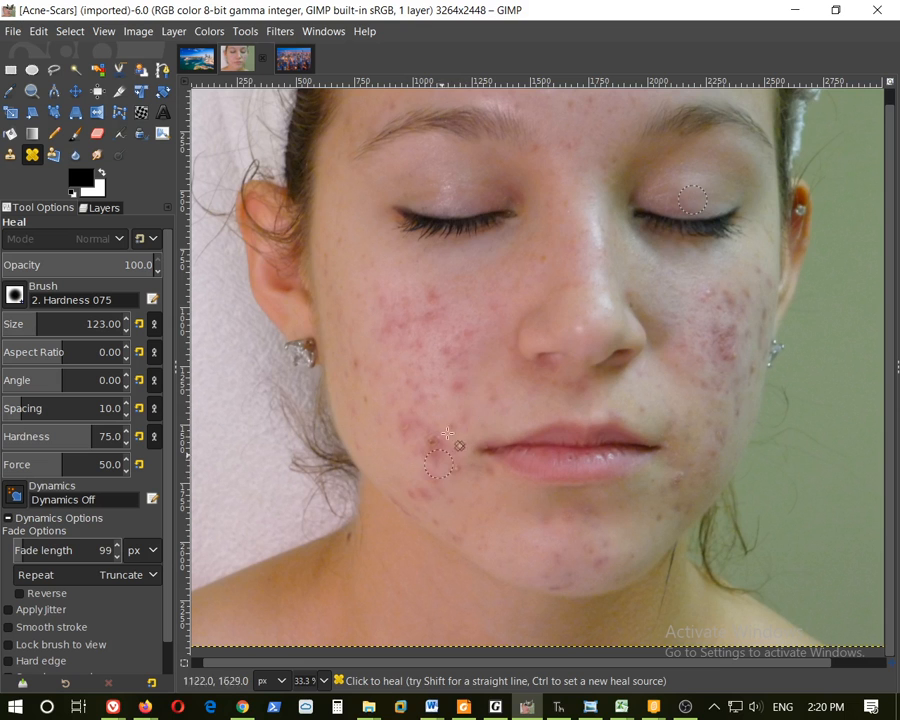
scroll(410, 414, "up", 3)
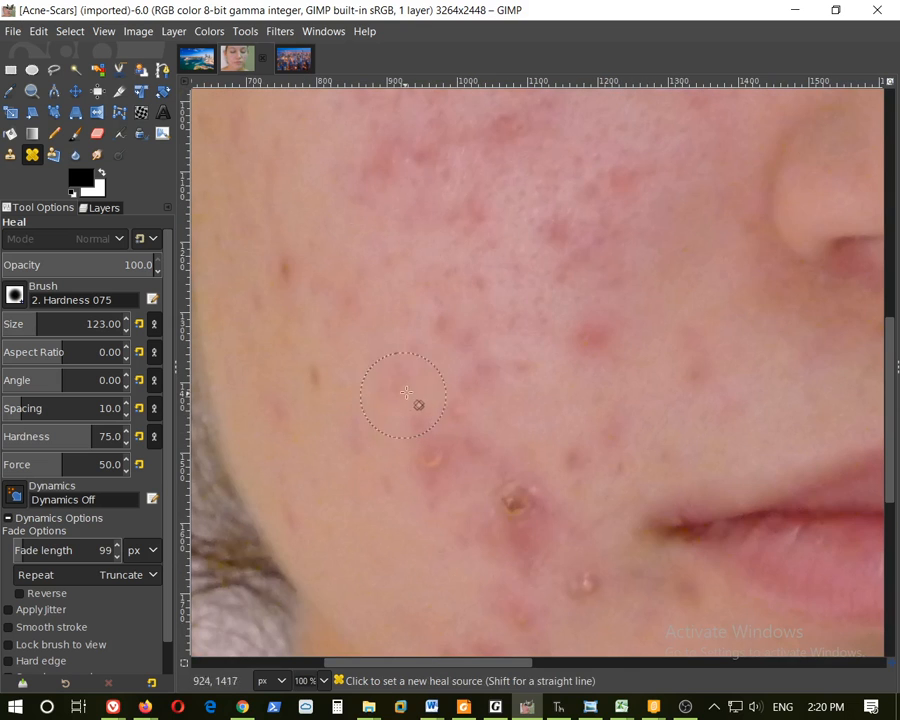
scroll(420, 320, "down", 4)
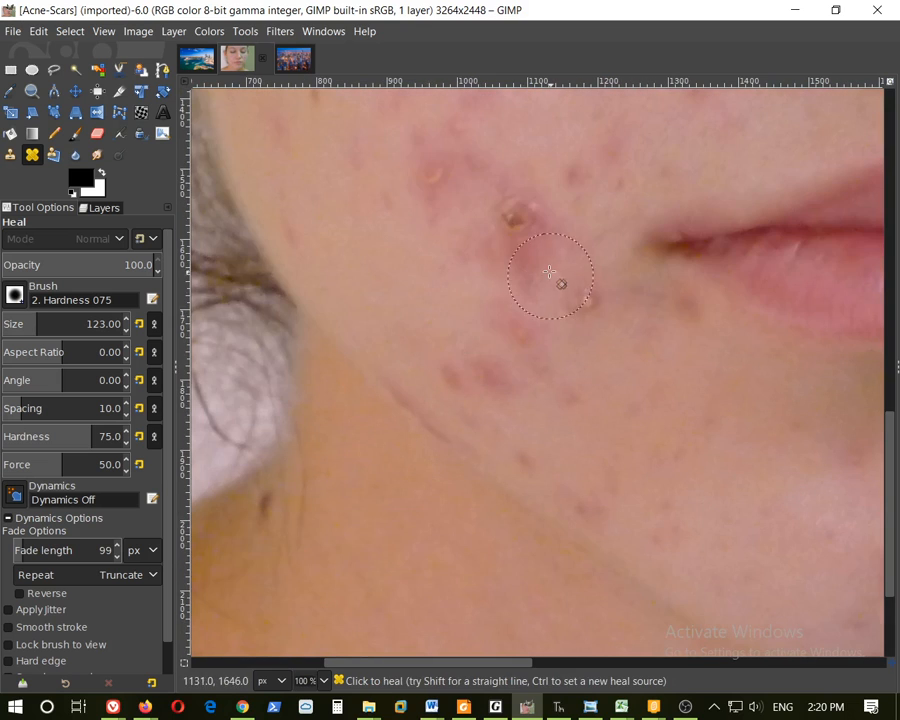
scroll(550, 275, "up", 4)
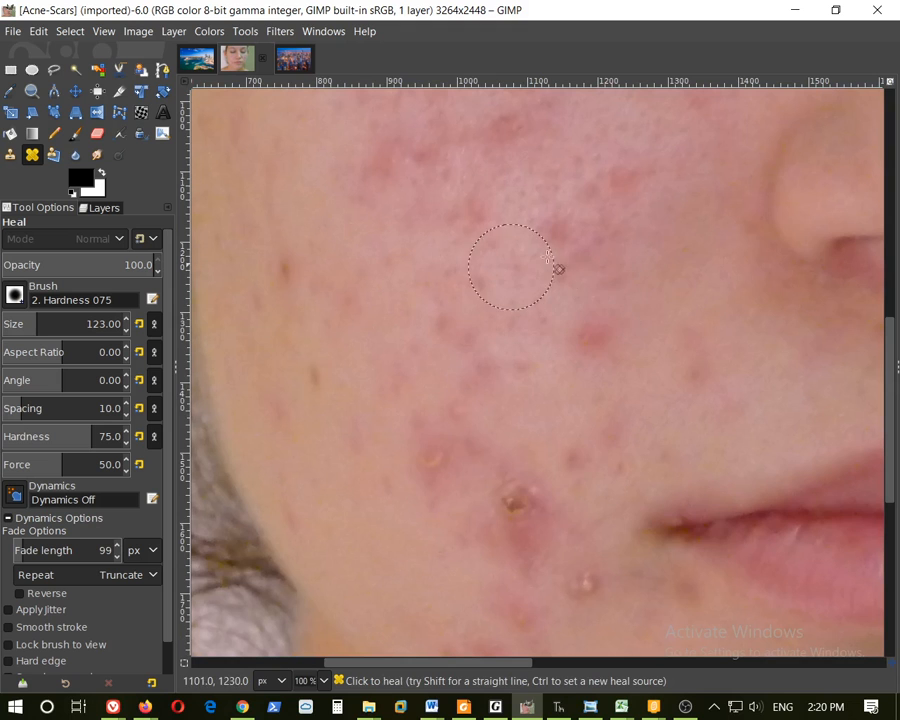
scroll(557, 275, "up", 4)
scroll(672, 394, "down", 1)
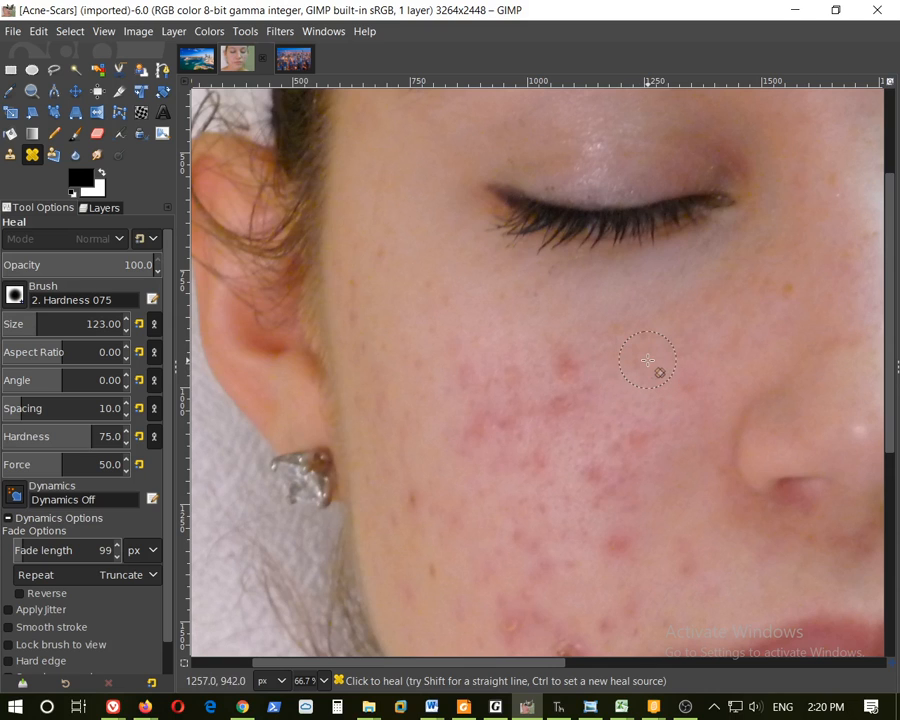
key("bracketleft")
key("bracketleft")
key("bracketleft")
key("bracketleft")
key("bracketleft")
key("bracketleft")
key("bracketleft")
key("bracketleft")
key("bracketleft")
key("bracketleft")
key("bracketleft")
key("bracketleft")
key("bracketleft")
key("bracketleft")
key("bracketleft")
key("bracketleft")
key("bracketleft")
key("bracketleft")
key("bracketleft")
key("bracketleft")
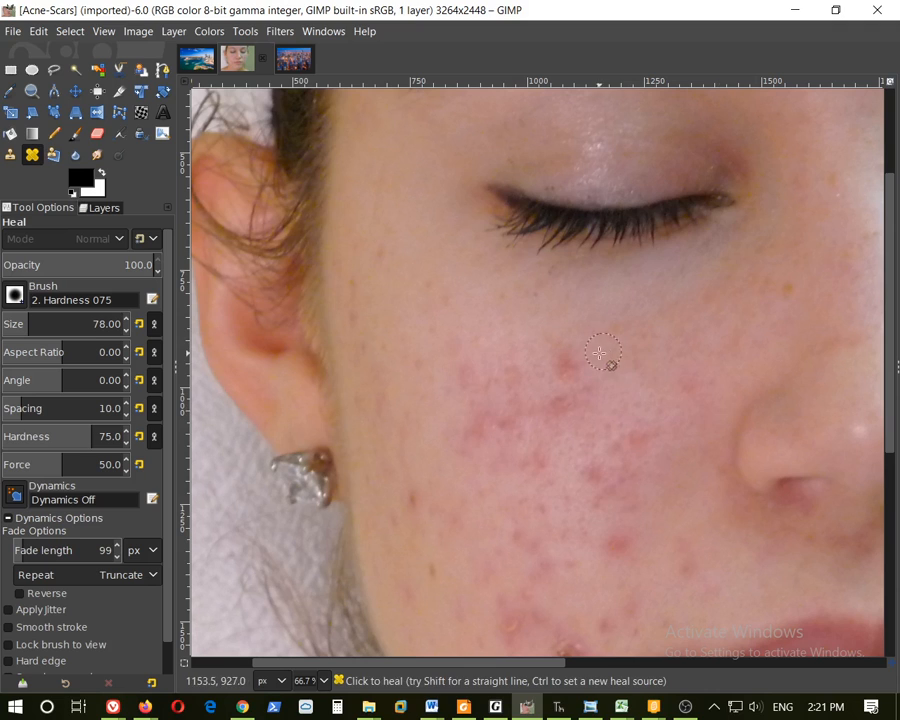
Step: Heal the red spot on the upper cheek below the closed eye, sampling the clear skin beside it
key("ctrl")
left_click(618, 354, "ctrl")
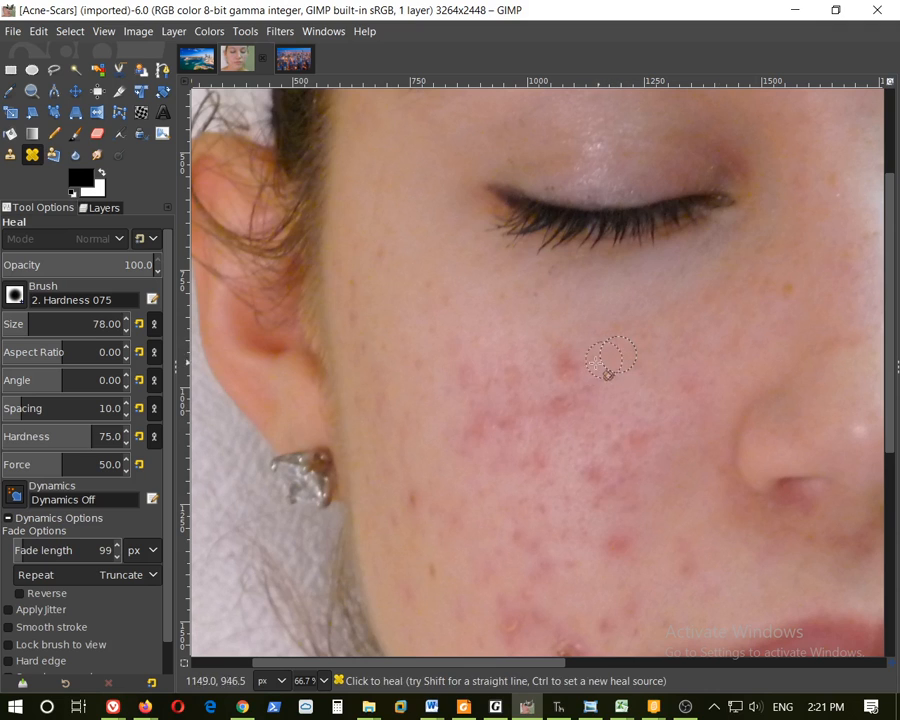
left_click(565, 367)
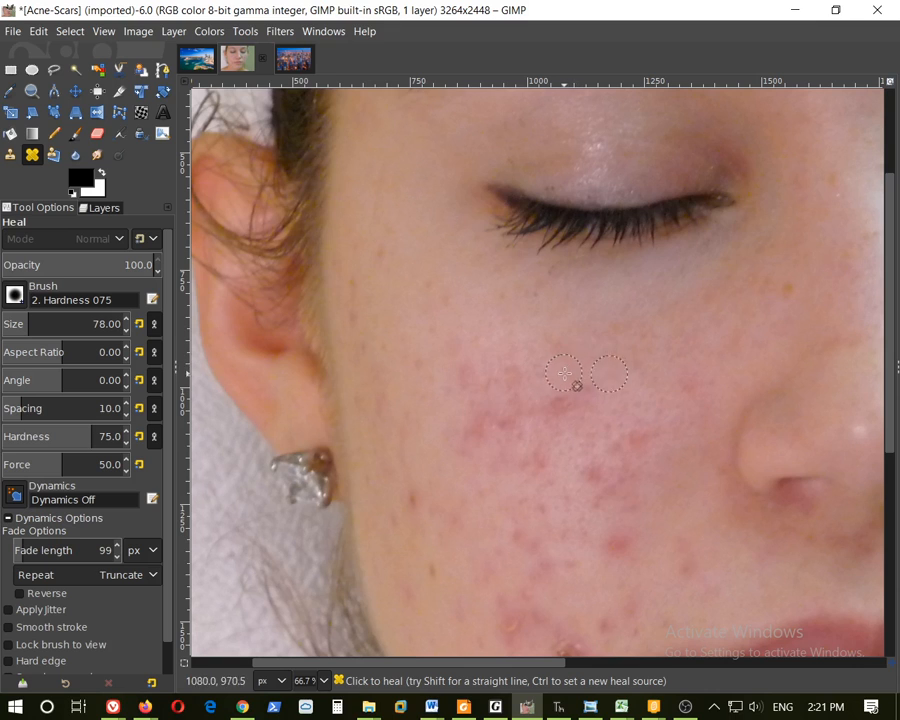
left_click_drag(572, 372, 560, 364)
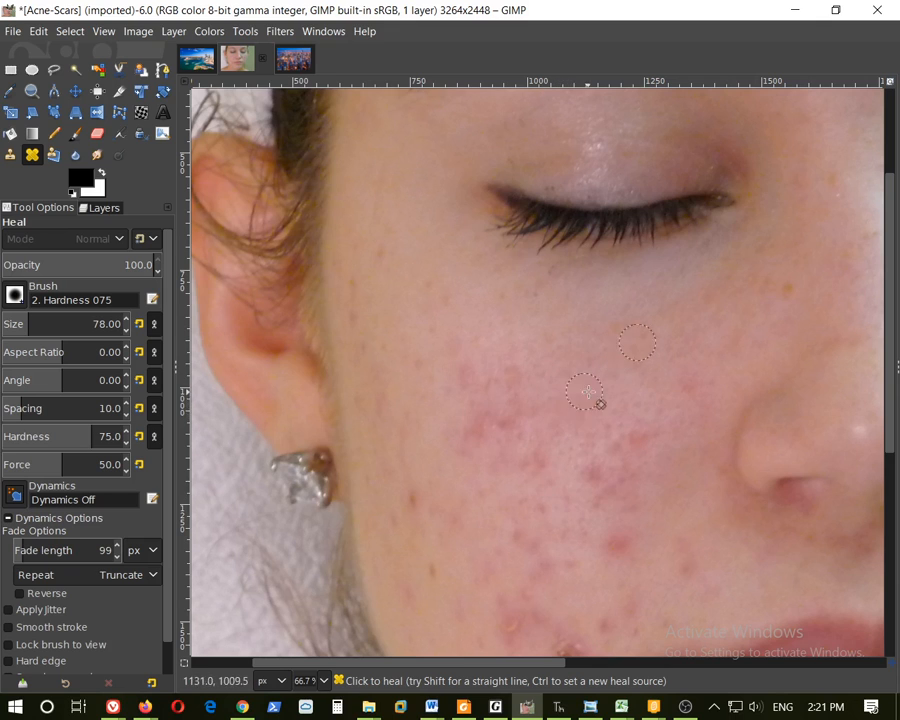
Step: Heal the spots on the outer upper cheek and the middle of the cheek, sampling clear skin above each area
key("ctrl")
left_click(446, 333, "ctrl")
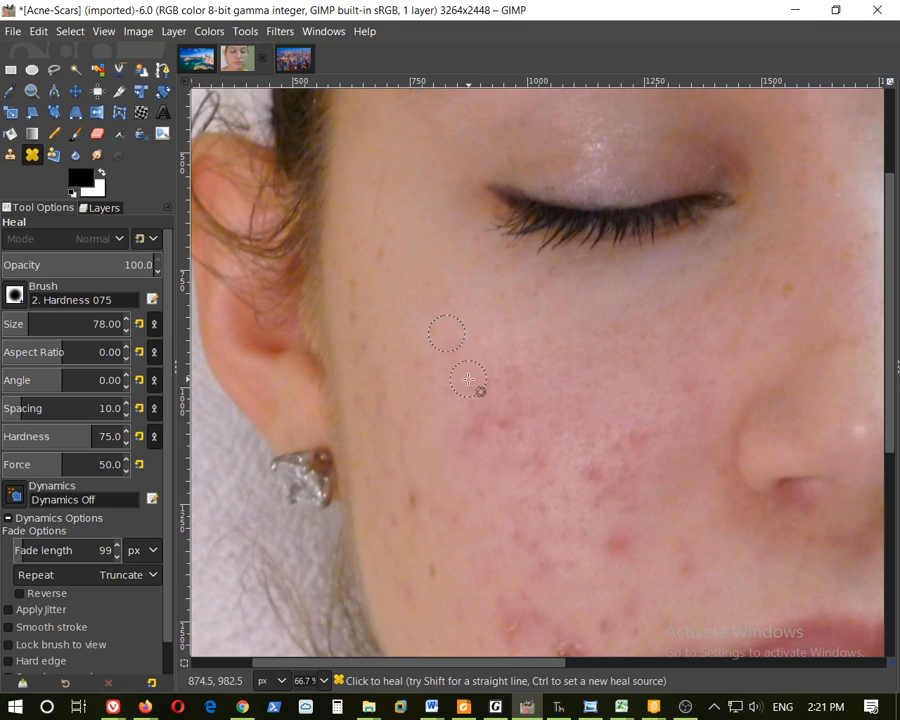
key("ctrl")
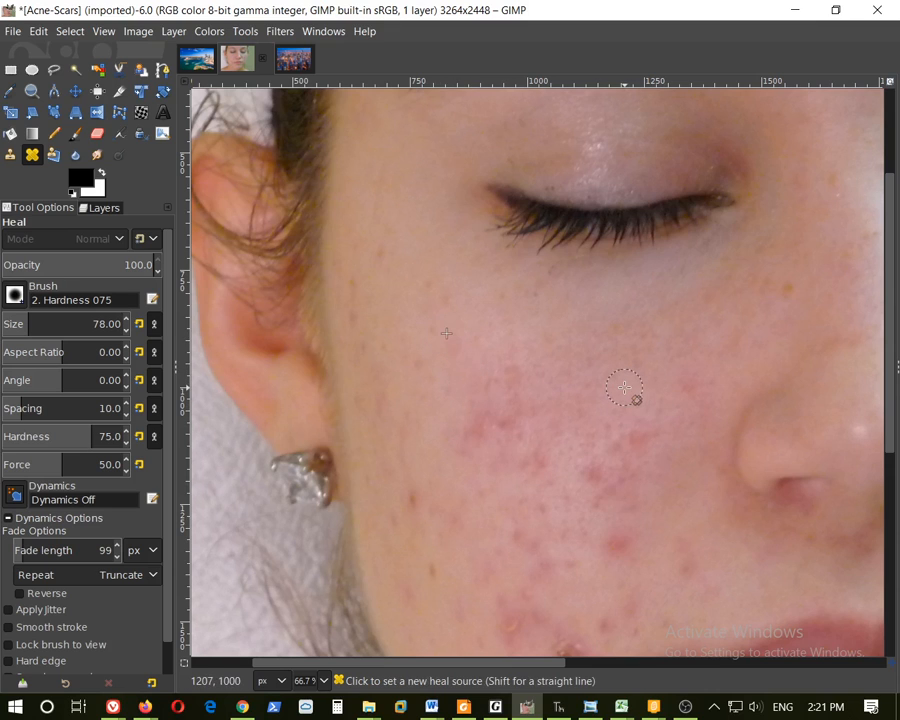
left_click(624, 387, "ctrl")
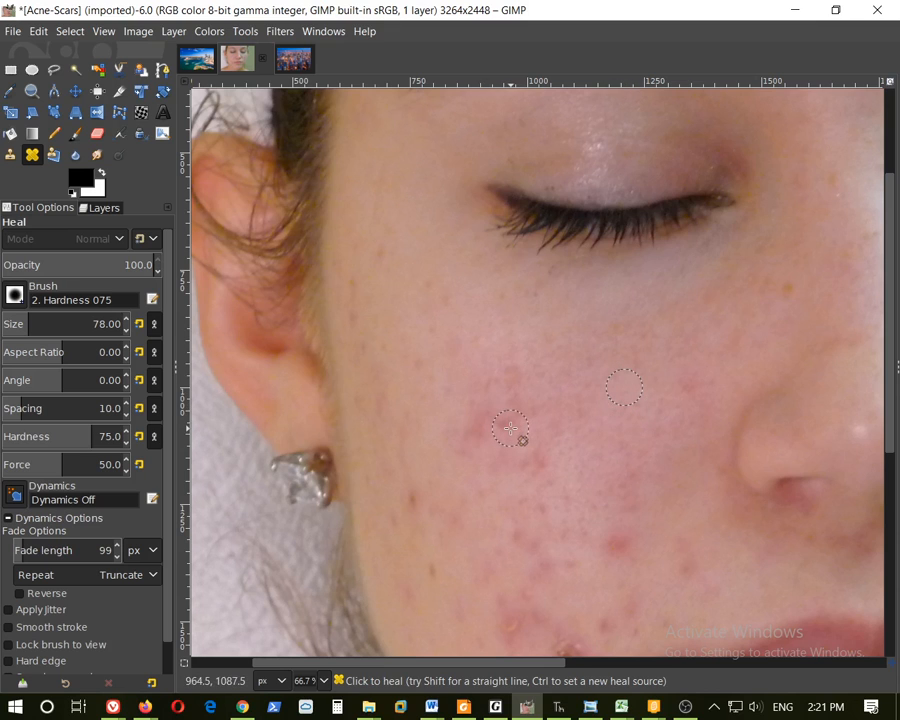
Step: Heal the cluster of red blemishes on the outer mid-cheek, sampling the clear skin below the eye
left_click(557, 365, "ctrl")
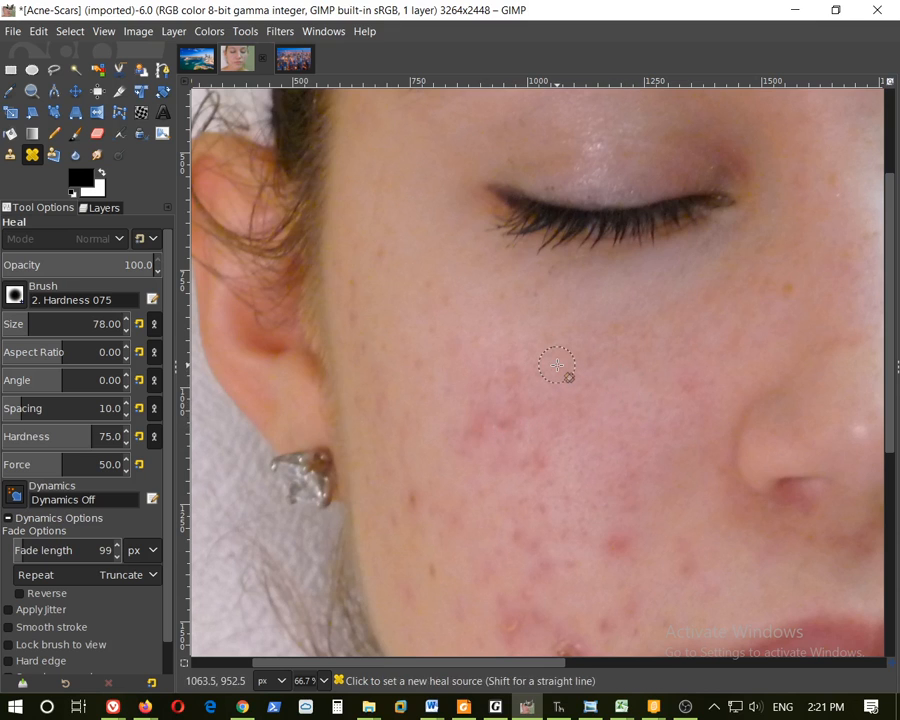
left_click(507, 418)
left_click(491, 443)
left_click(503, 404)
left_click(472, 440)
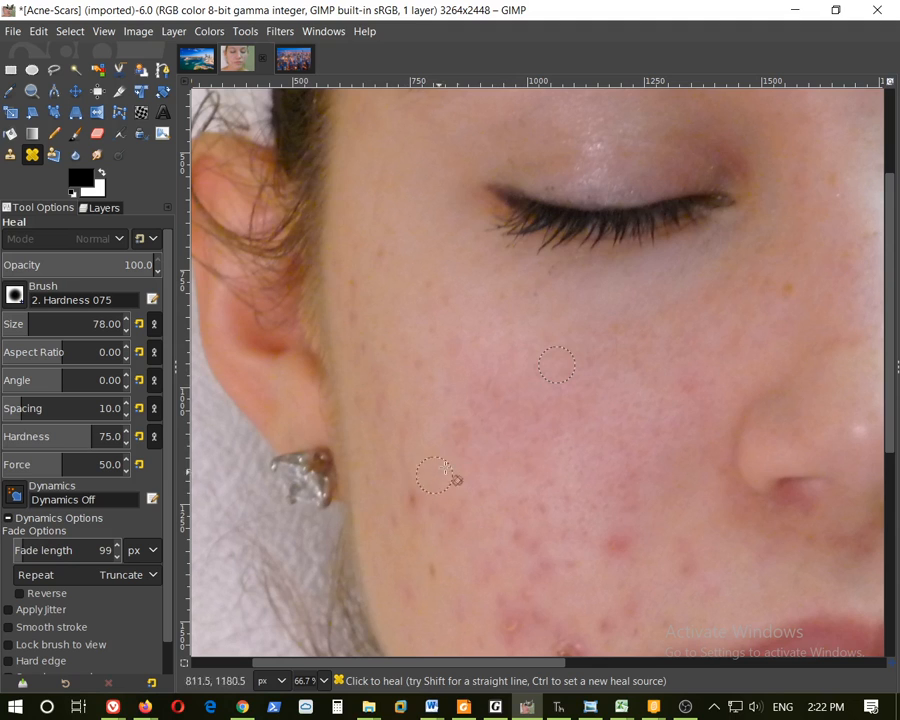
Step: Heal the spots on the lower mid-cheek from nearby clear skin, and examine the retouched skin texture up close
left_click(640, 483, "ctrl")
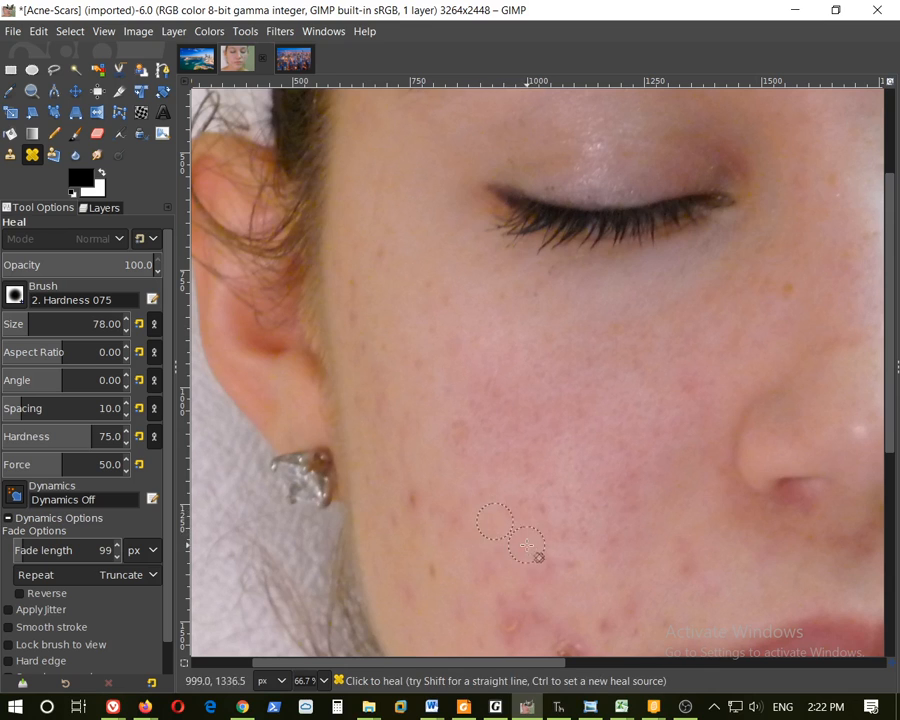
left_click(529, 458, "ctrl")
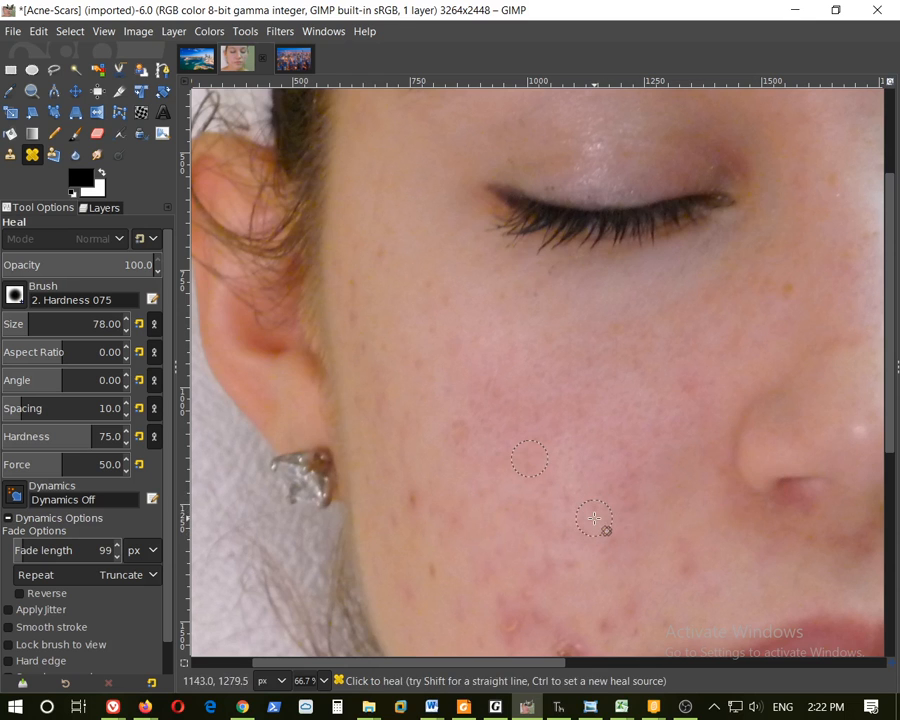
scroll(578, 522, "up", 2)
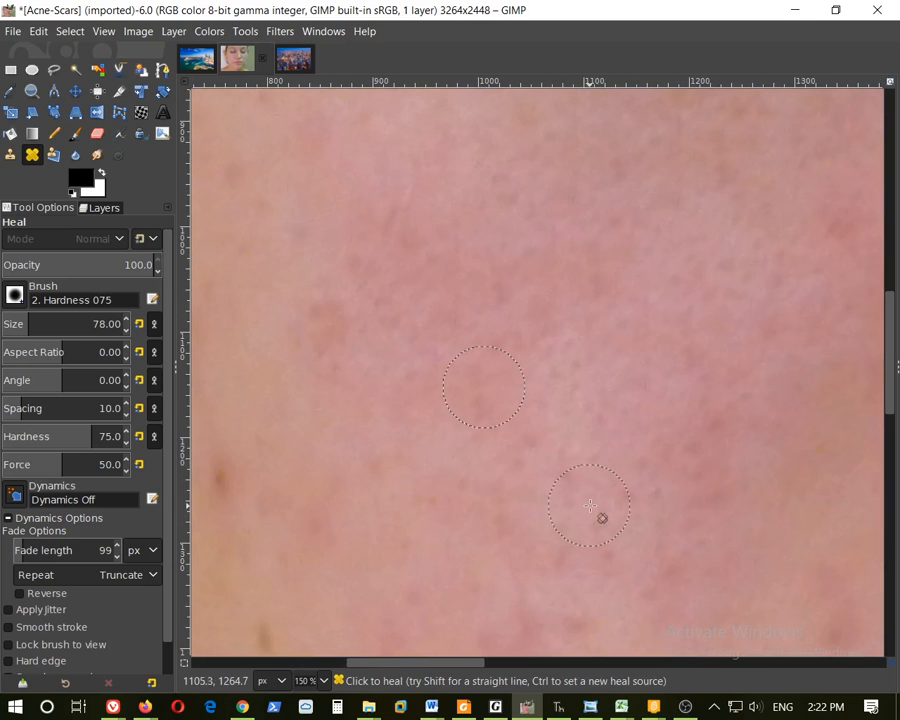
scroll(592, 508, "up", 2)
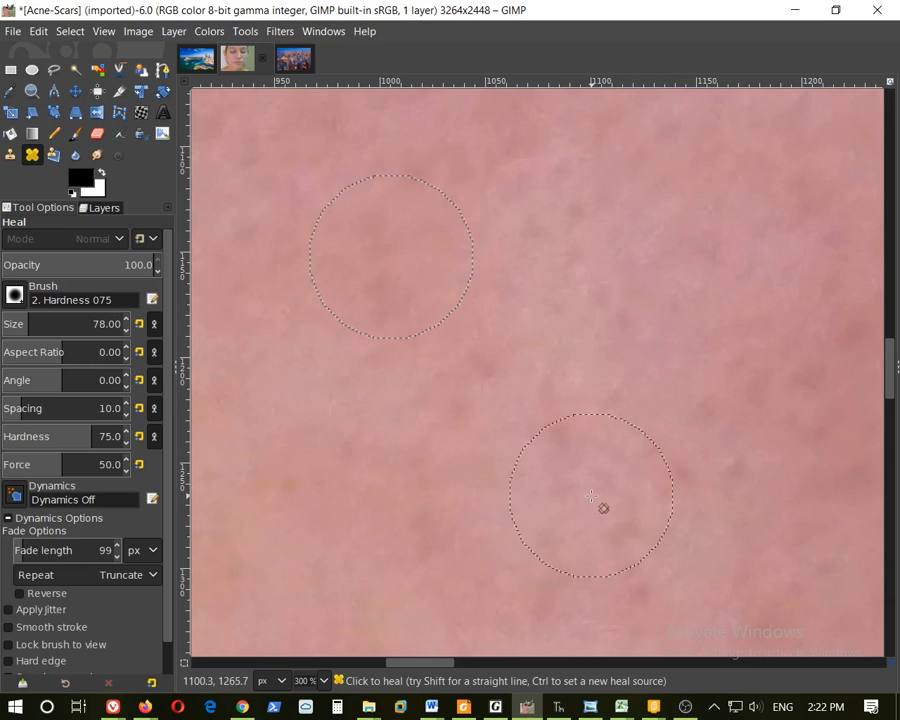
scroll(591, 496, "up", 1)
scroll(589, 495, "down", 2)
scroll(589, 495, "up", 2)
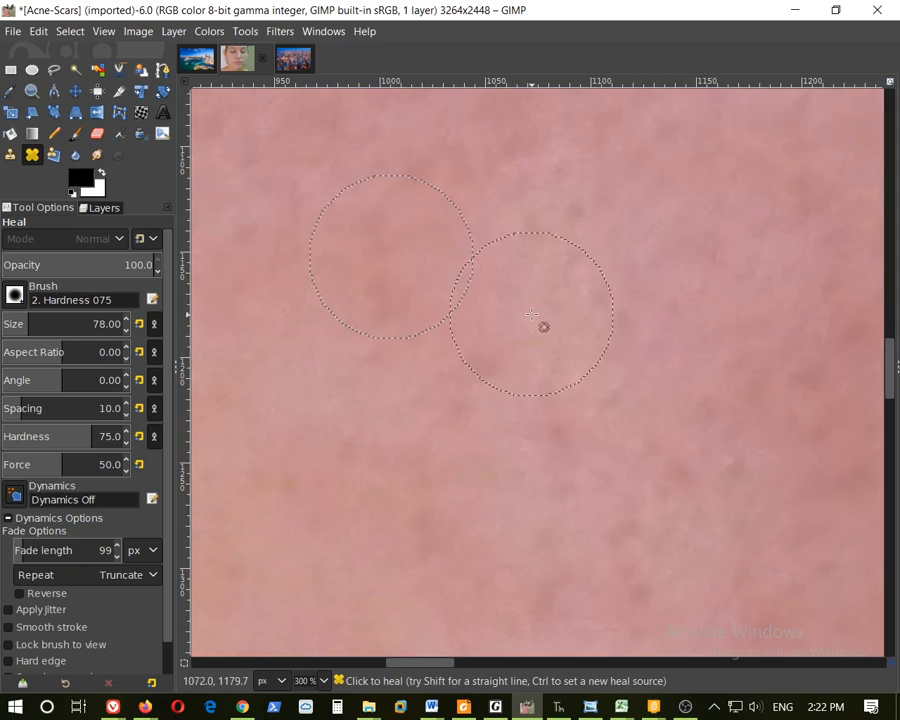
scroll(545, 328, "down", 2)
scroll(549, 333, "down", 3)
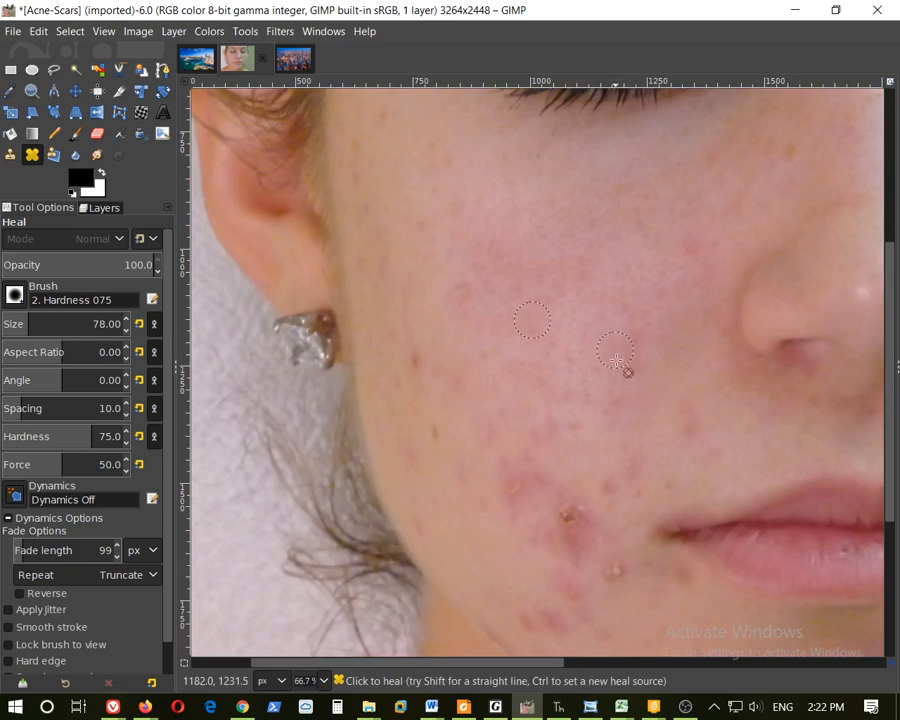
Step: Heal the scabbed pimple and the raised blemish on the lower cheek, sampling clear skin above each one
scroll(598, 380, "up", 3)
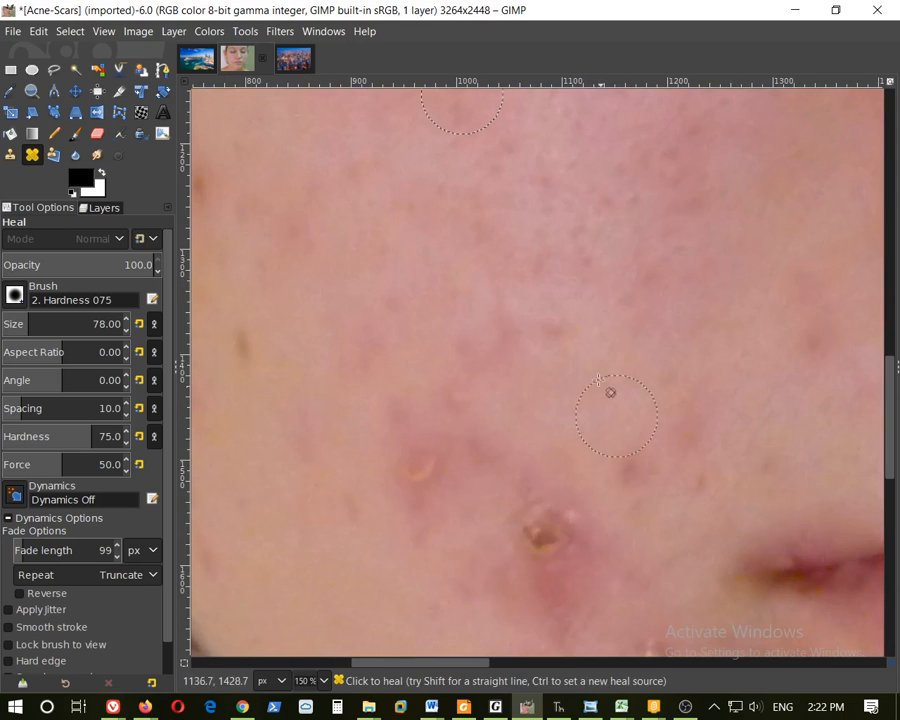
left_click(600, 350, "ctrl")
left_click(542, 528)
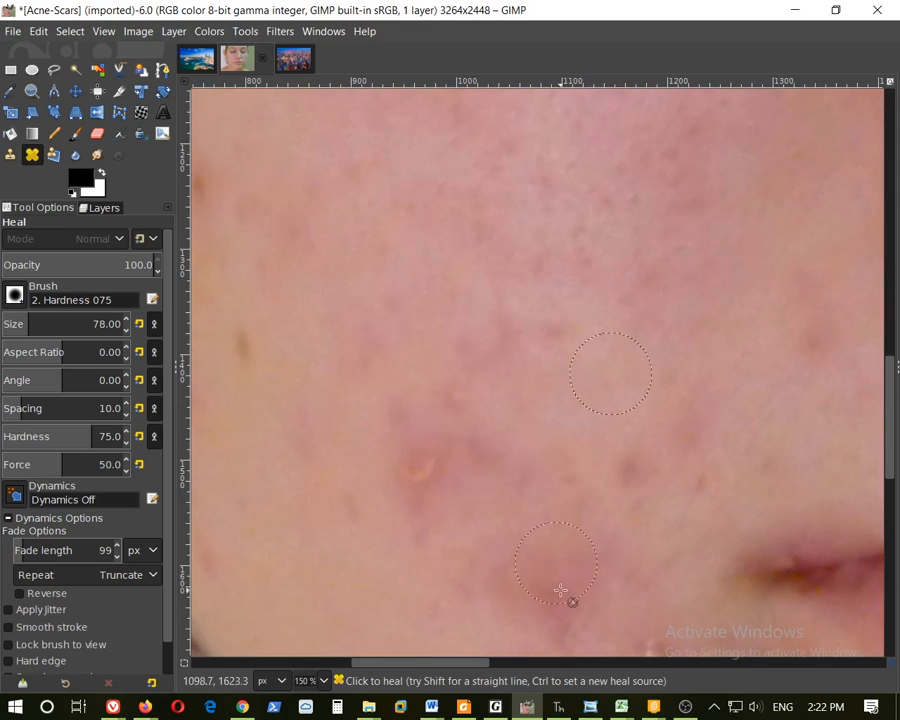
left_click(364, 322, "ctrl")
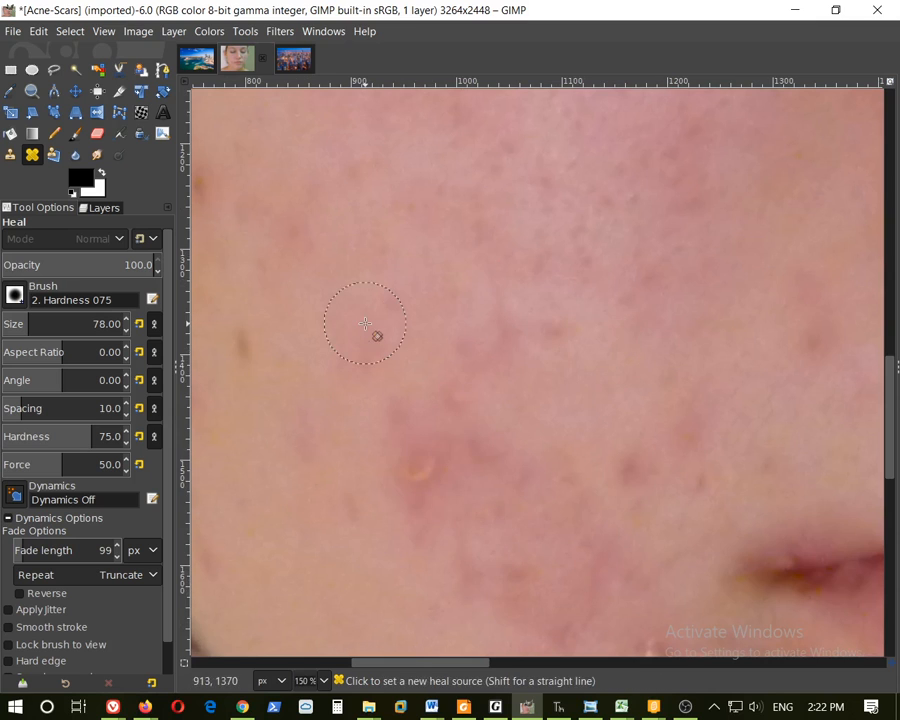
left_click(416, 446)
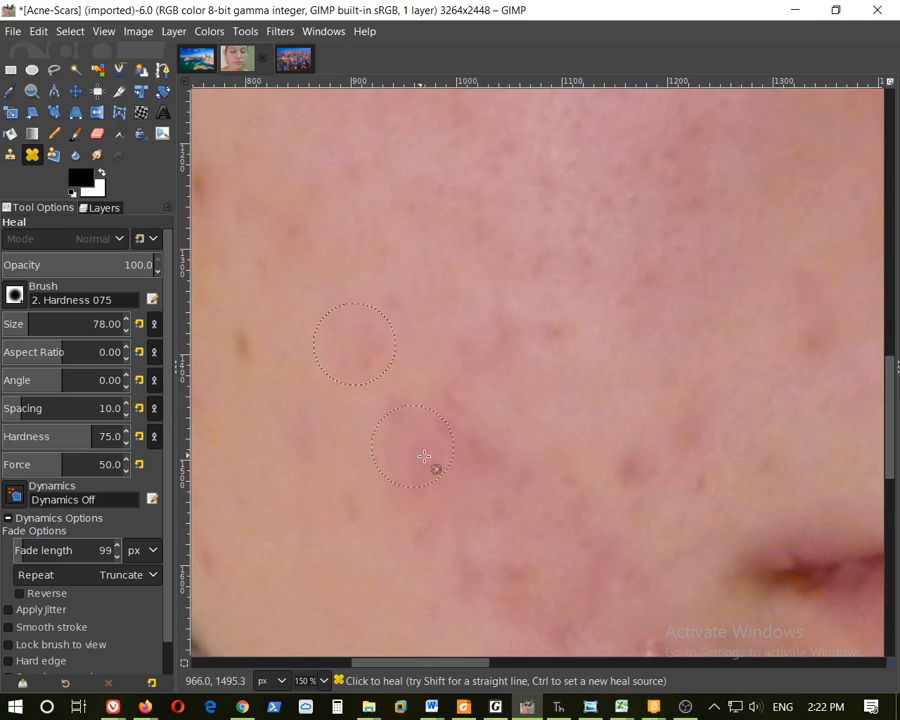
Step: Heal the two small spots above the corner of the mouth, sampling the clear skin beside them
left_click(597, 402, "ctrl")
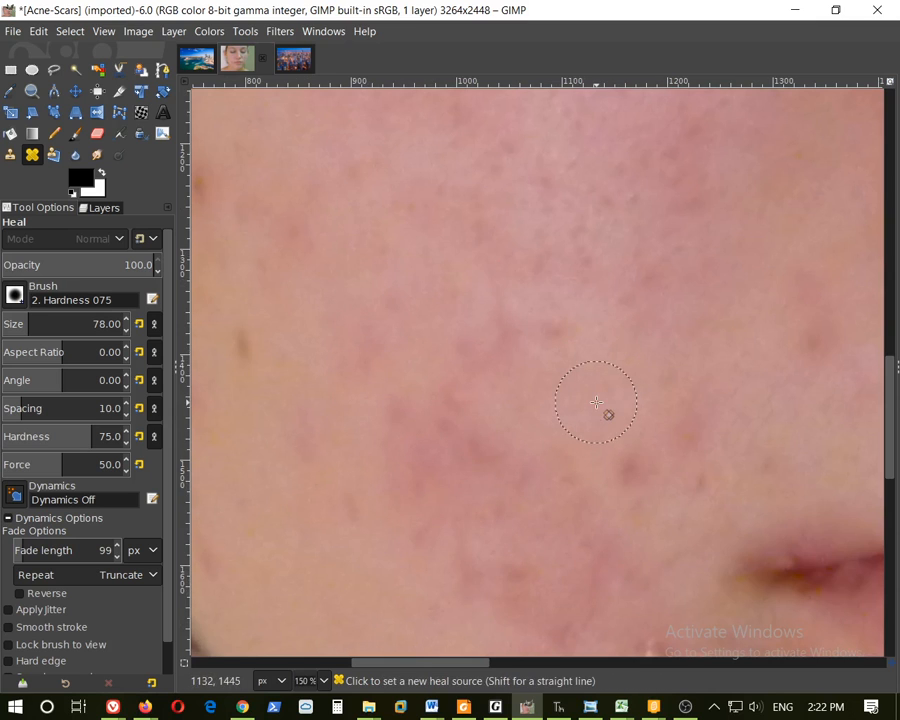
left_click(645, 473)
left_click(682, 440)
Step: Heal the remaining redness across the outer mid-cheek, sampling clear skin below the outer corner of the eye
scroll(668, 477, "down", 4)
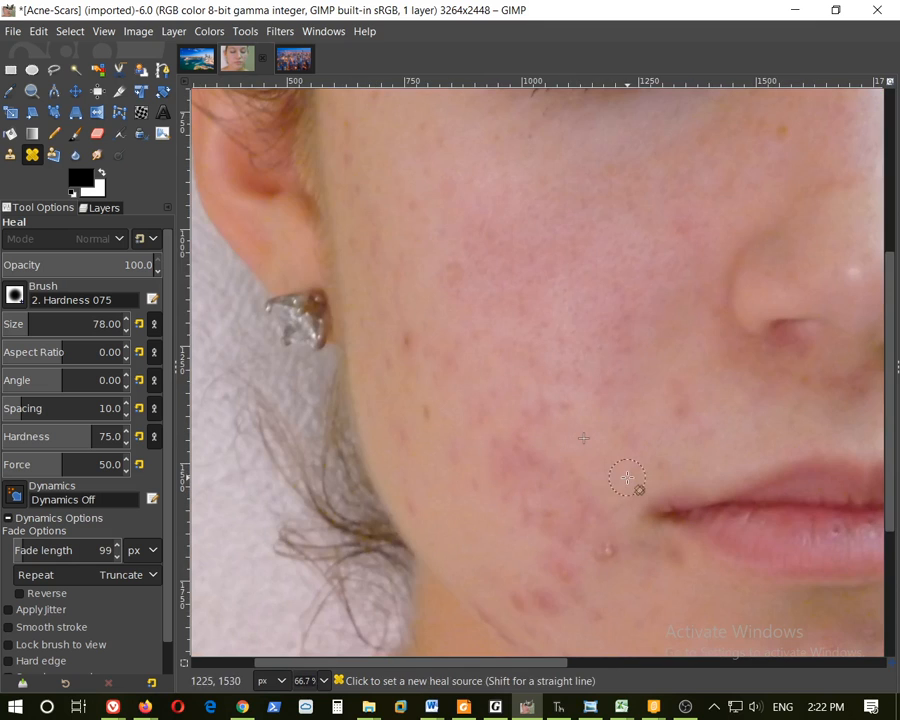
scroll(616, 398, "up", 2)
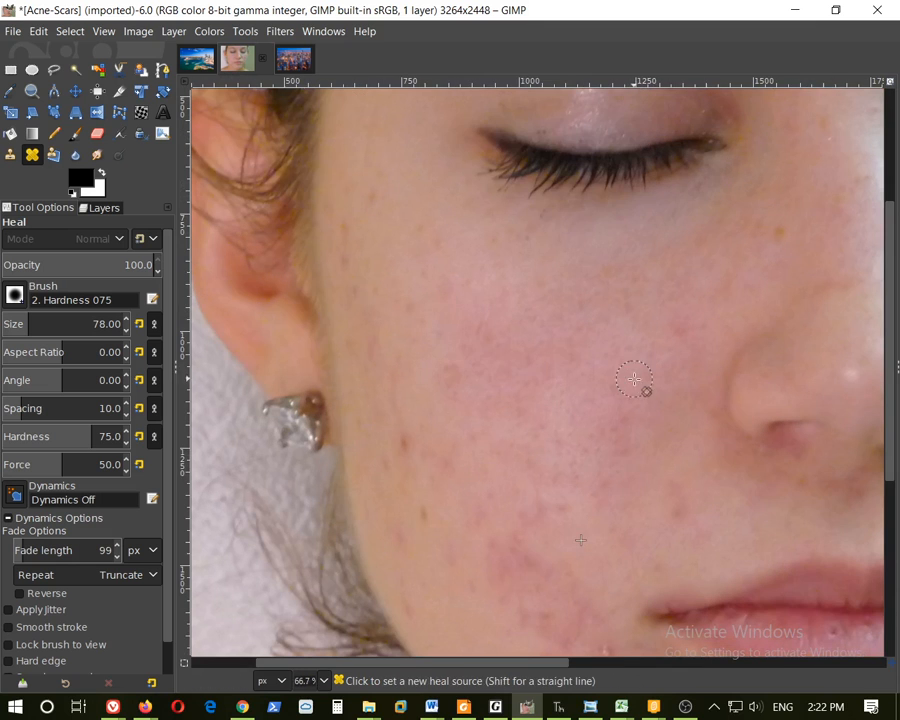
left_click(462, 277, "ctrl")
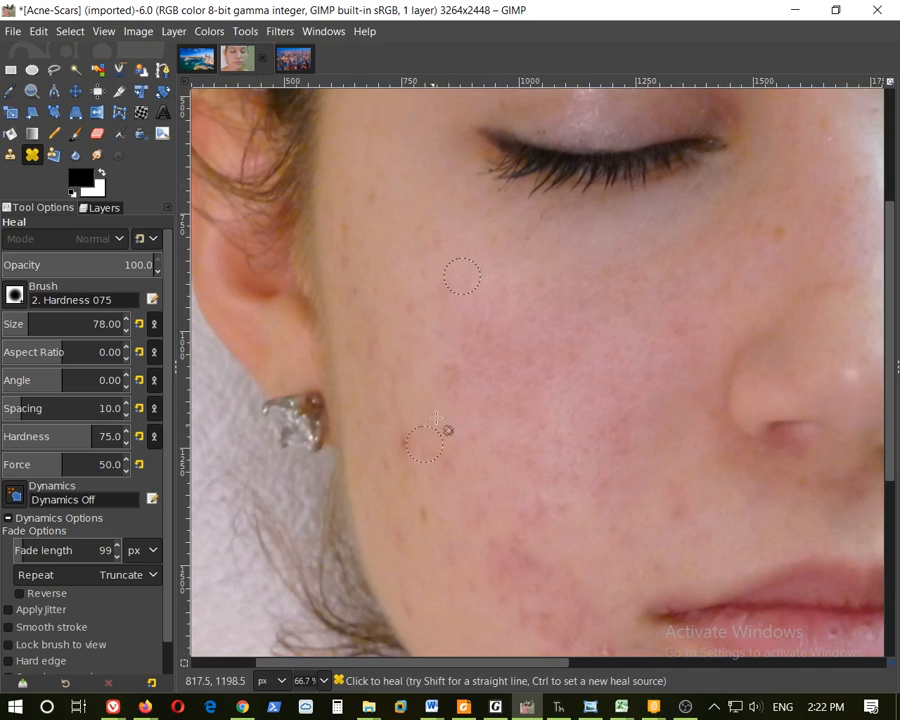
mouse_move(456, 378)
left_mouse_down()
mouse_move(483, 336)
mouse_move(448, 397)
mouse_move(444, 387)
mouse_move(496, 334)
mouse_move(485, 365)
mouse_move(494, 375)
mouse_move(536, 358)
mouse_move(541, 344)
mouse_move(547, 360)
mouse_move(525, 378)
mouse_move(521, 339)
mouse_move(532, 317)
mouse_move(529, 376)
left_mouse_up()
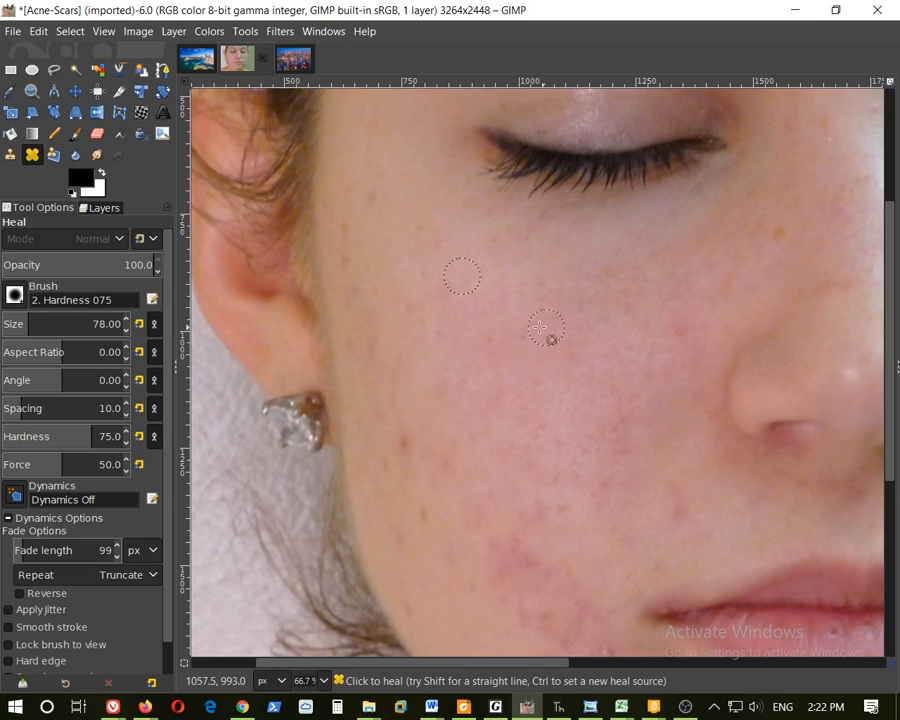
Step: Compare the retouched cheek with the untreated cheek on the other side of the face at several magnifications
scroll(605, 527, "down", 3, "ctrl")
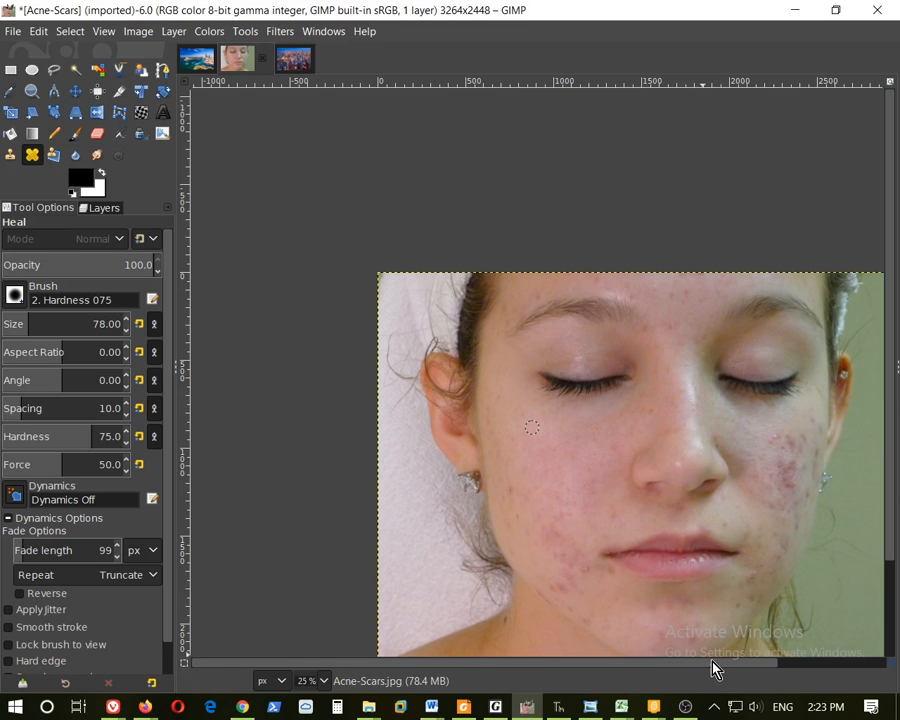
scroll(625, 550, "up", 2)
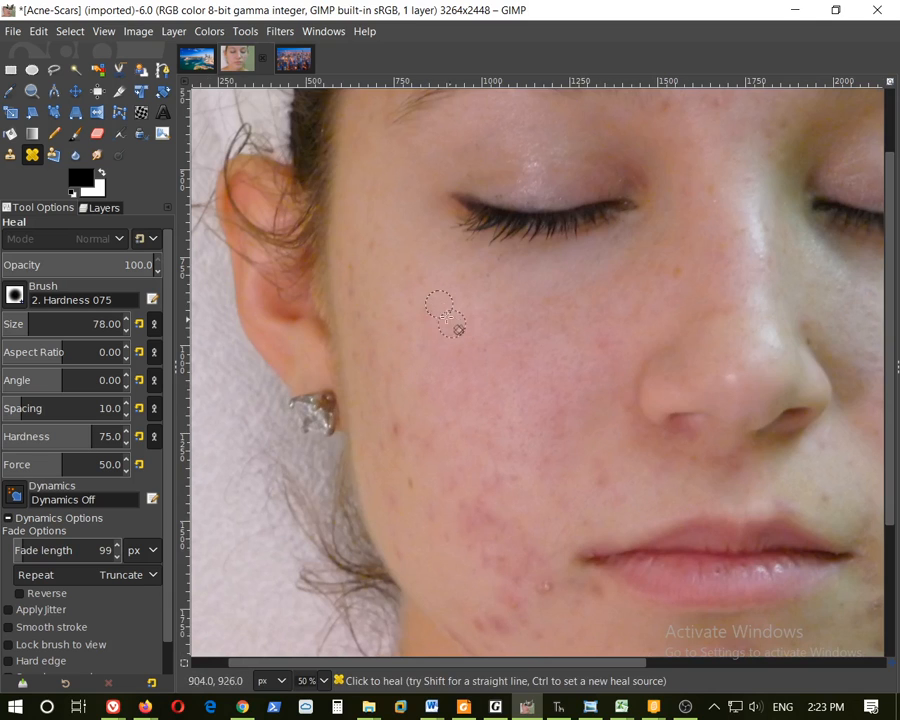
left_click_drag(628, 670, 690, 676)
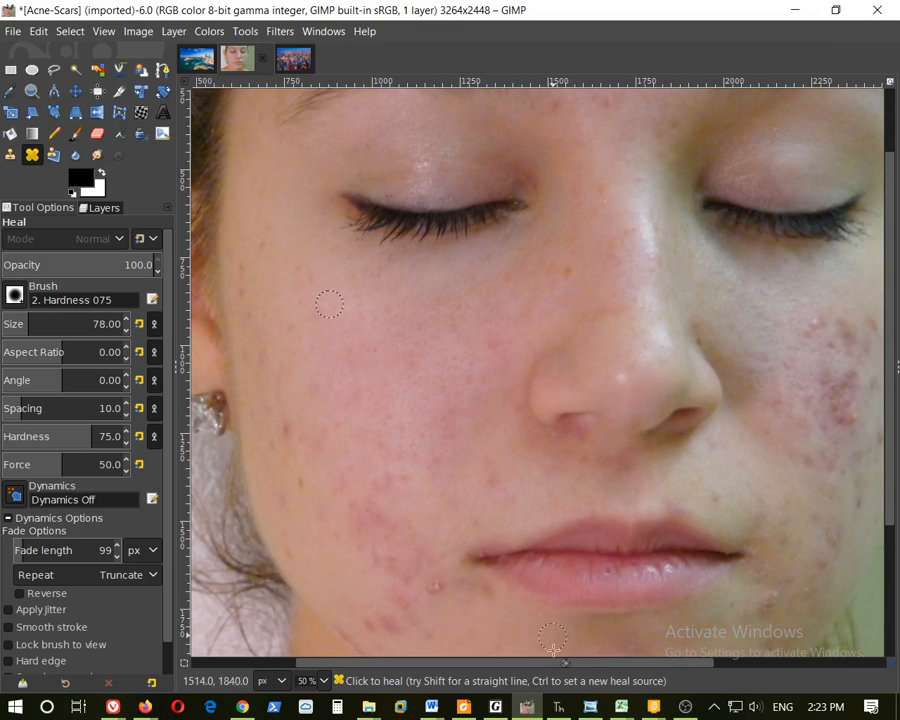
left_click_drag(560, 667, 638, 667)
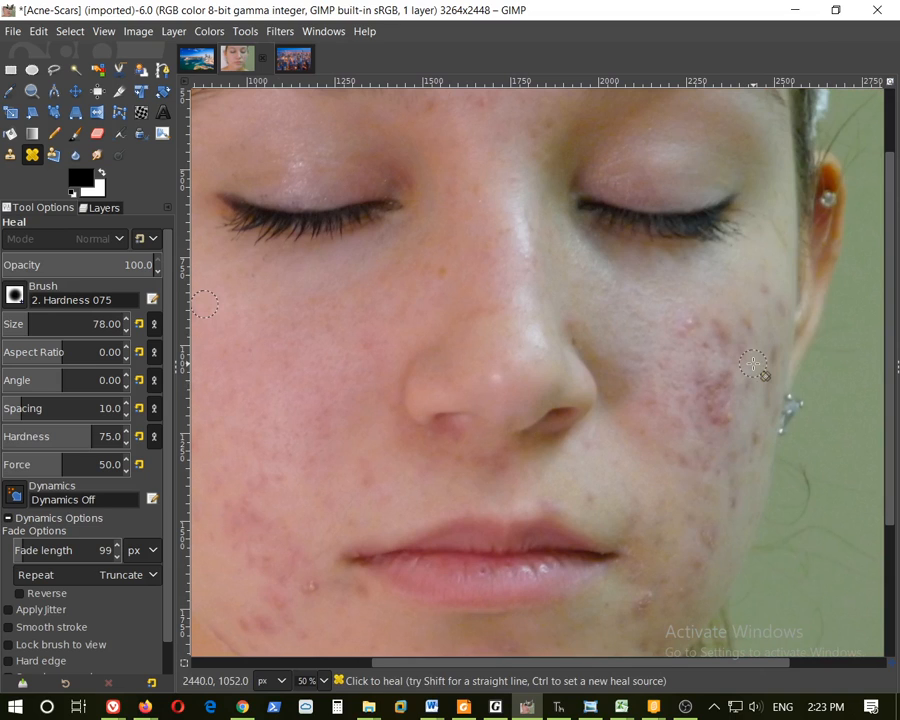
left_click_drag(498, 664, 444, 664)
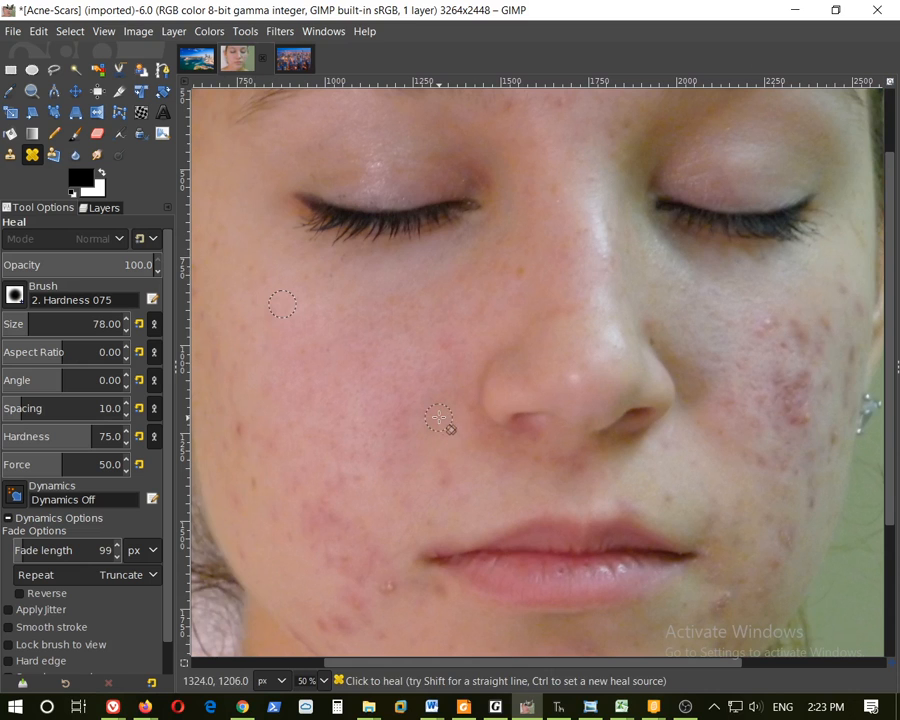
scroll(527, 393, "down", 1)
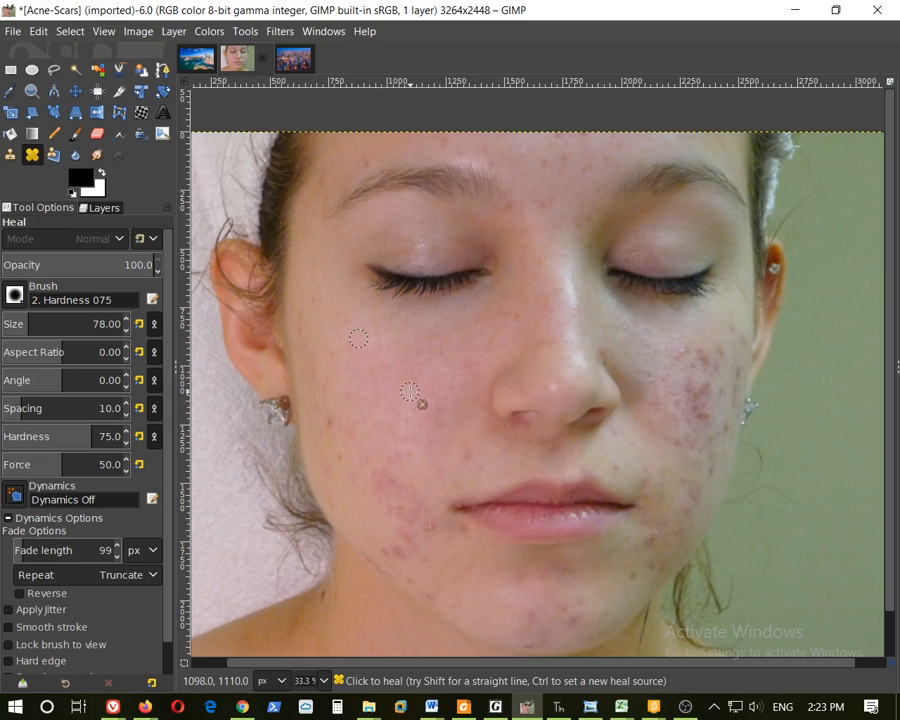
scroll(398, 373, "up", 1, "ctrl")
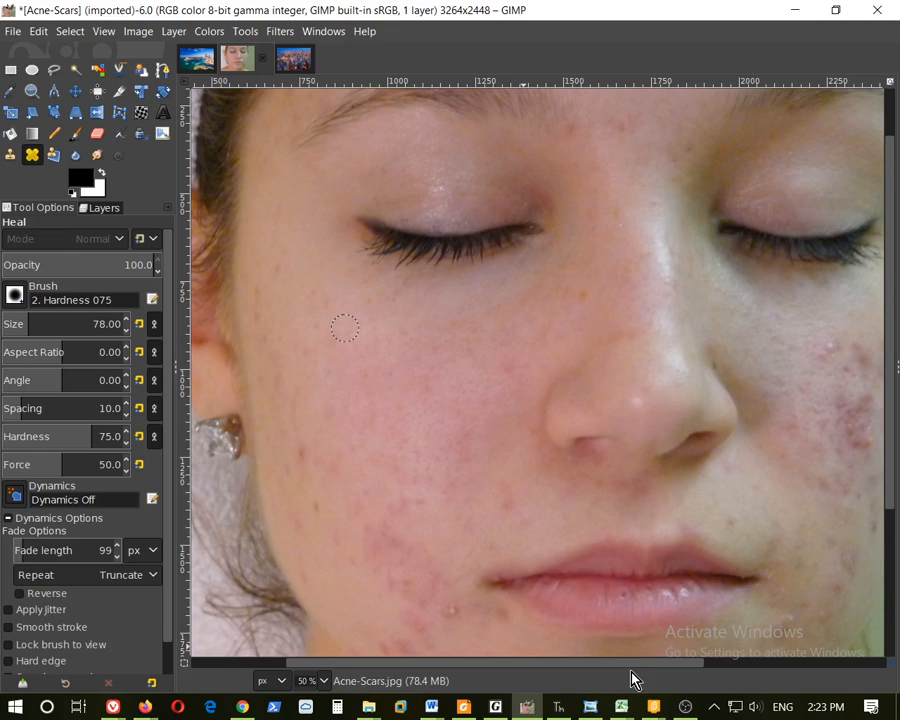
left_click_drag(640, 662, 730, 662)
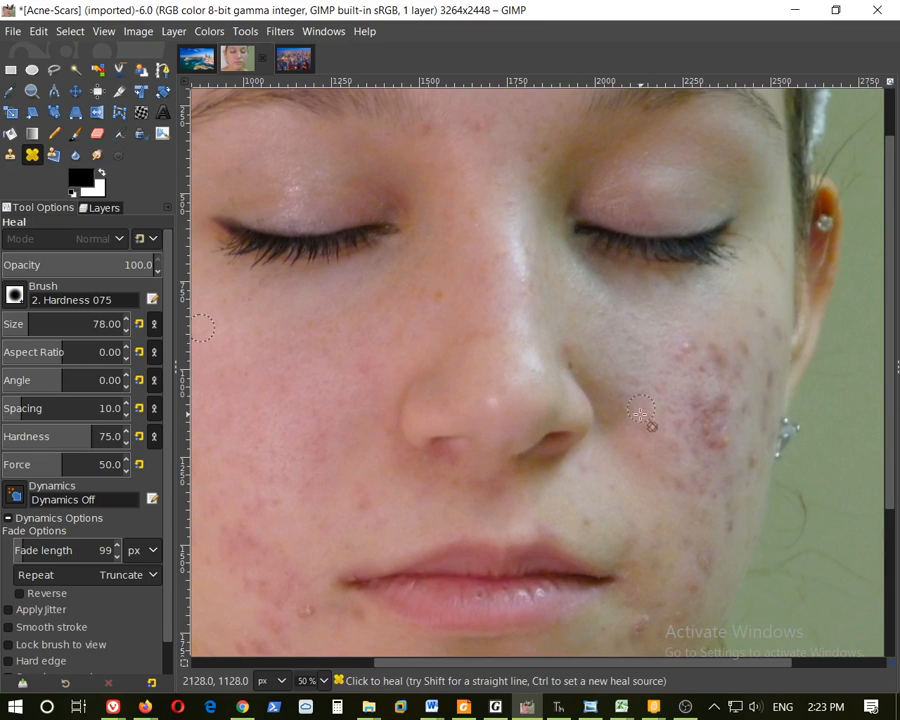
Step: Switch to the Clone tool and examine the towers at the centre of the Chicago09_0390 image up close
left_click(11, 155)
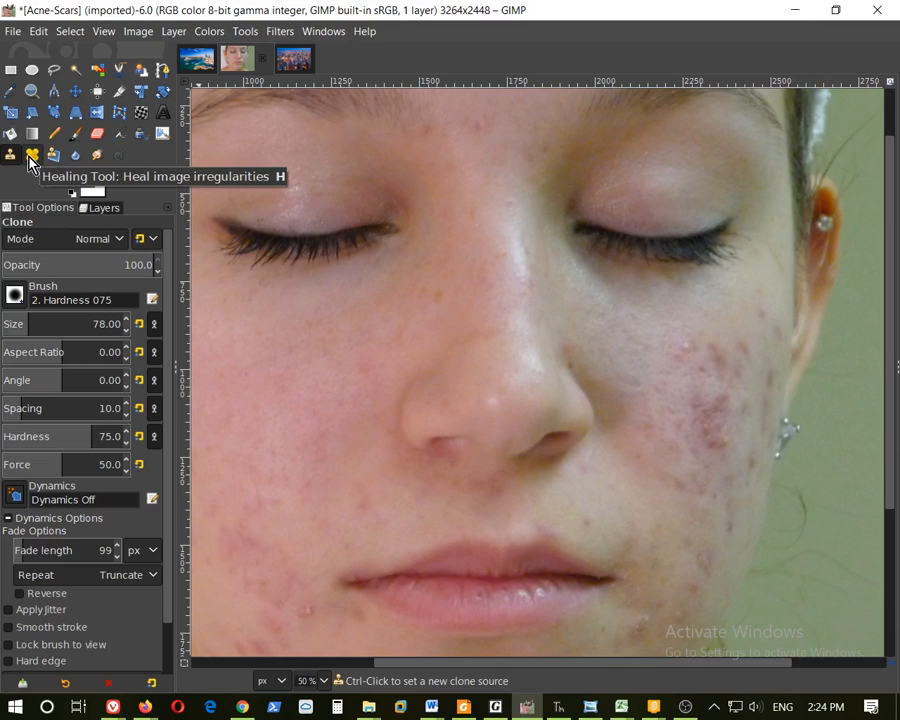
left_click(299, 68)
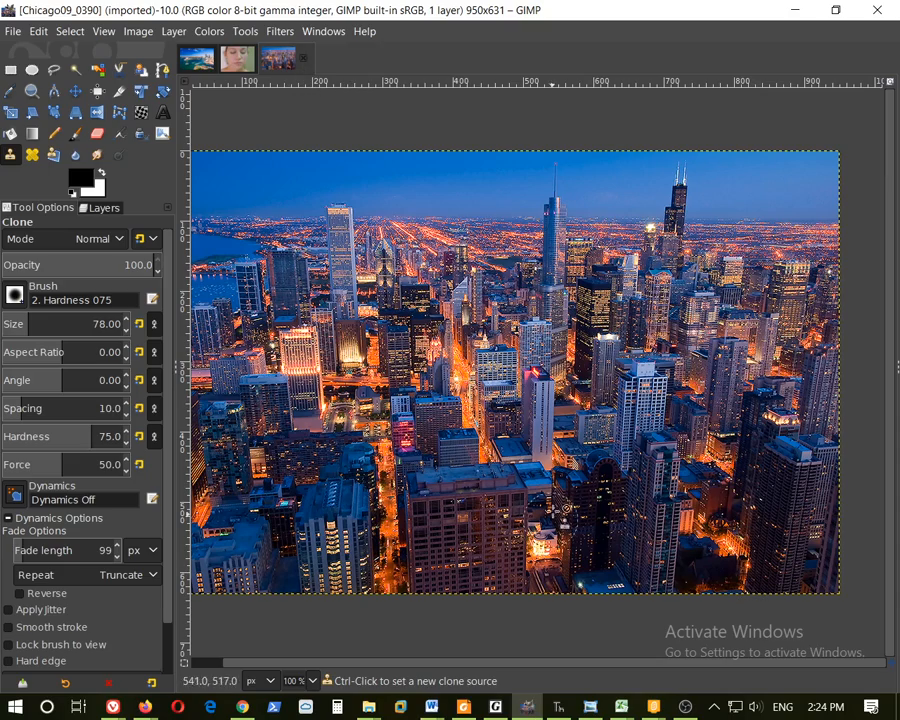
scroll(548, 440, "up", 5)
scroll(508, 413, "down", 2)
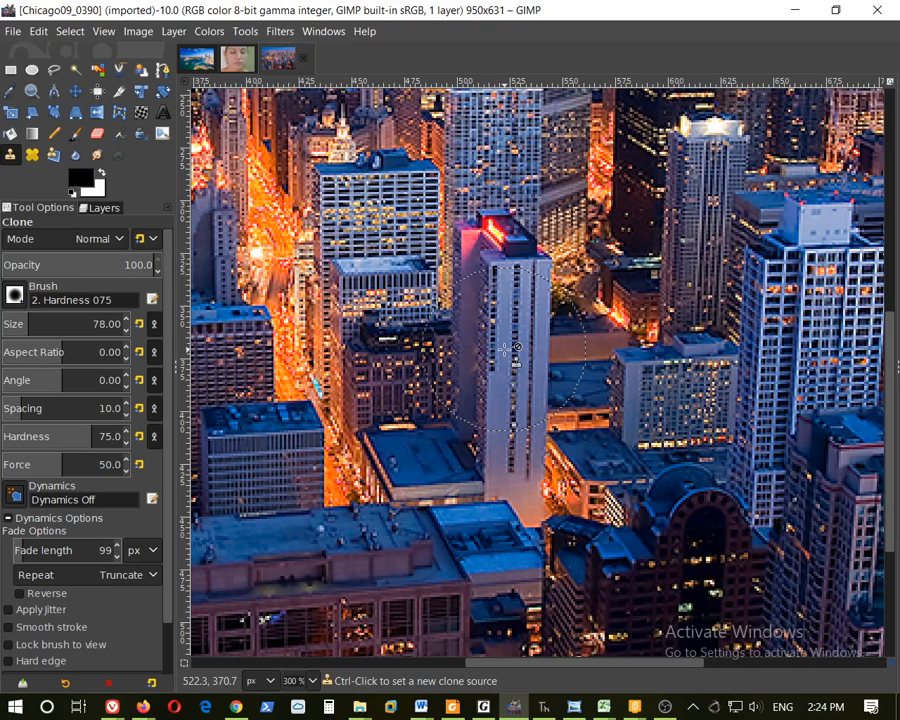
scroll(506, 349, "up", 3)
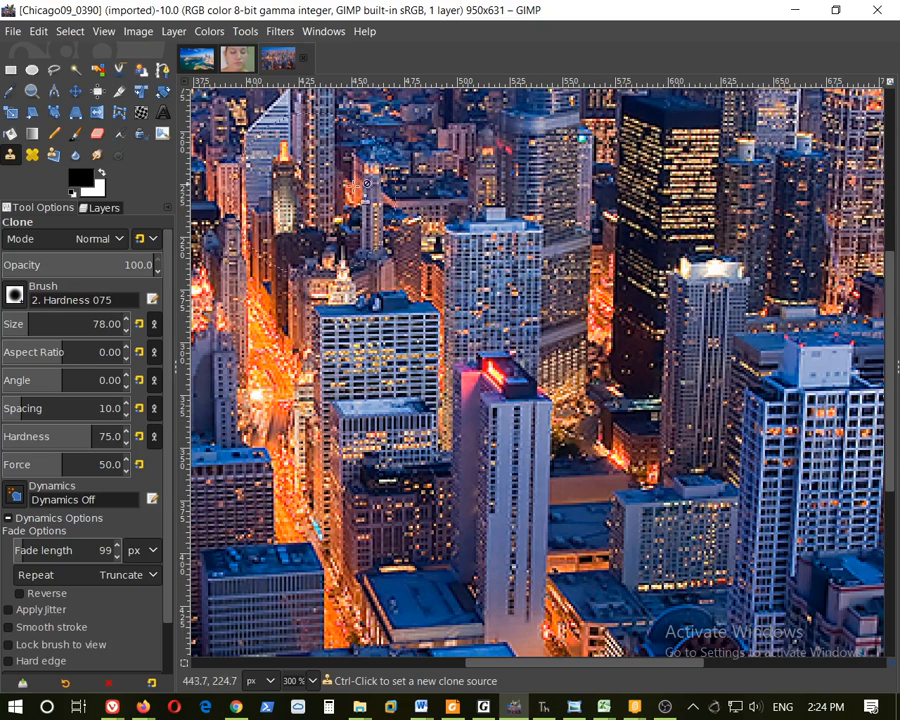
Step: Switch to the AU-wp4-watermarked image and examine the retouched water around the ferry and the wake beside it
left_click(195, 60)
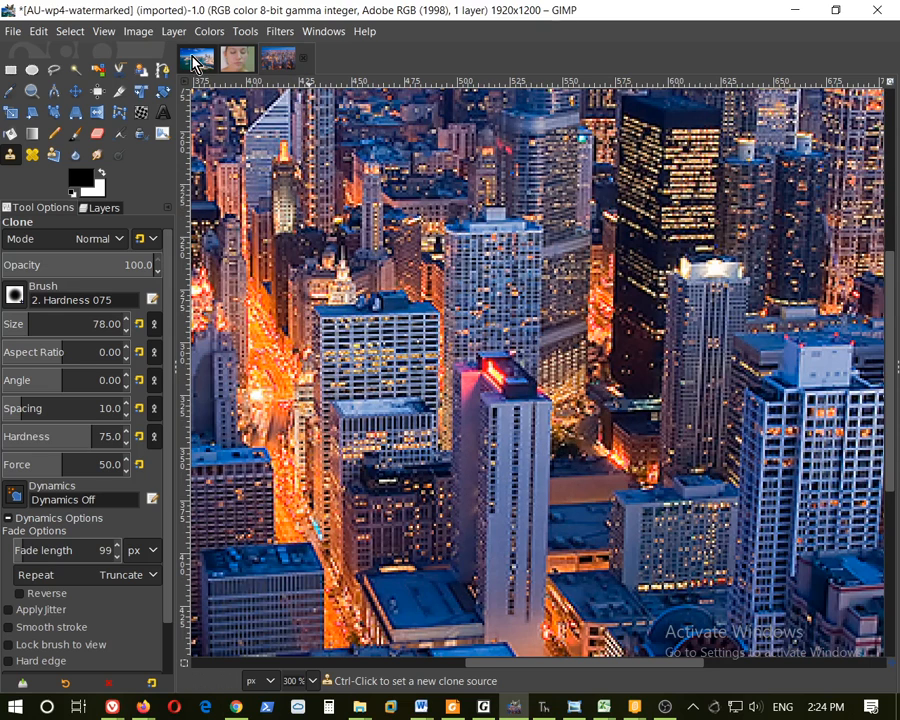
scroll(604, 320, "down", 11)
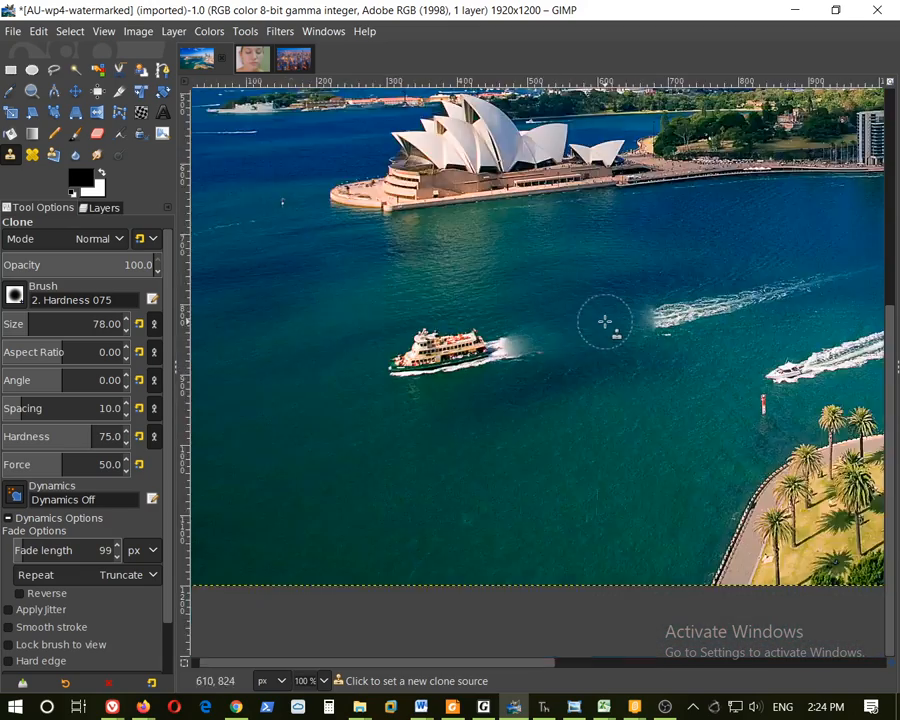
scroll(635, 318, "up", 1)
scroll(720, 320, "up", 3)
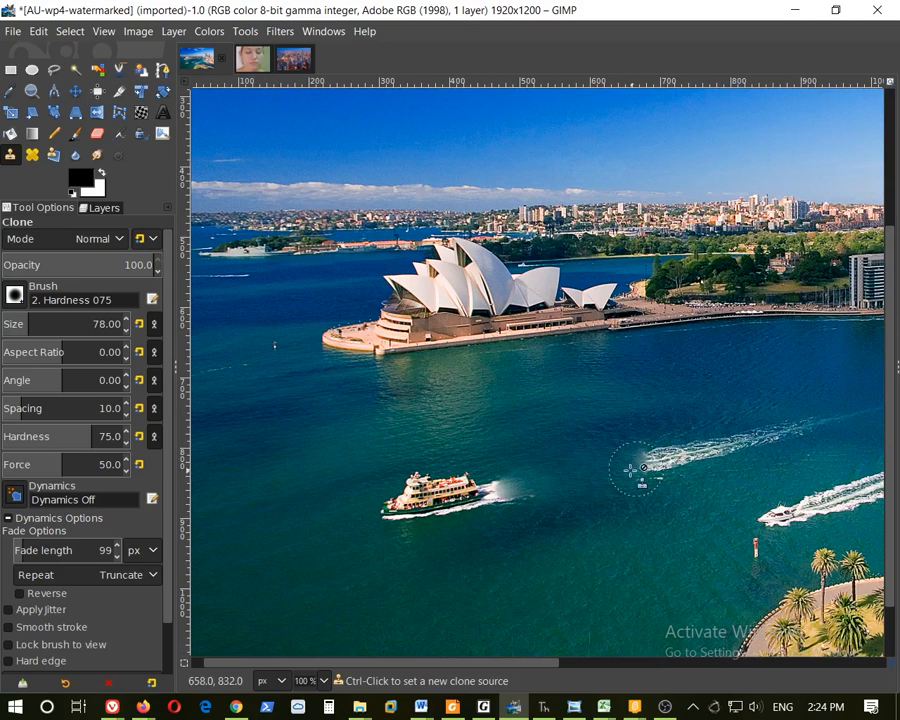
Step: Examine the cloned sky between the orange building and the dark tower, and the low building beneath it, at several magnifications
left_click_drag(512, 666, 759, 676)
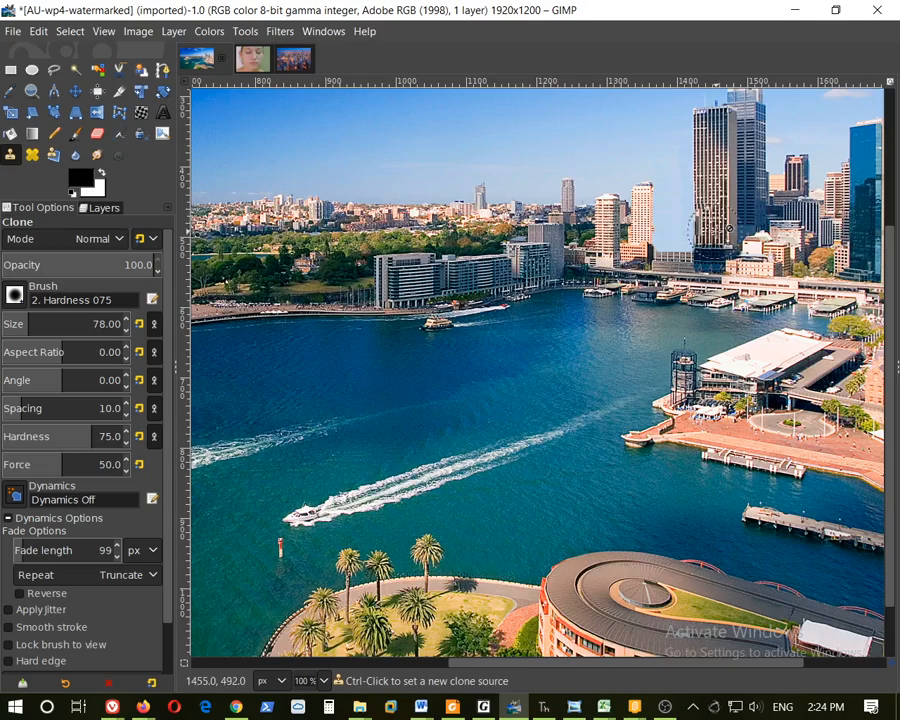
scroll(690, 232, "up", 3)
scroll(677, 221, "up", 2)
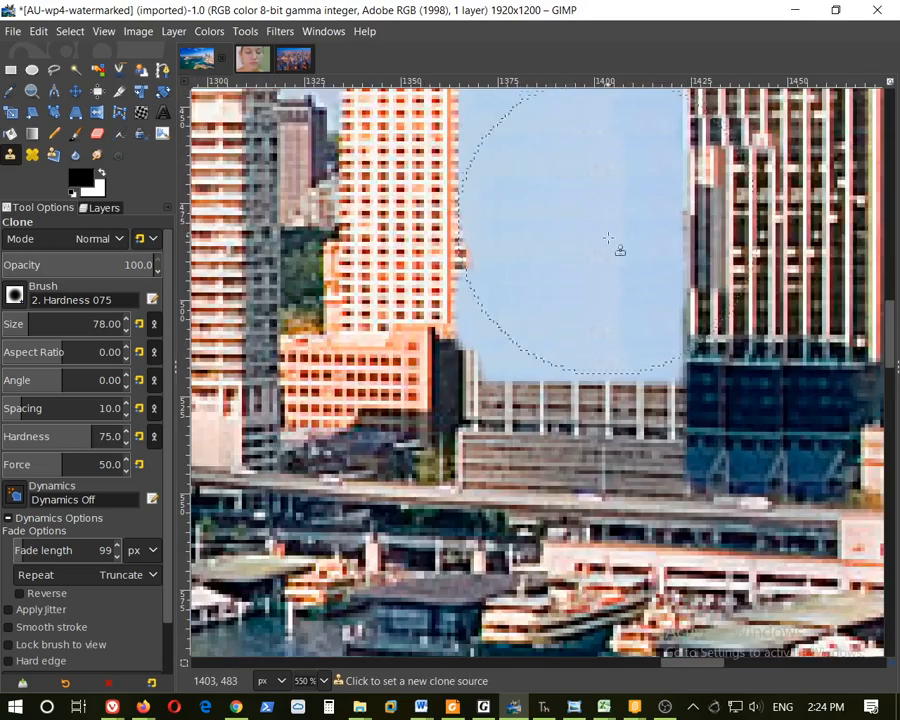
scroll(620, 240, "down", 4)
scroll(605, 212, "up", 3)
scroll(640, 240, "up", 2)
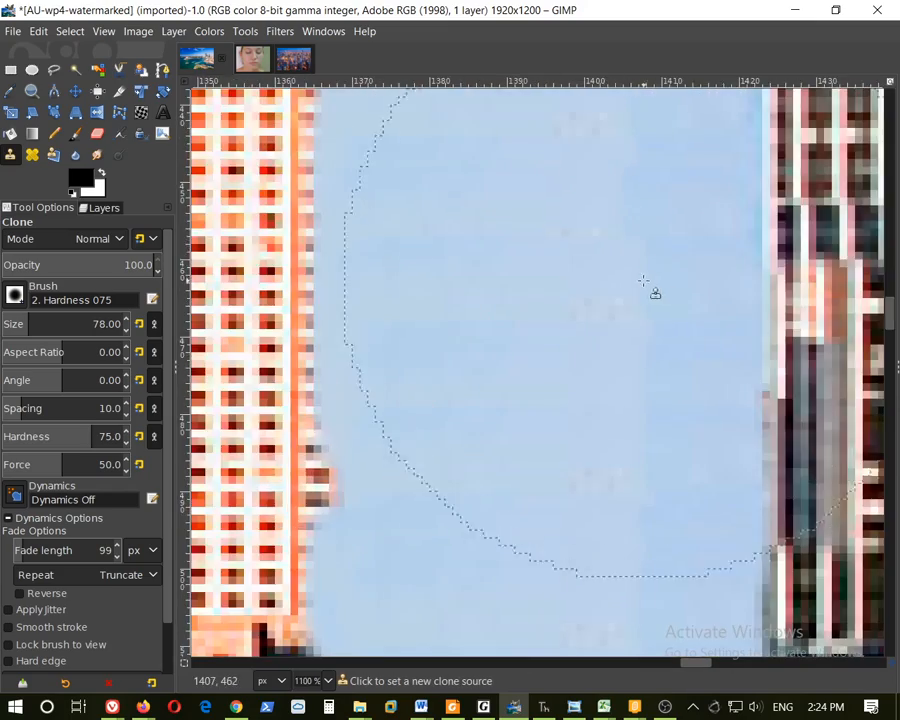
scroll(642, 290, "down", 5)
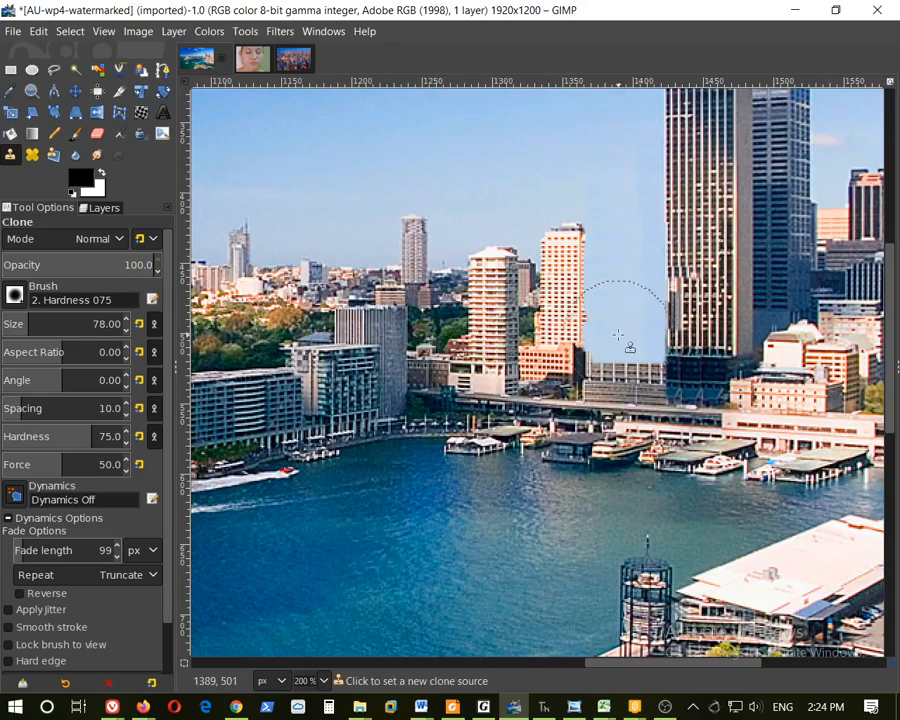
scroll(626, 350, "down", 1)
scroll(620, 375, "up", 4)
scroll(620, 380, "up", 1)
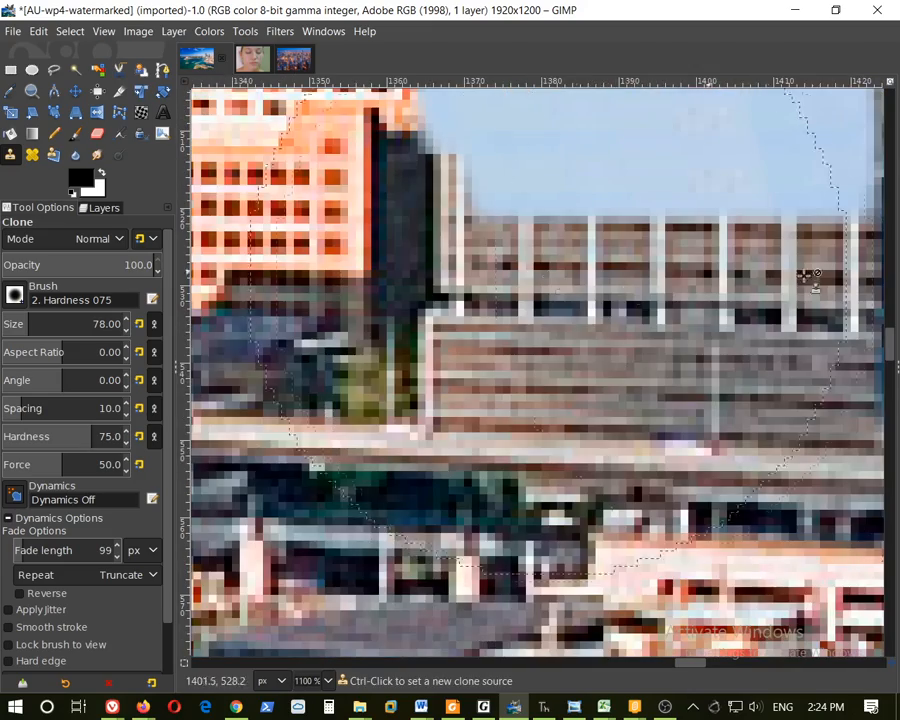
scroll(740, 200, "down", 3)
scroll(705, 135, "down", 1)
scroll(705, 135, "down", 3)
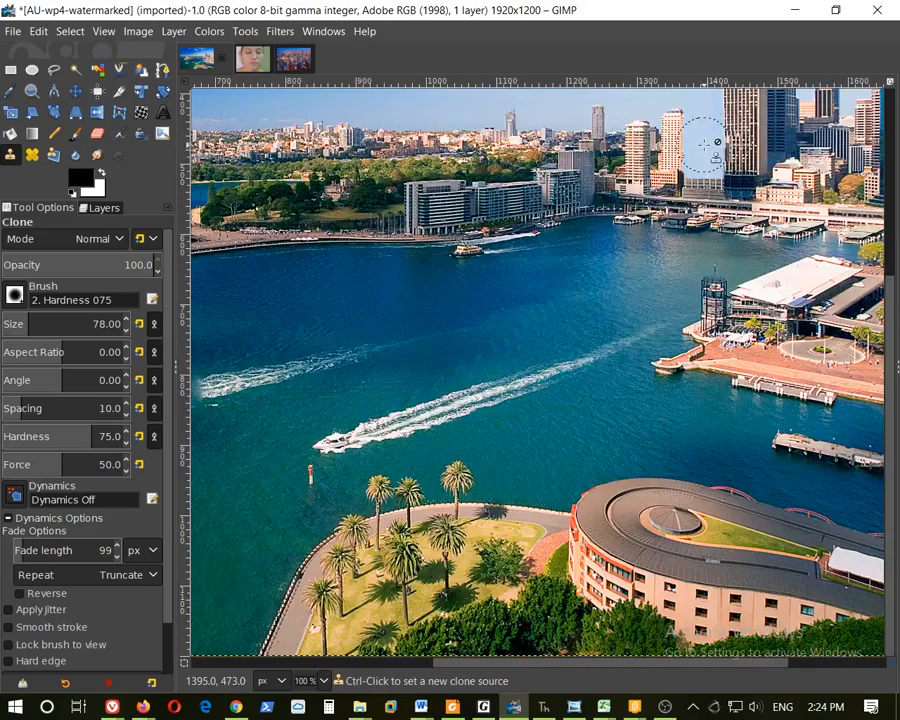
Step: Inspect the dark tower from its roof to its base, including the edge next to the cloned sky
scroll(710, 152, "up", 3)
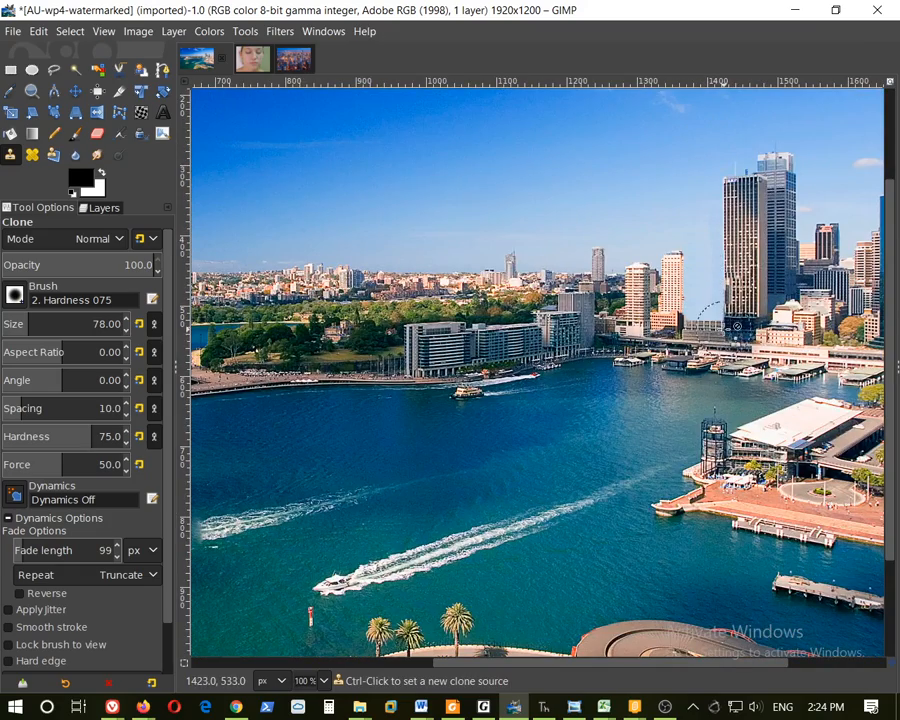
scroll(750, 280, "up", 2)
scroll(762, 278, "up", 2)
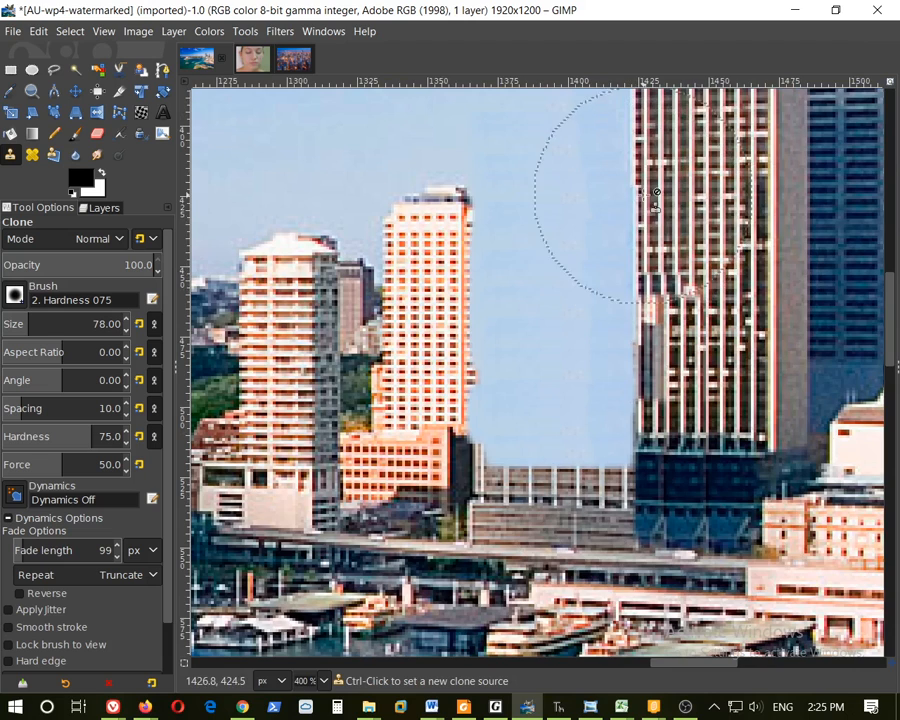
scroll(708, 288, "up", 5)
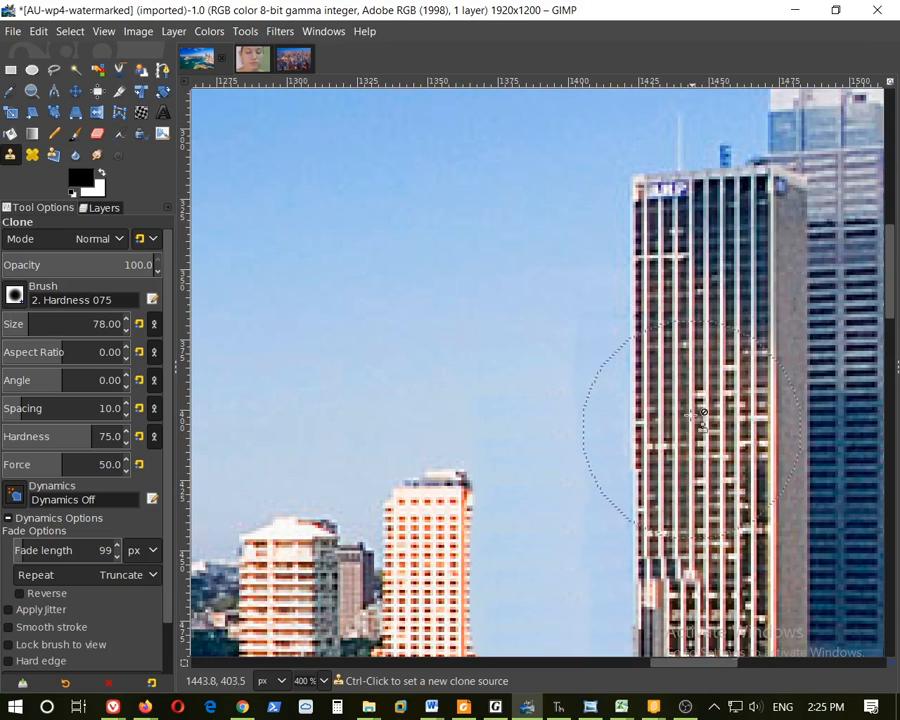
scroll(700, 440, "down", 5)
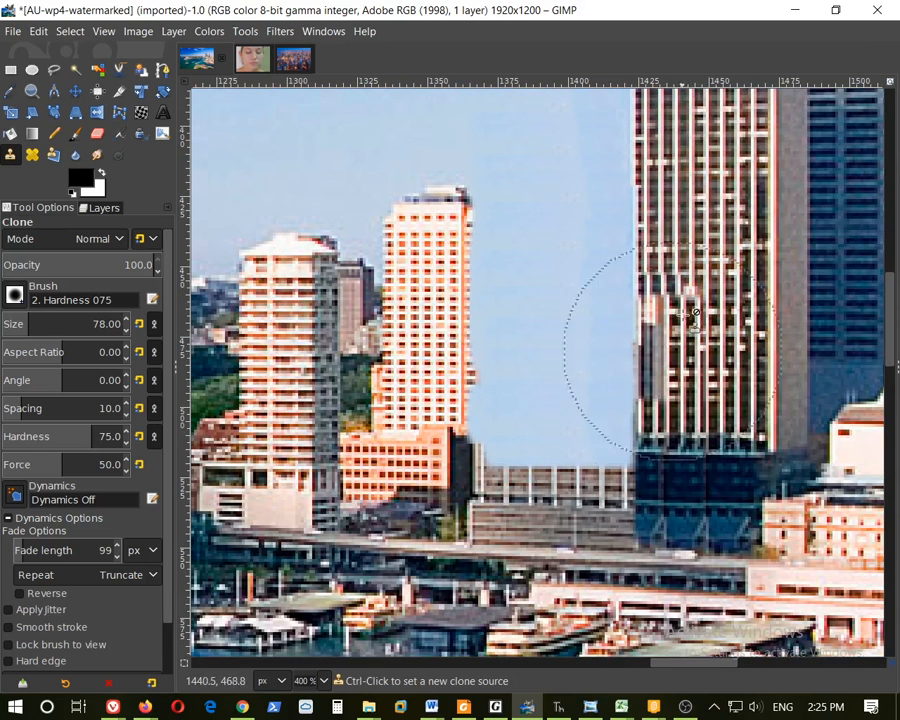
Step: Return to the red-lit rooftop in the Chicago09_0390 image and change the Clone brush to 2. Block 01
left_click(284, 60)
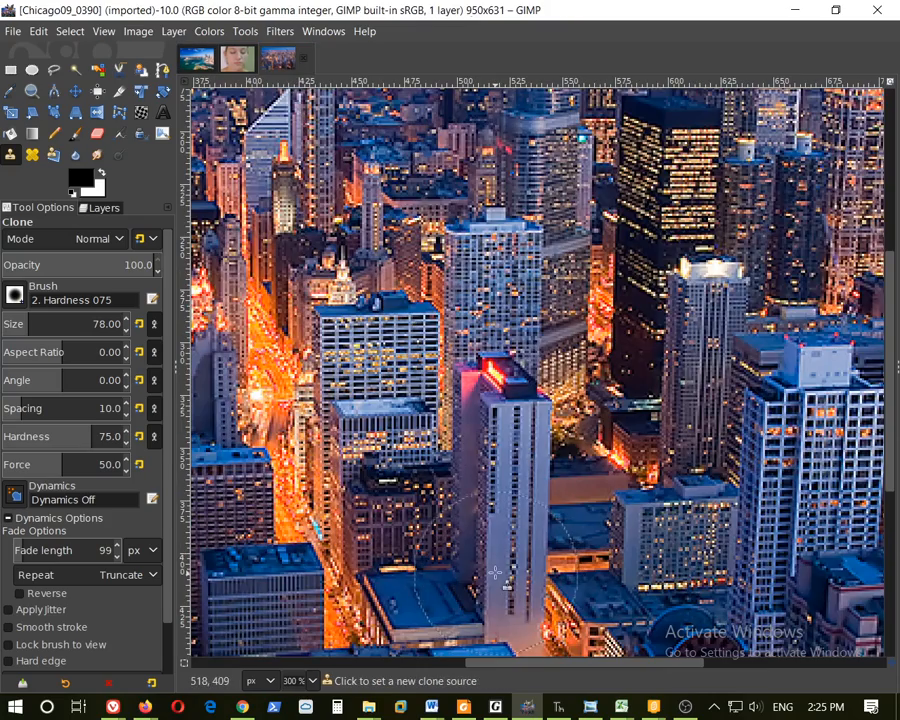
scroll(526, 567, "up", 2)
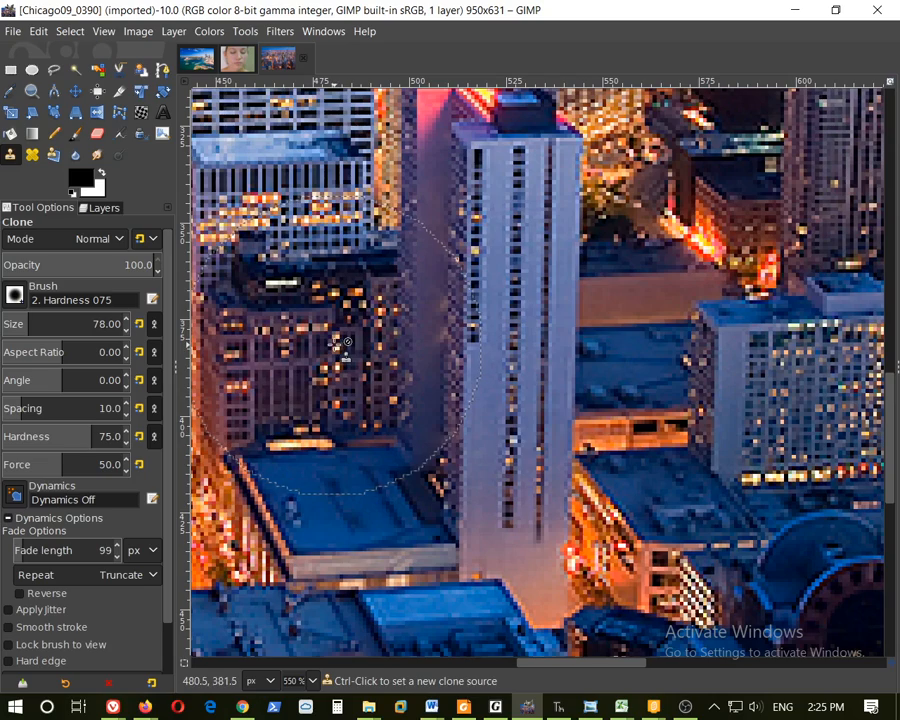
scroll(383, 336, "up", 3)
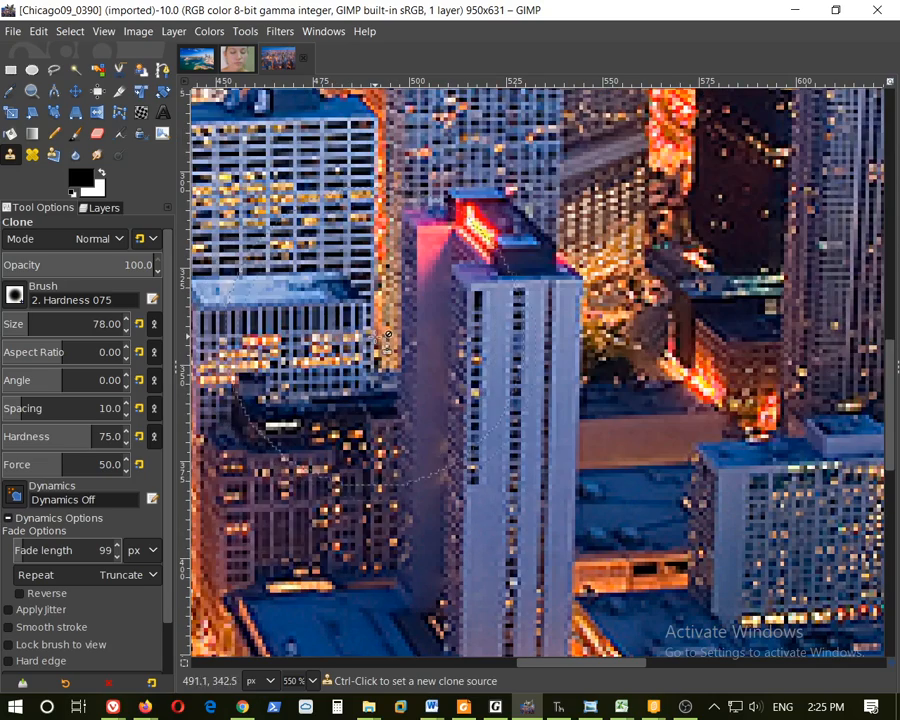
scroll(420, 380, "up", 3)
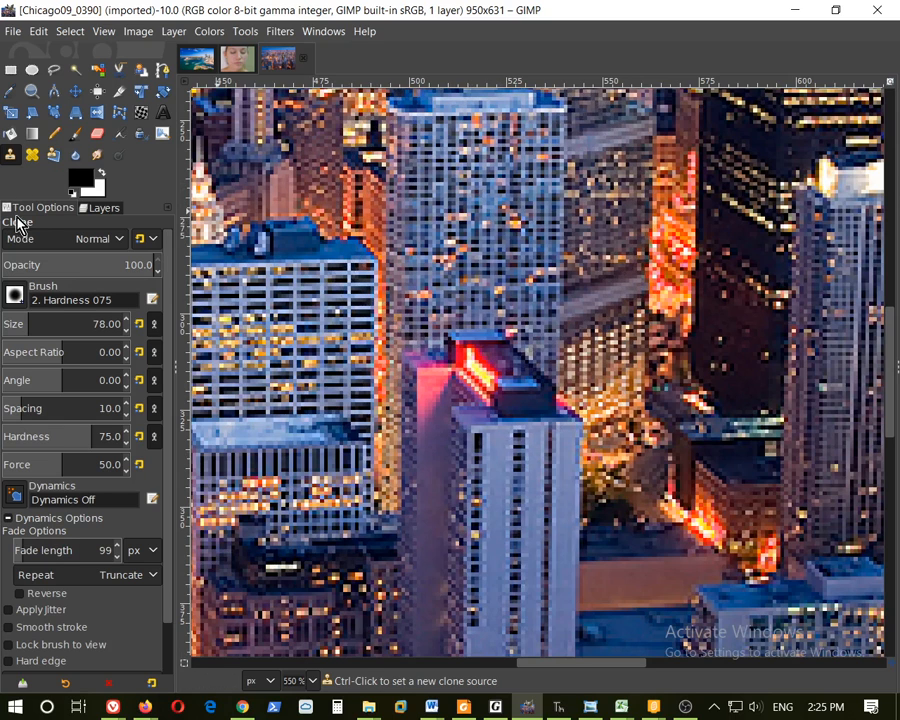
left_click(14, 295)
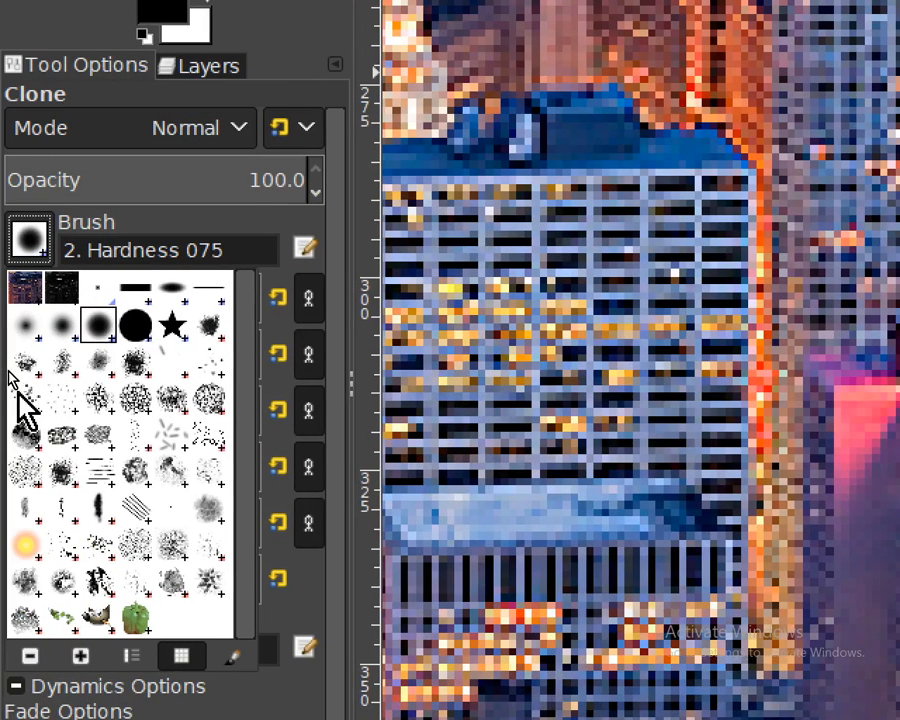
left_click(139, 335)
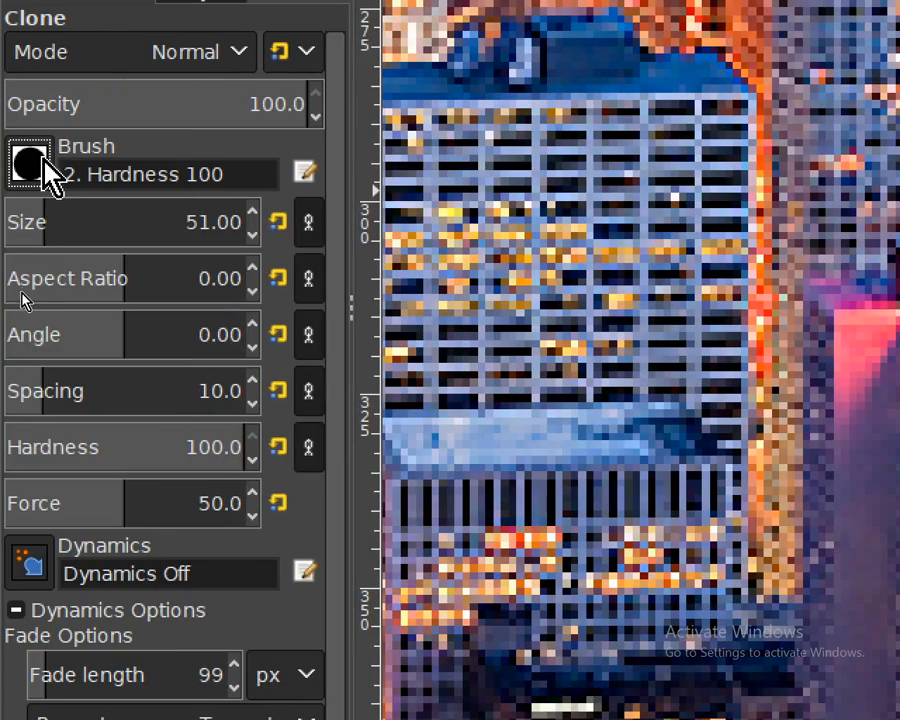
left_click(36, 172)
left_click(138, 212)
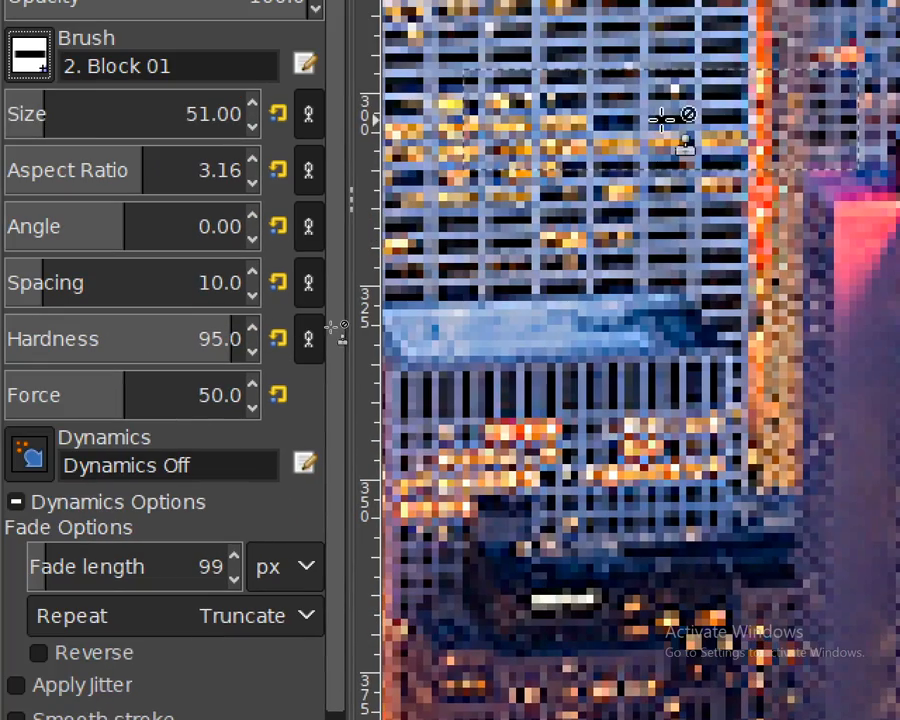
Step: Set the block brush size to 45 to match the width of the blue tower behind the red-lit rooftop
left_click(675, 117, "ctrl")
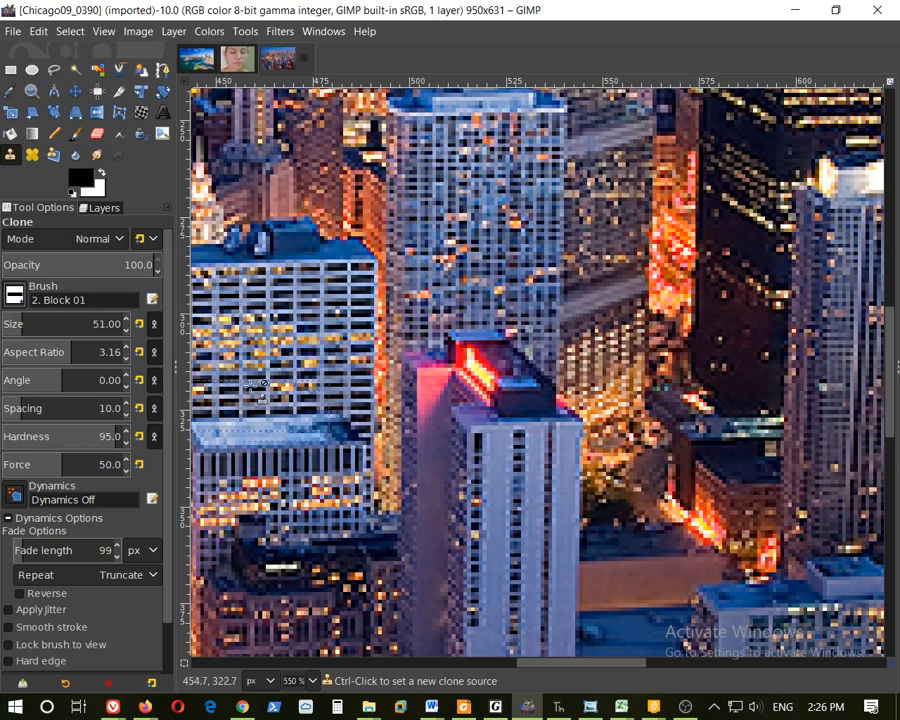
left_click_drag(556, 670, 536, 664)
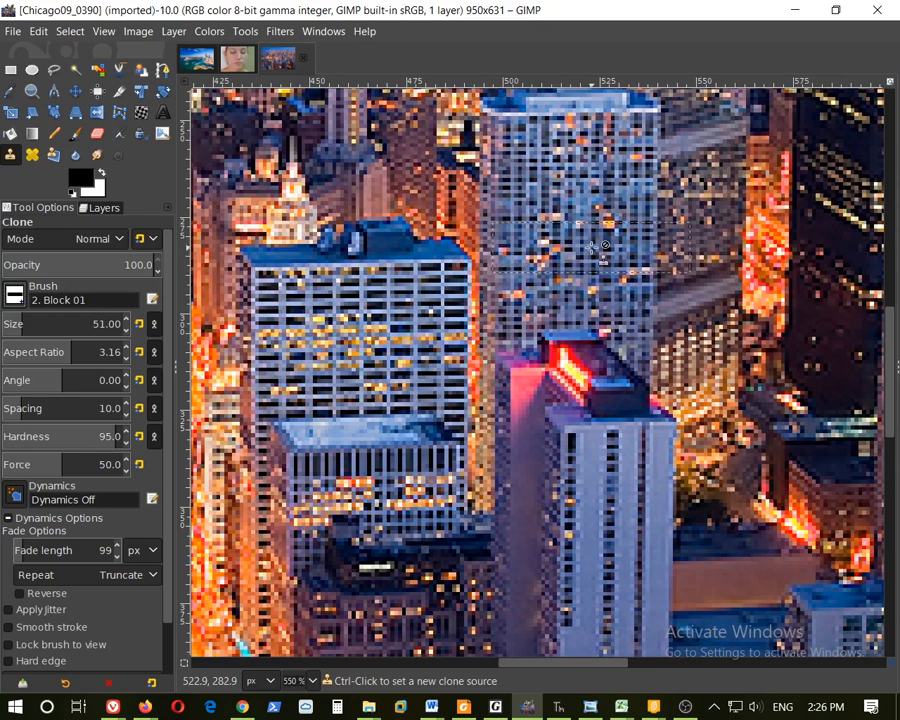
key("bracketleft")
key("bracketright")
key("bracketright")
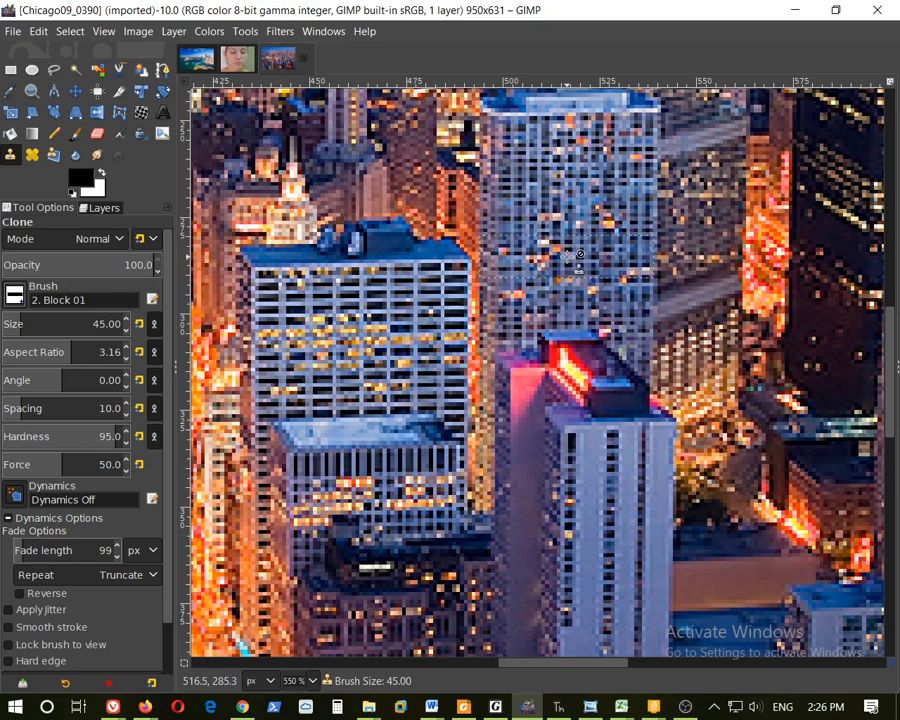
key("bracketright")
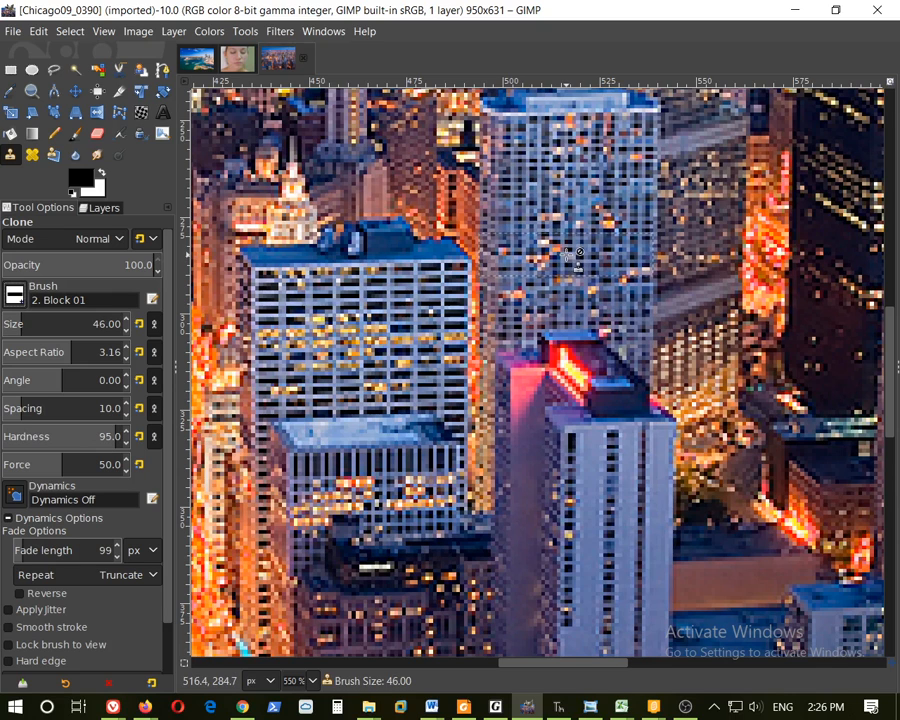
key("bracketleft")
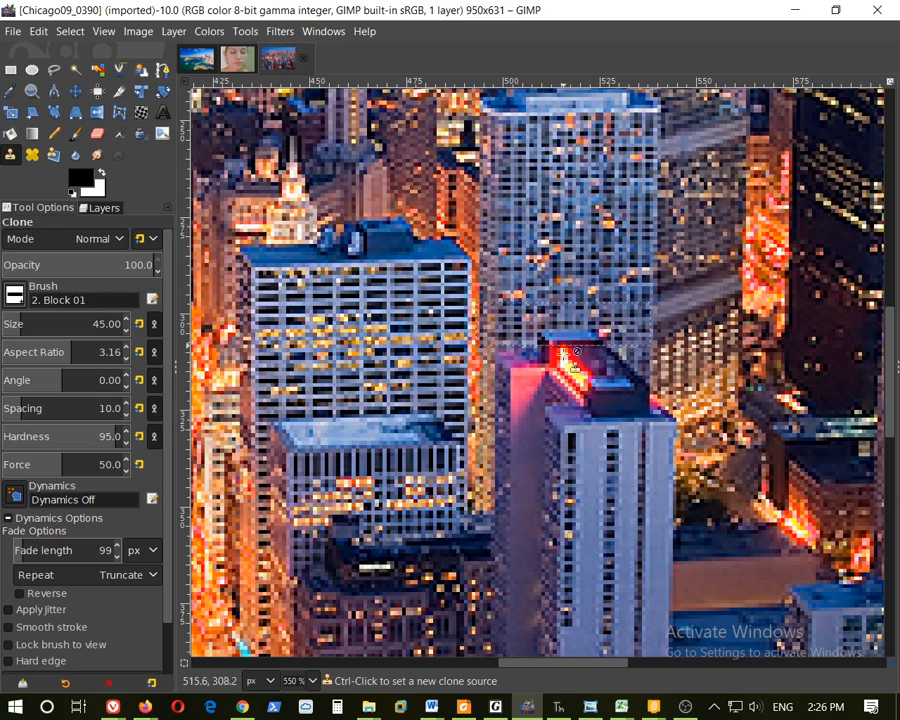
Step: Sample the blue tower's upper facade and clone it straight down over the red-lit rooftop and the upper part of the front tower
left_click(568, 194, "ctrl")
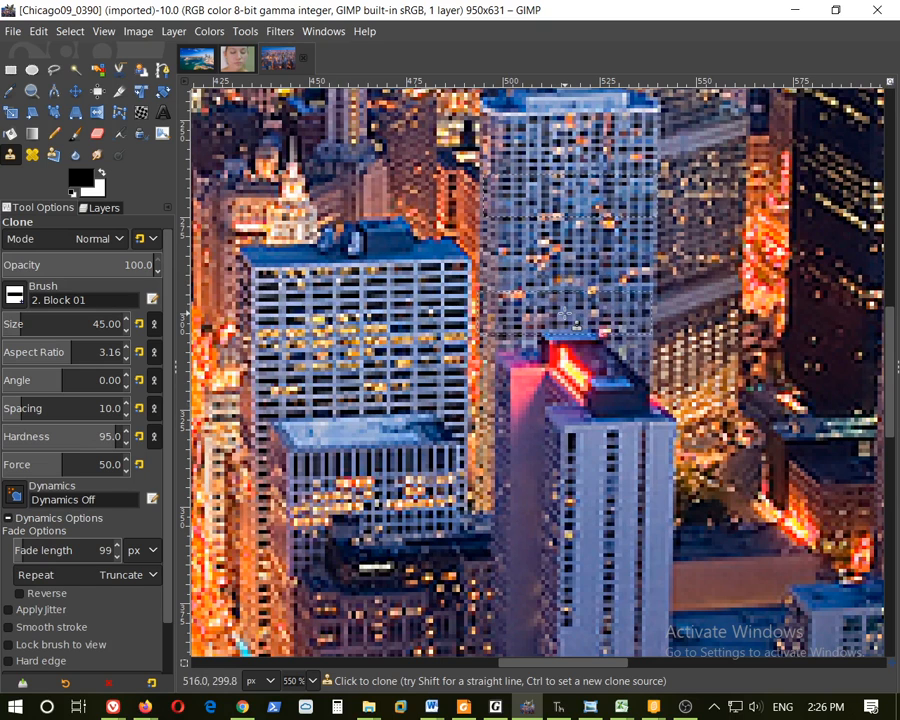
left_click_drag(565, 316, 564, 444)
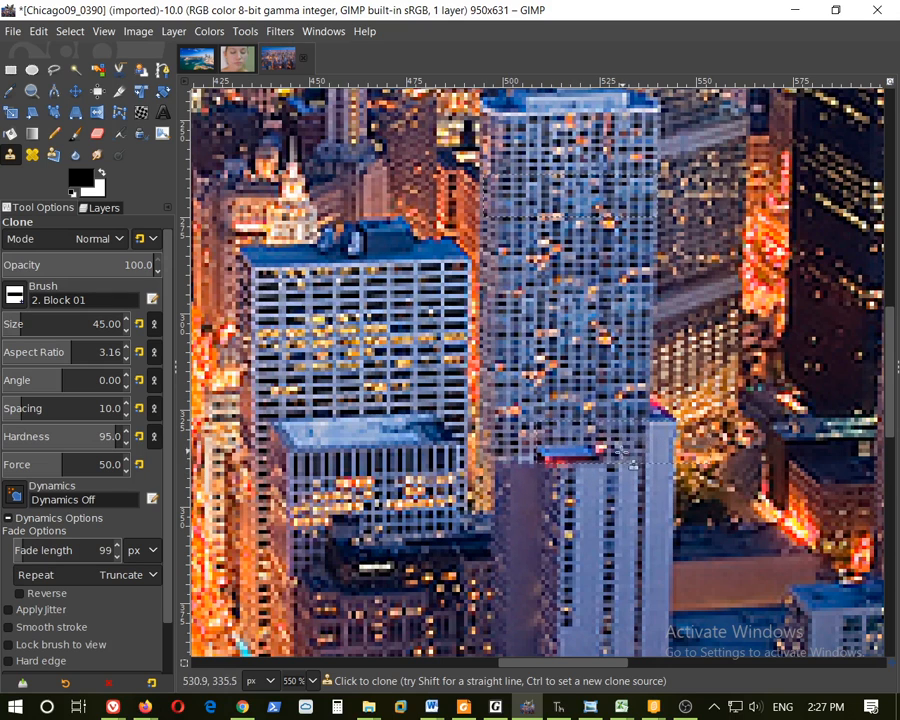
key("ctrl+z")
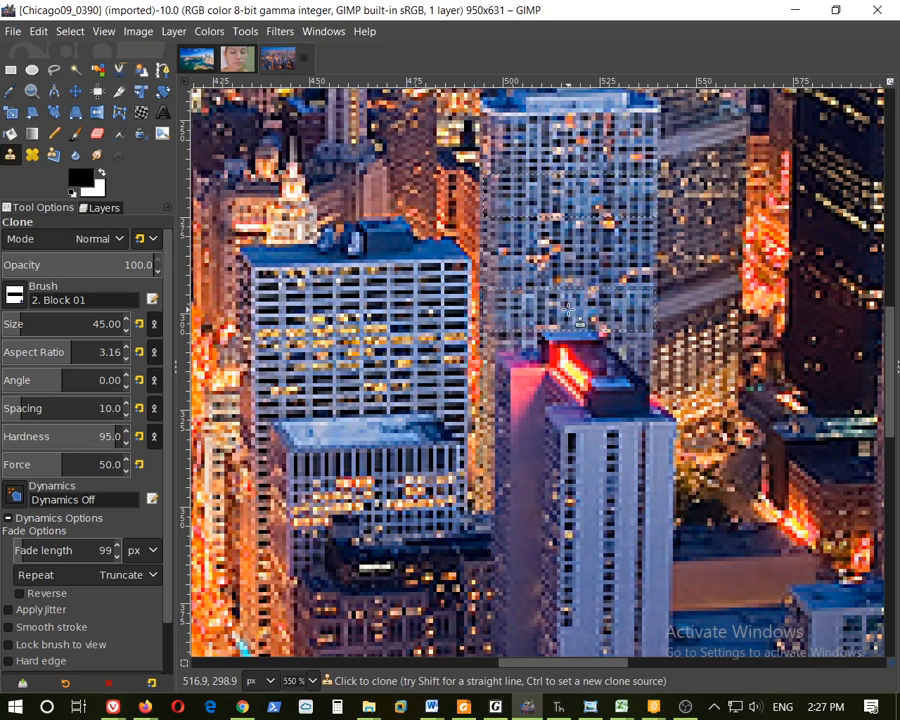
mouse_move(567, 310)
left_mouse_down()
mouse_move(571, 398)
mouse_move(563, 407)
mouse_move(572, 414)
left_mouse_up()
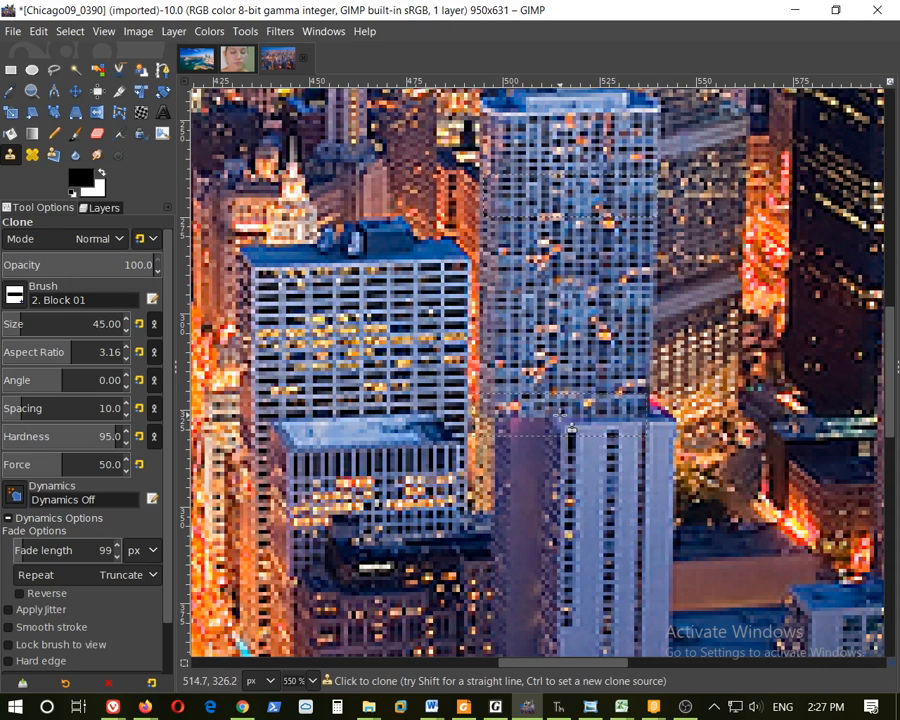
left_click_drag(571, 430, 564, 518)
mouse_move(571, 418)
left_mouse_down()
mouse_move(564, 548)
mouse_move(557, 541)
left_mouse_up()
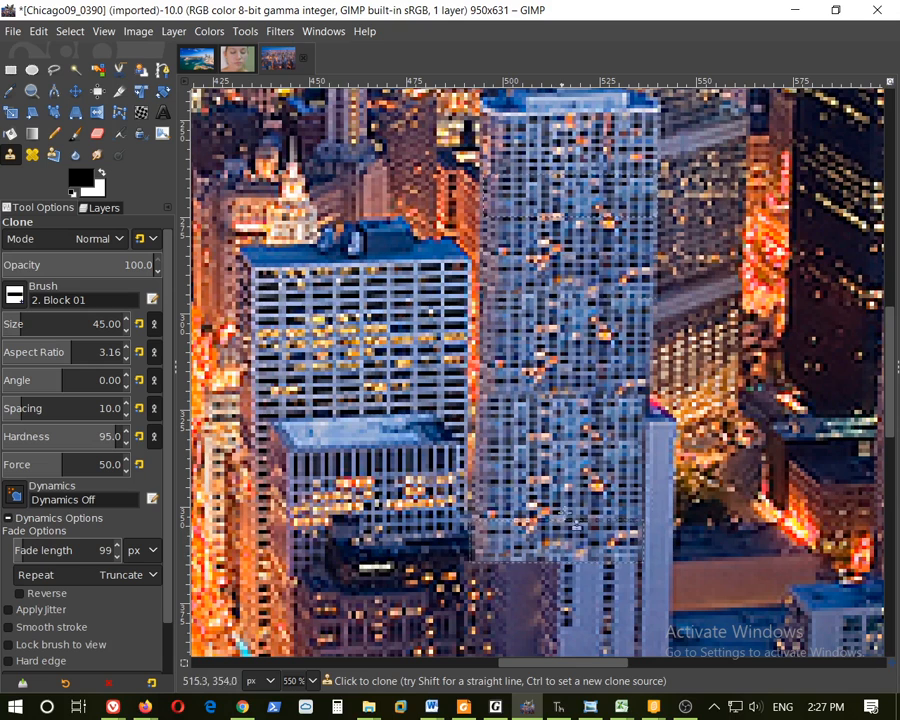
left_click_drag(566, 469, 563, 486)
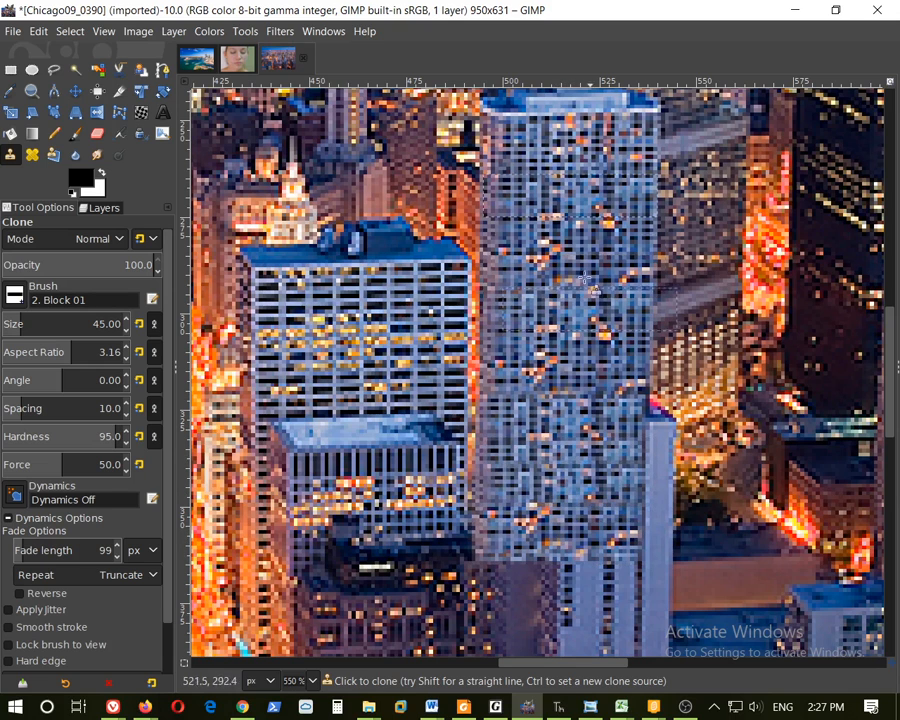
Step: Try a long freehand clone stroke across the neighbouring buildings and the lit street
mouse_move(768, 248)
left_mouse_down()
mouse_move(806, 402)
mouse_move(823, 308)
mouse_move(797, 186)
mouse_move(708, 100)
mouse_move(407, 276)
mouse_move(369, 356)
left_mouse_up()
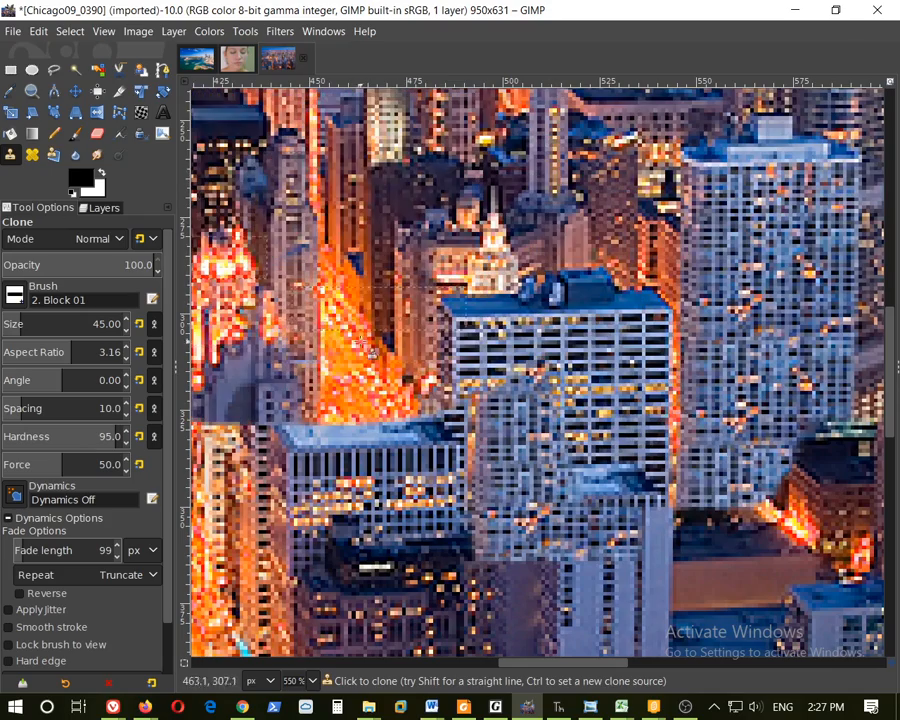
scroll(478, 285, "down", 2)
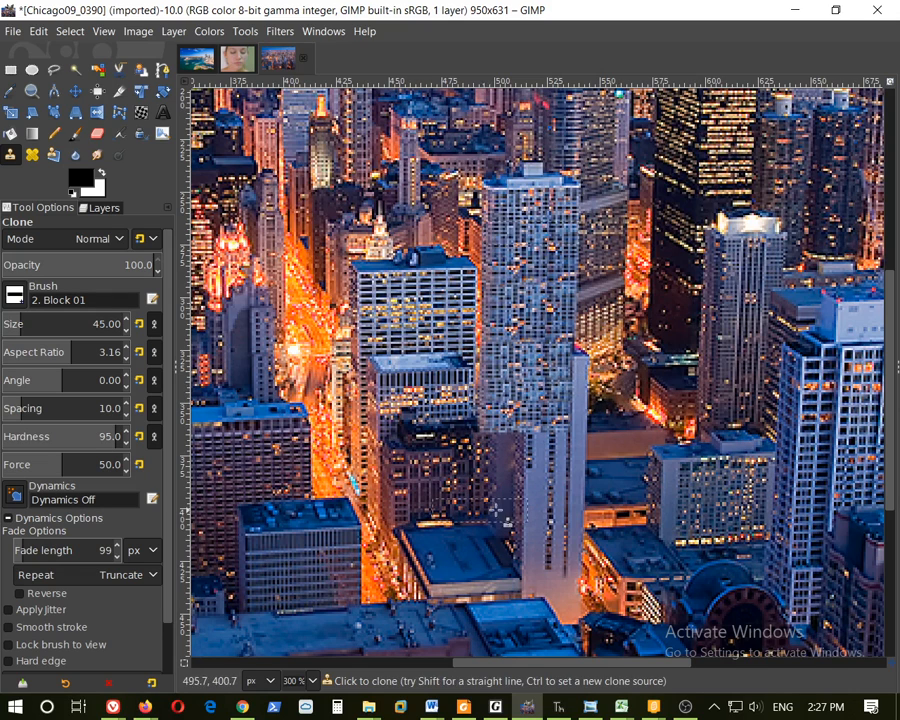
Step: Select the dark lit-window building beside the front tower with a rectangle about 47 × 51 px
scroll(508, 474, "up", 2)
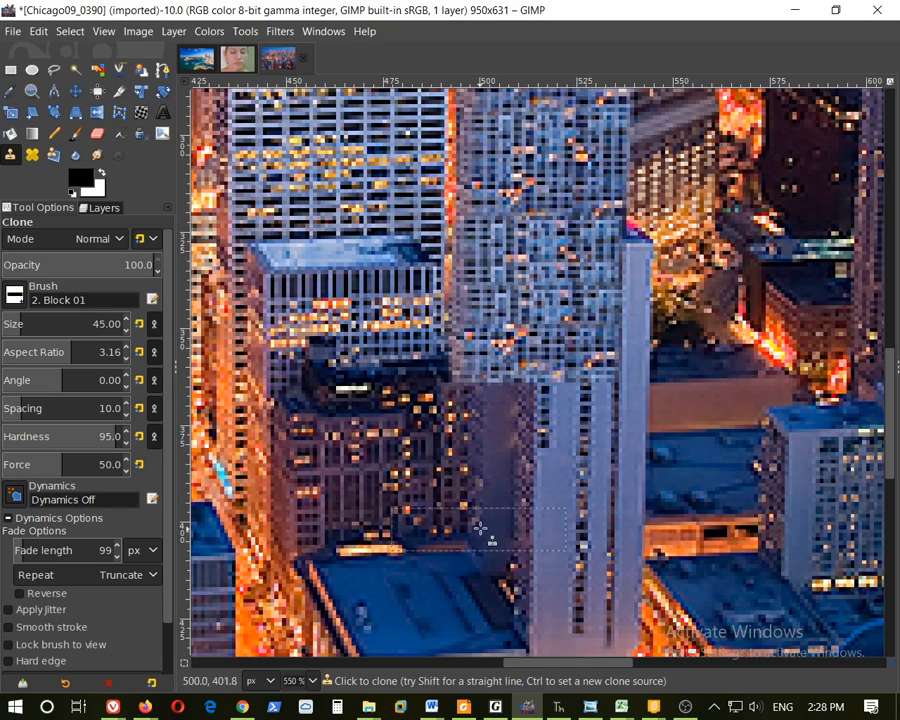
left_click(11, 70)
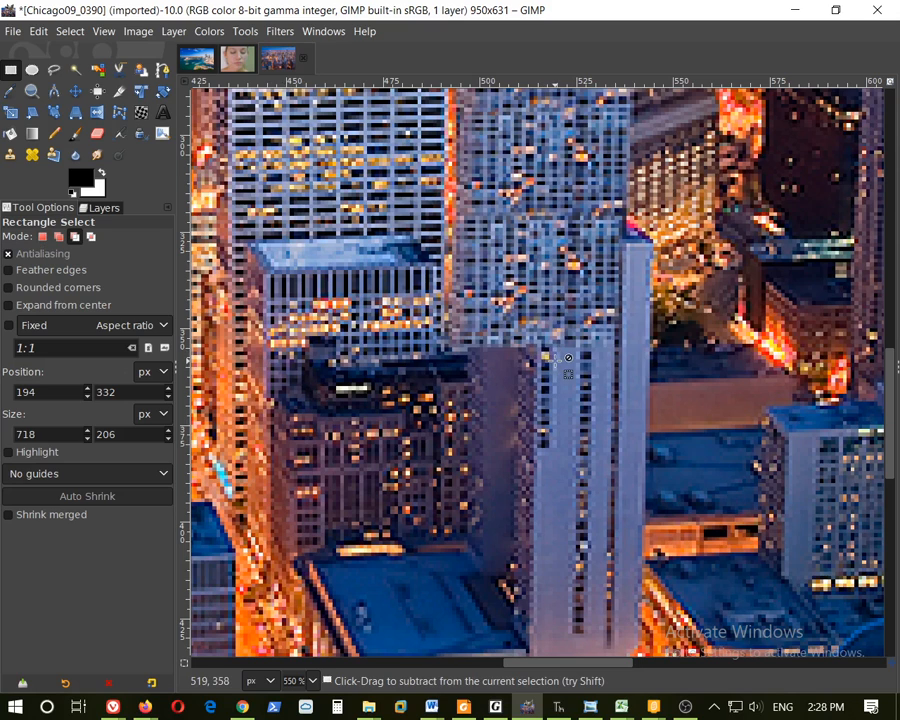
key("ctrl+z")
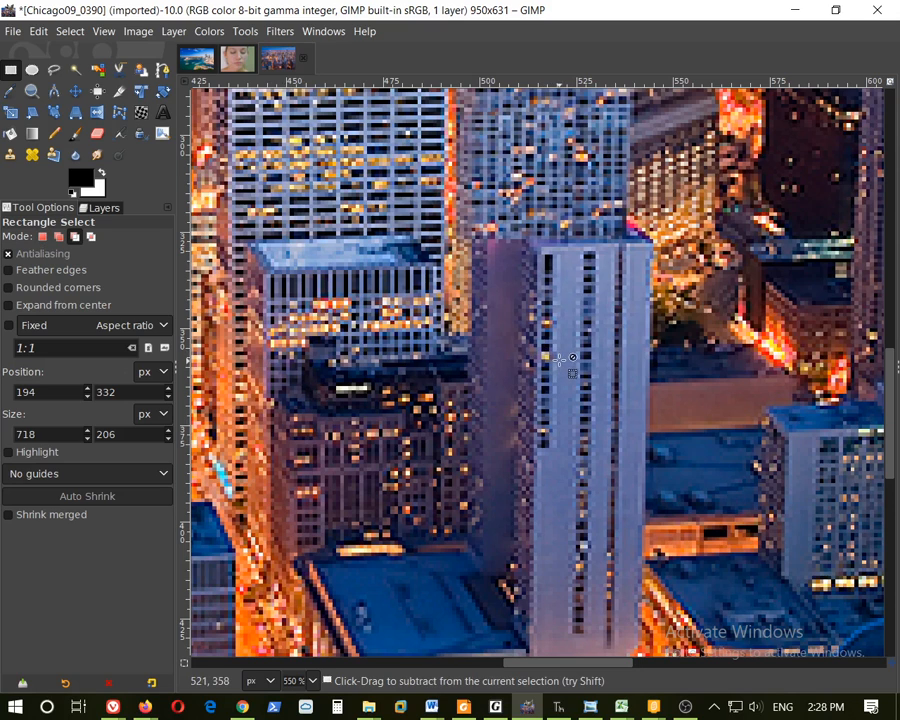
key("ctrl+y")
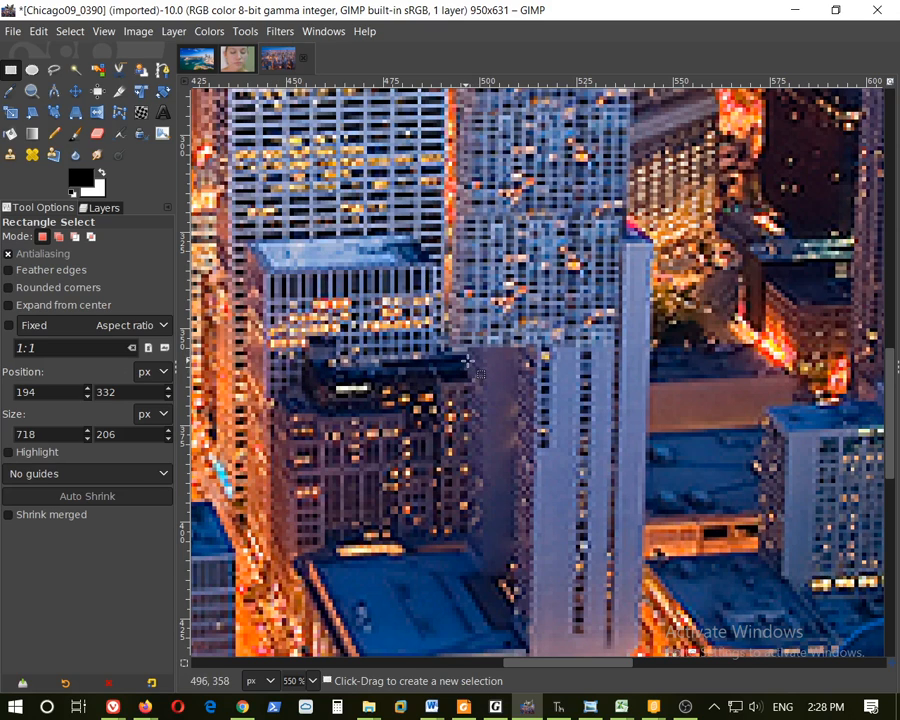
left_click_drag(469, 362, 286, 544)
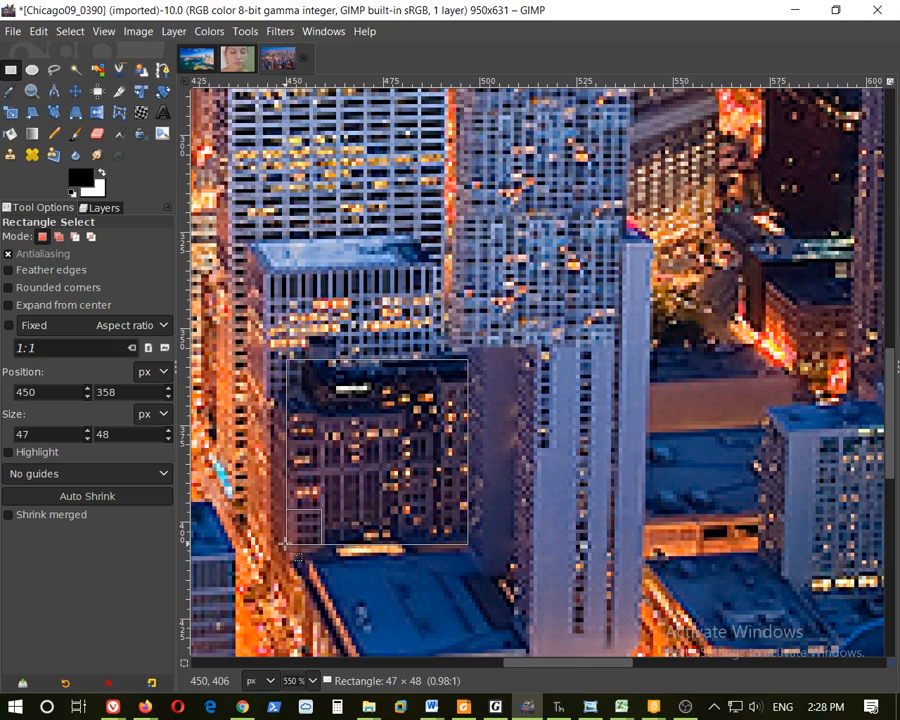
left_click_drag(286, 544, 286, 544)
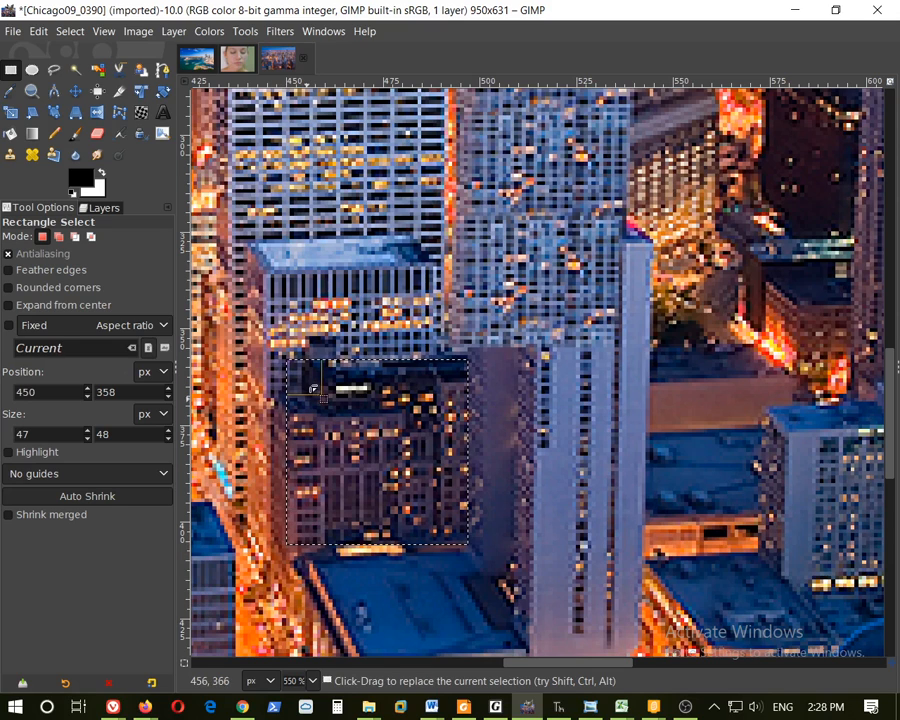
mouse_move(303, 377)
left_mouse_down()
mouse_move(303, 364)
mouse_move(307, 370)
left_mouse_up()
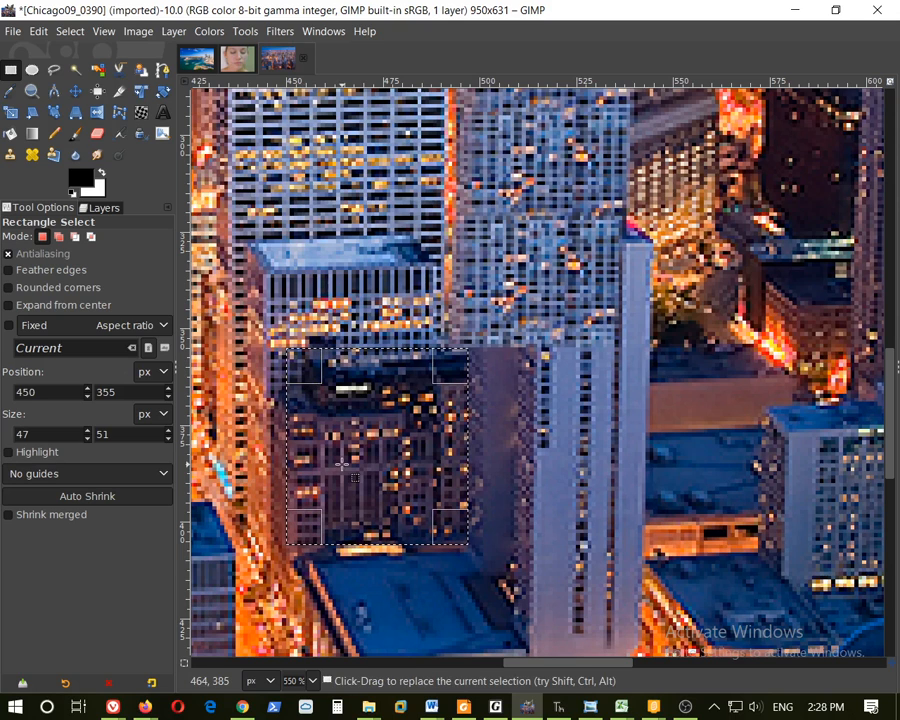
Step: Paste a copy of the selected building section over the front tower and flip the copy horizontally
left_click(38, 31)
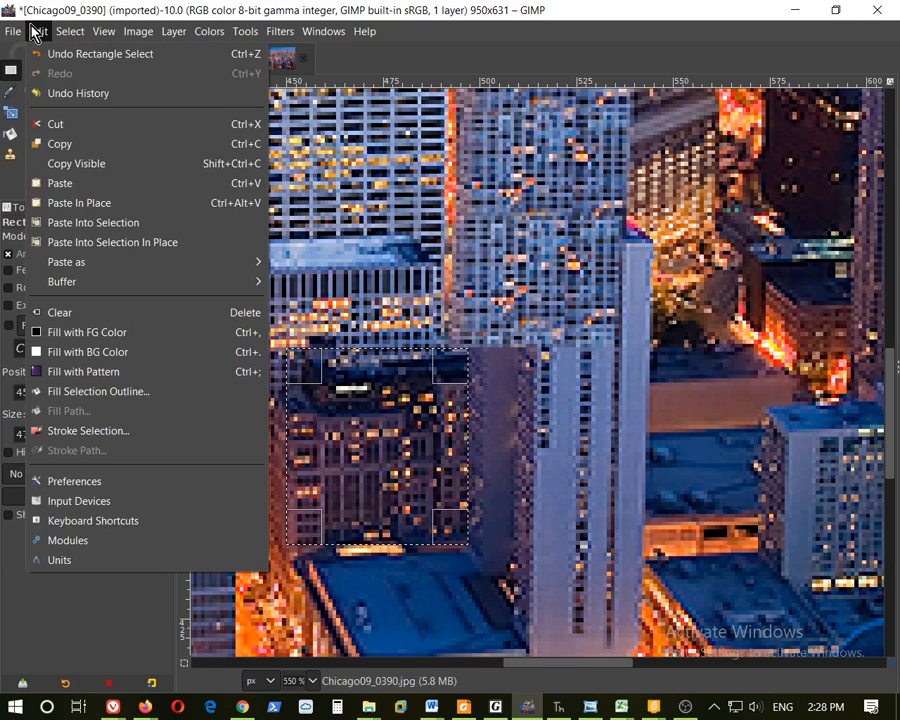
left_click(57, 144)
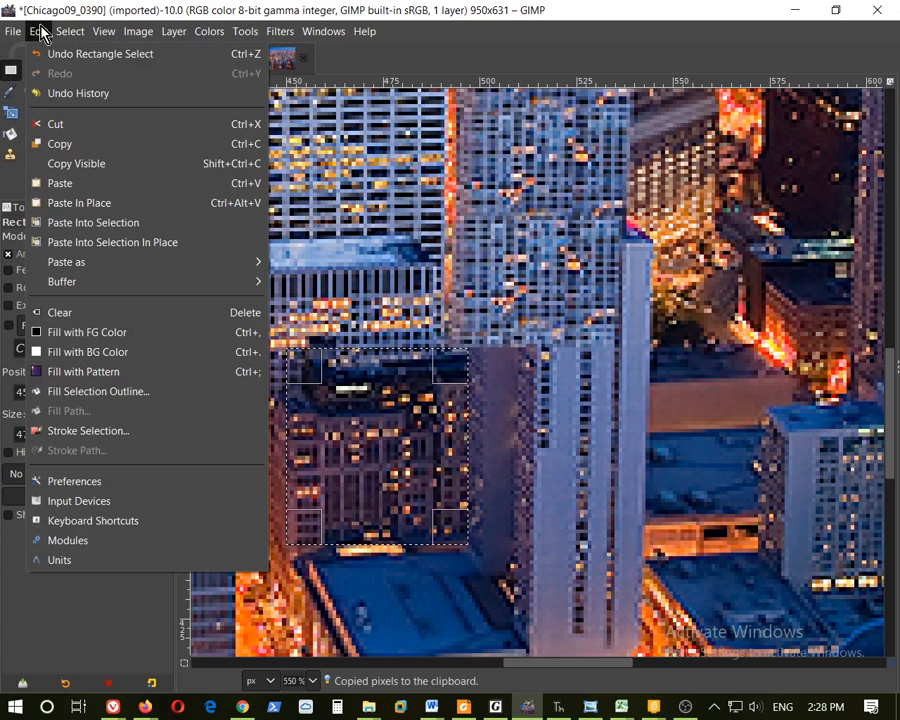
left_click(60, 183)
left_click(75, 91)
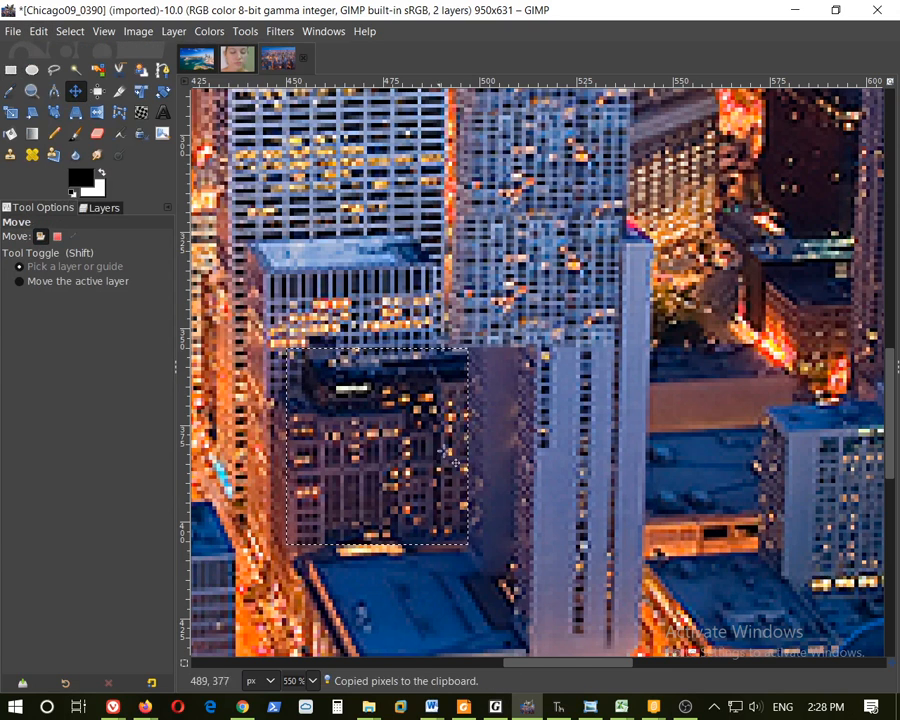
left_click_drag(394, 428, 598, 448)
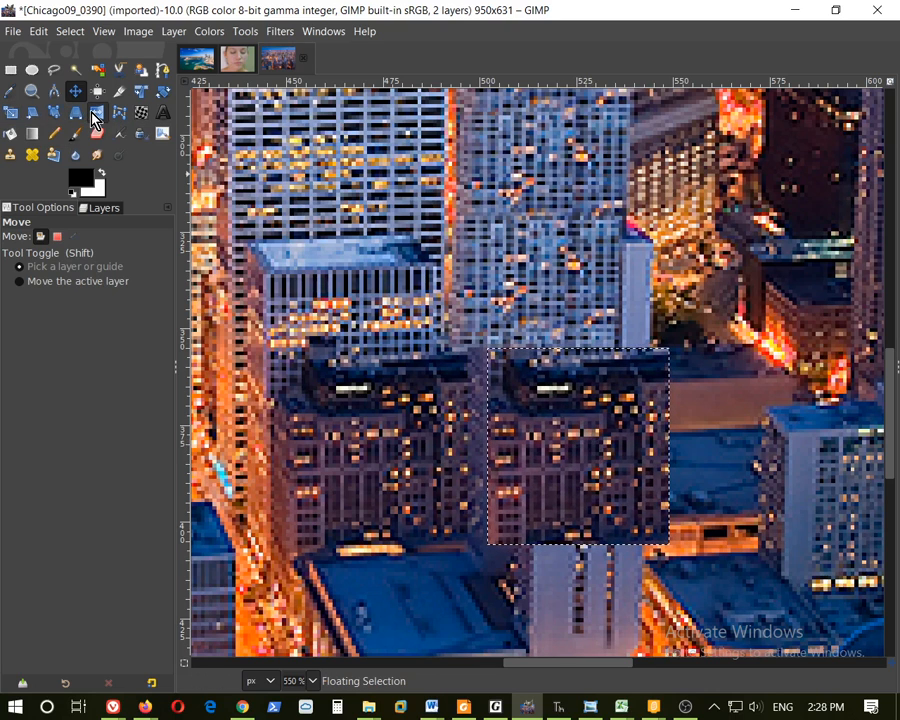
left_click(92, 113)
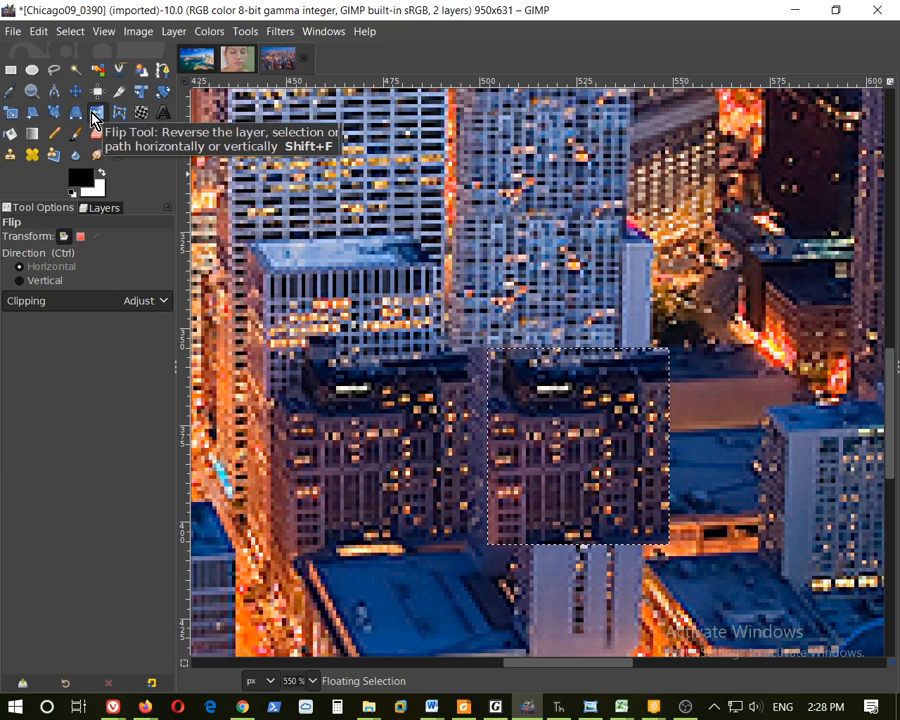
left_click(580, 455)
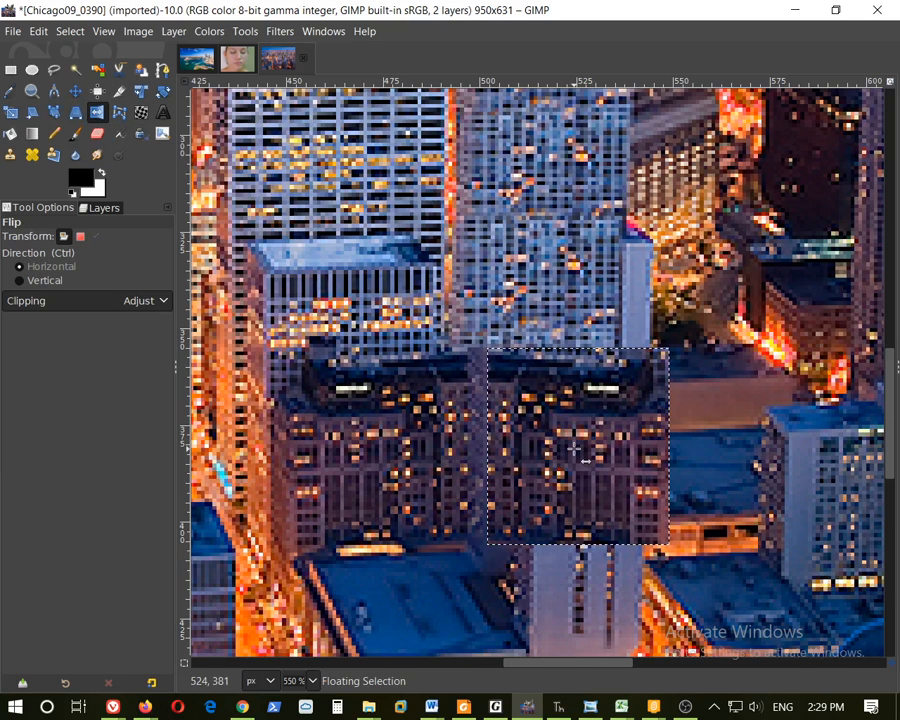
Step: Move the mirrored copy against the original building section to form one symmetrical facade, and anchor the floating selection
left_click(74, 92)
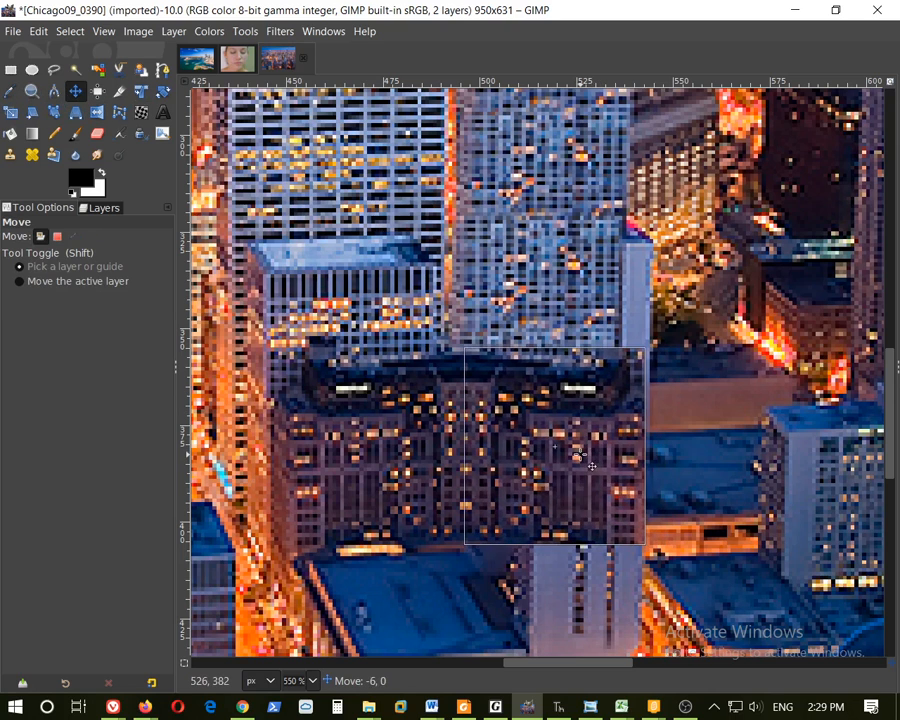
left_click_drag(583, 467, 570, 465)
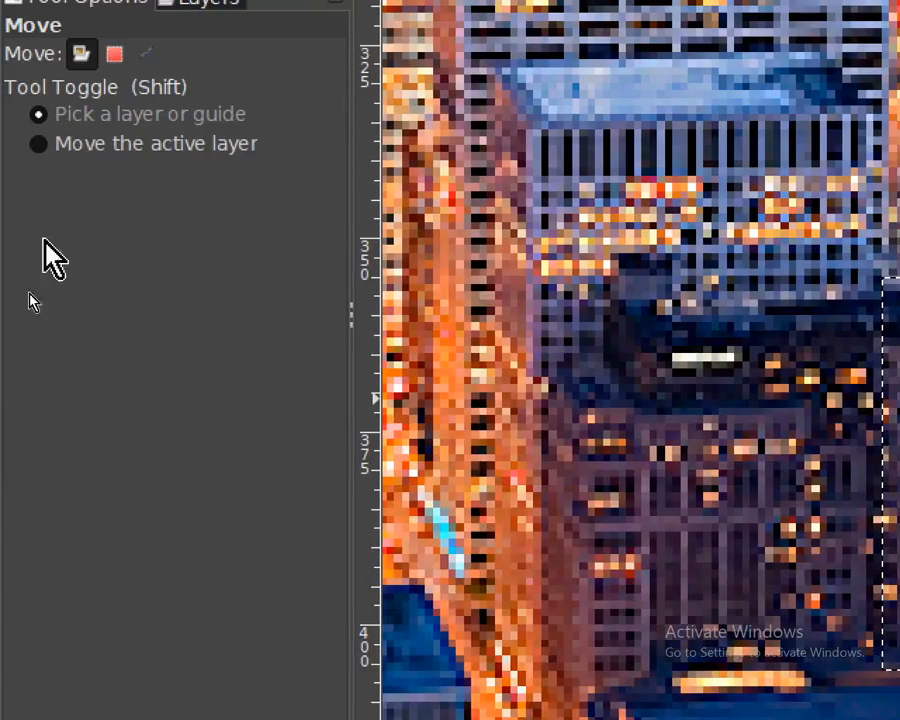
left_click(200, 188)
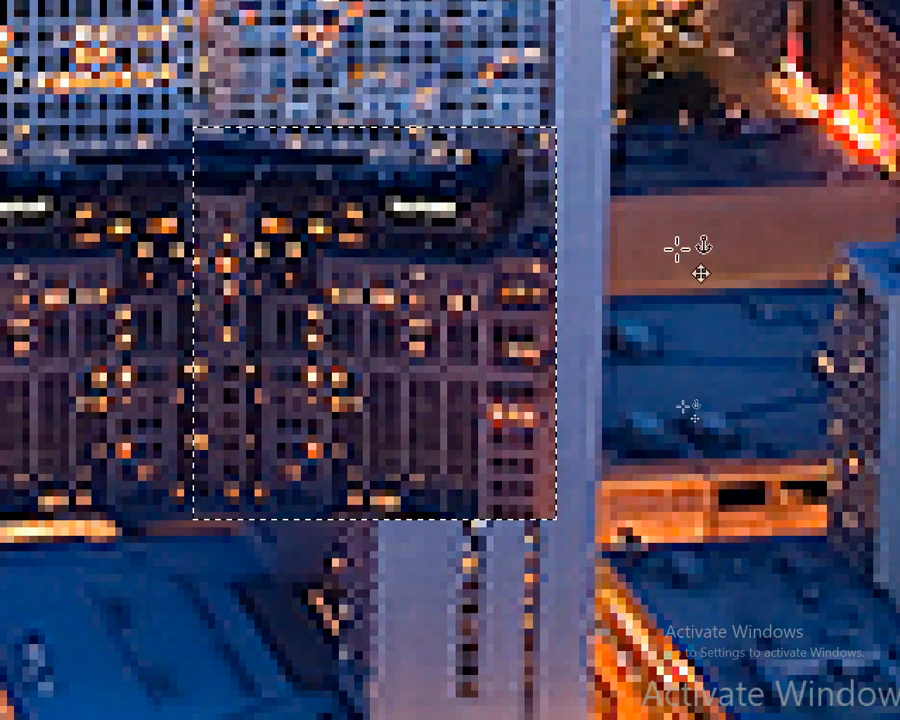
left_click(693, 221)
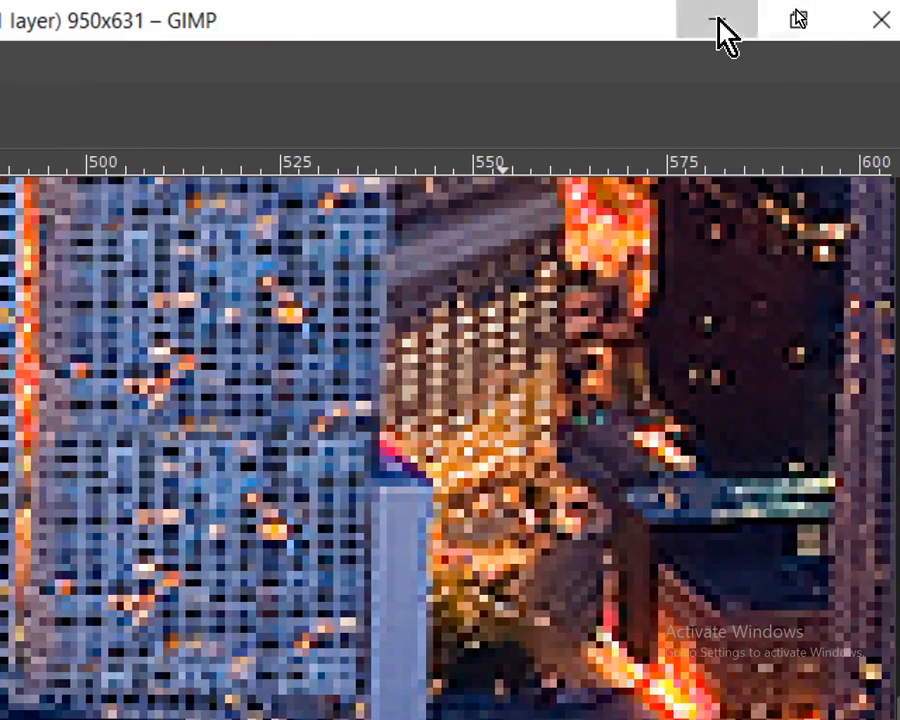
Step: Switch to Windows Photo Viewer to view Chicago09_0390.jpg, and advance to the edited version Chicago09_0390a.jpg
left_click(716, 20)
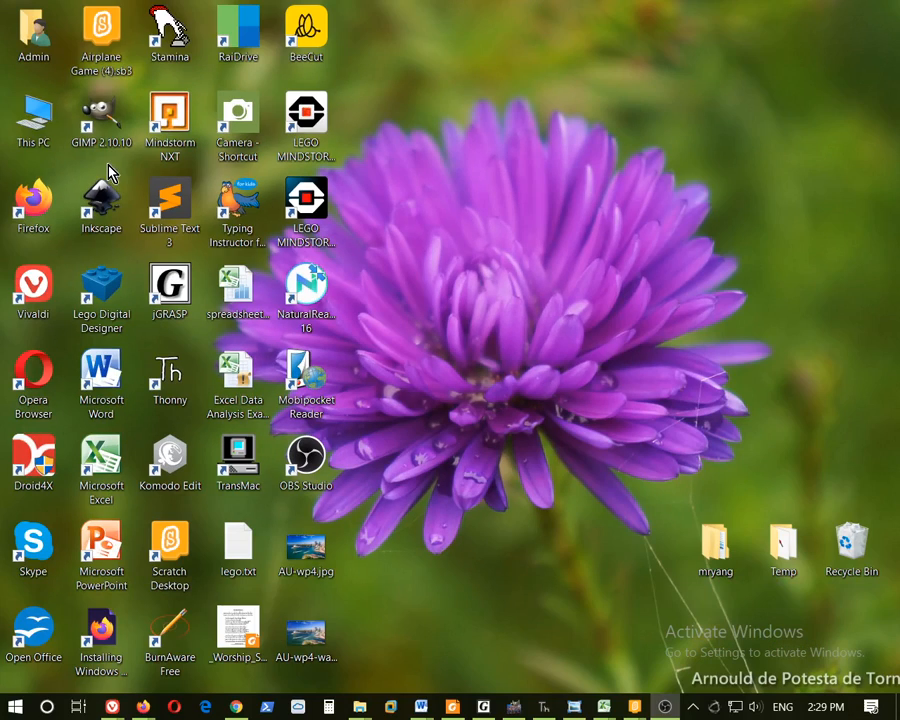
double_click(20, 118)
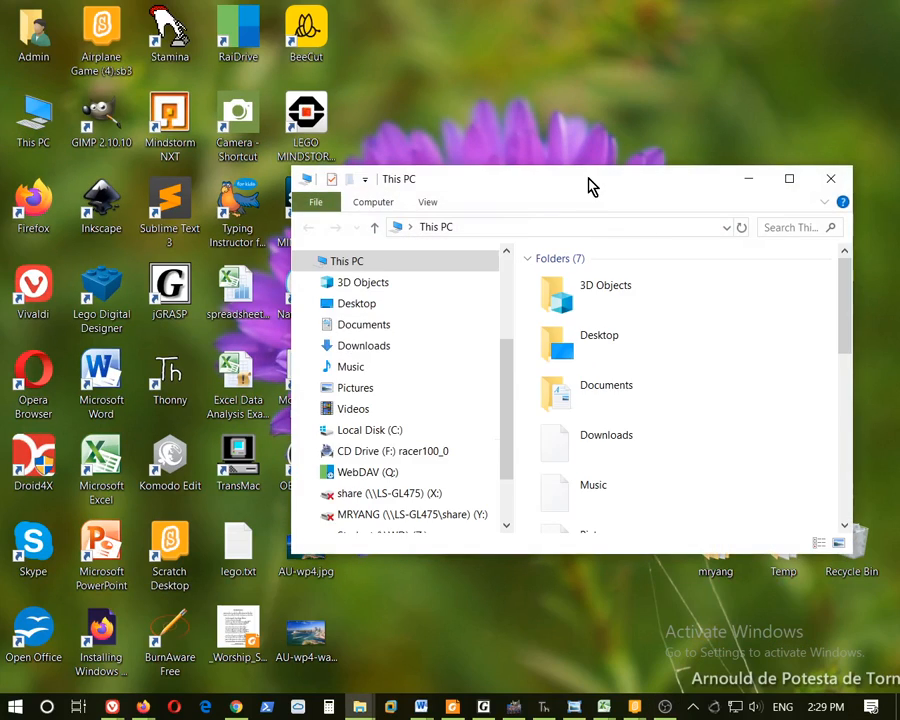
left_click(749, 179)
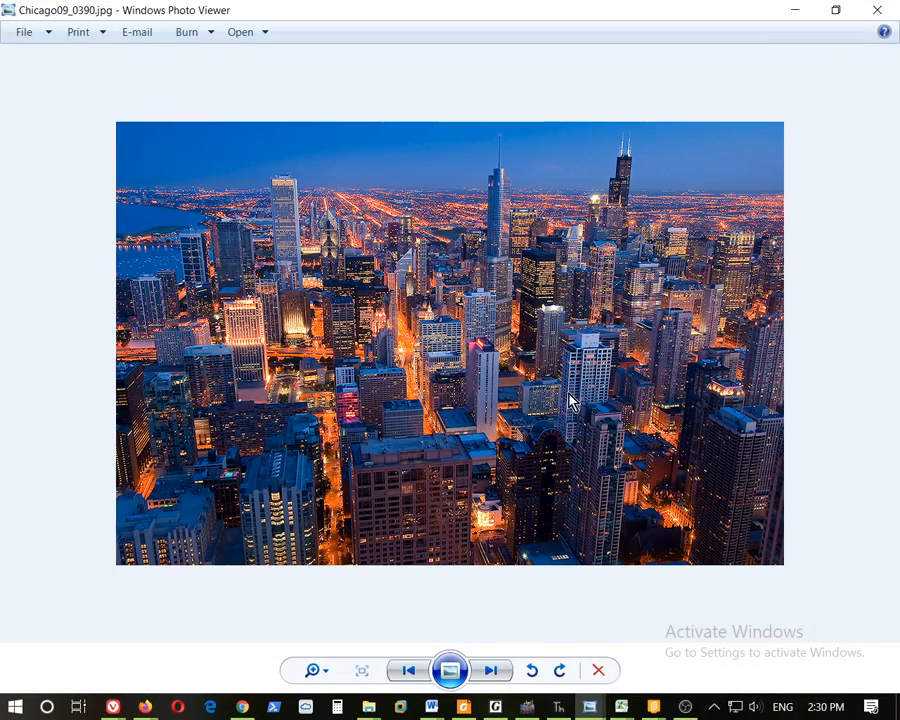
scroll(400, 282, "up", 2)
left_click(496, 670)
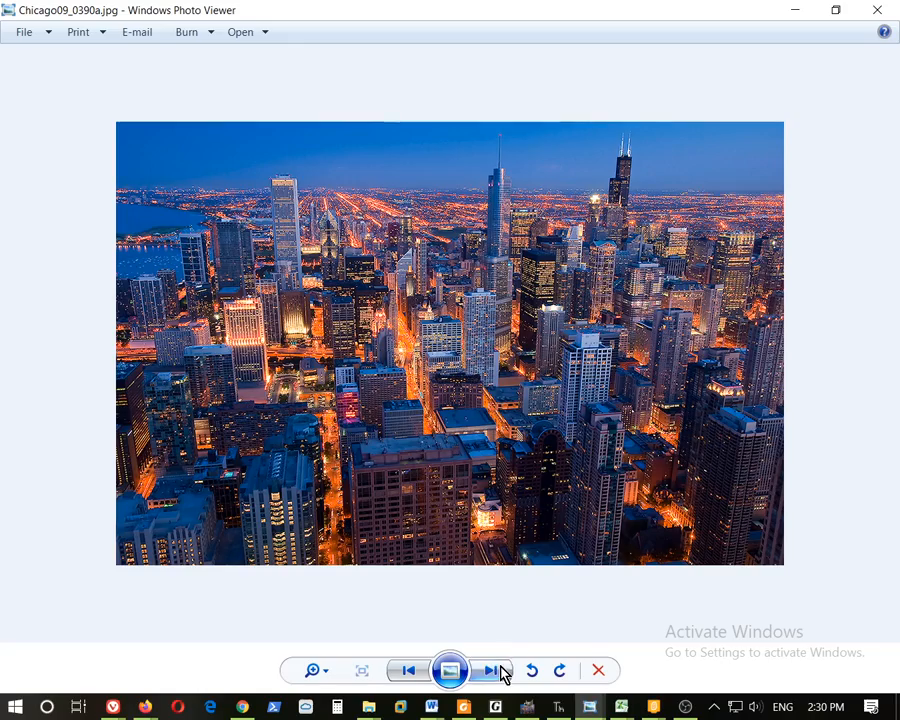
Step: Examine the extended blue tower, the mirrored building and the surrounding rooftops and street in Chicago09_0390a.jpg
scroll(490, 358, "up", 4)
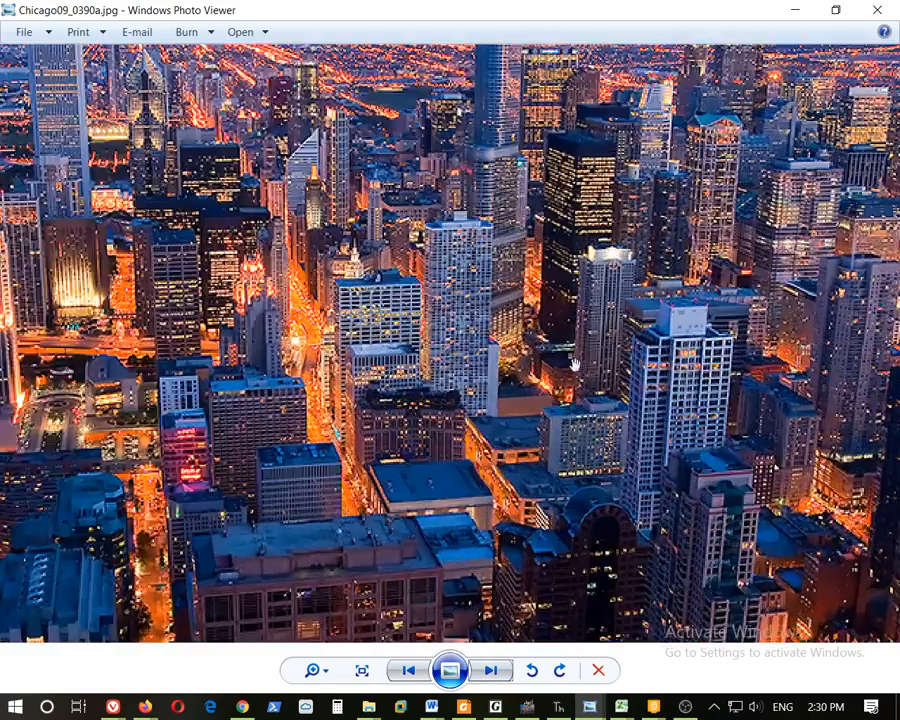
scroll(415, 355, "up", 3)
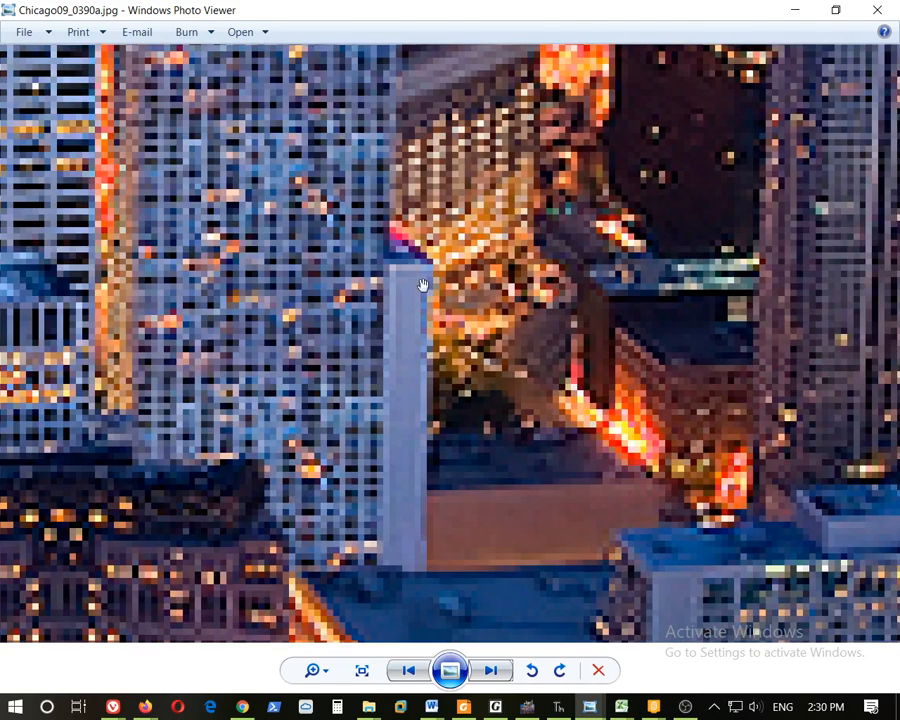
scroll(418, 387, "down", 1)
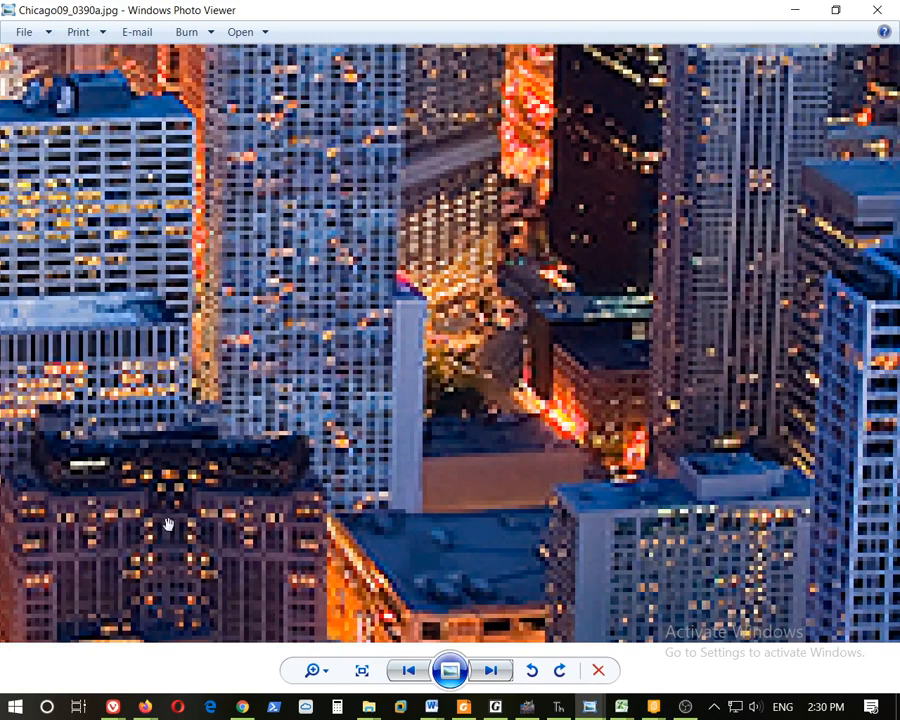
scroll(151, 532, "down", 1)
scroll(180, 608, "down", 1)
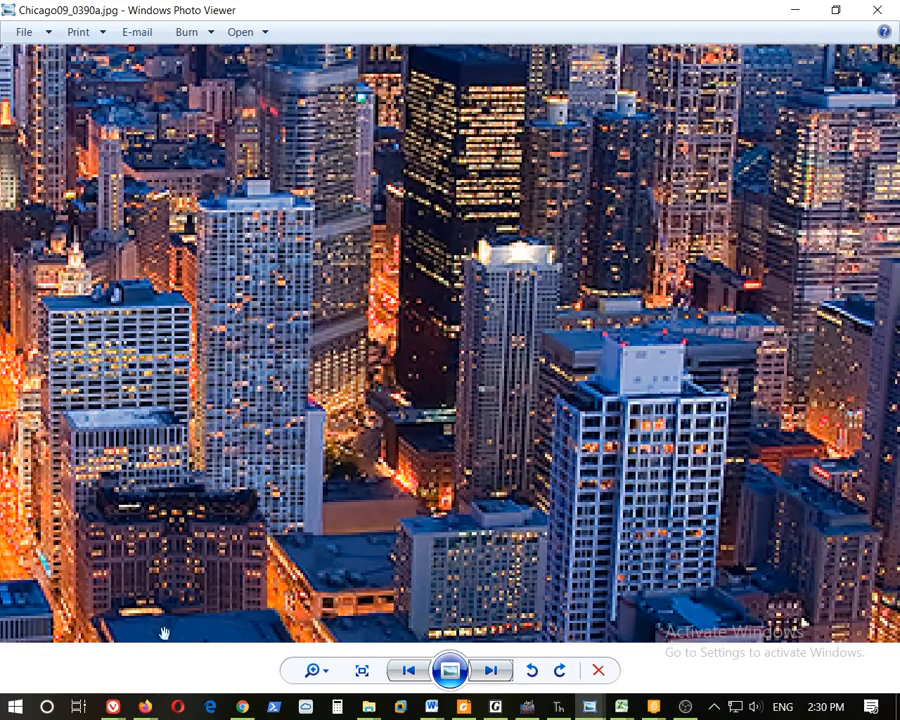
scroll(184, 581, "up", 5)
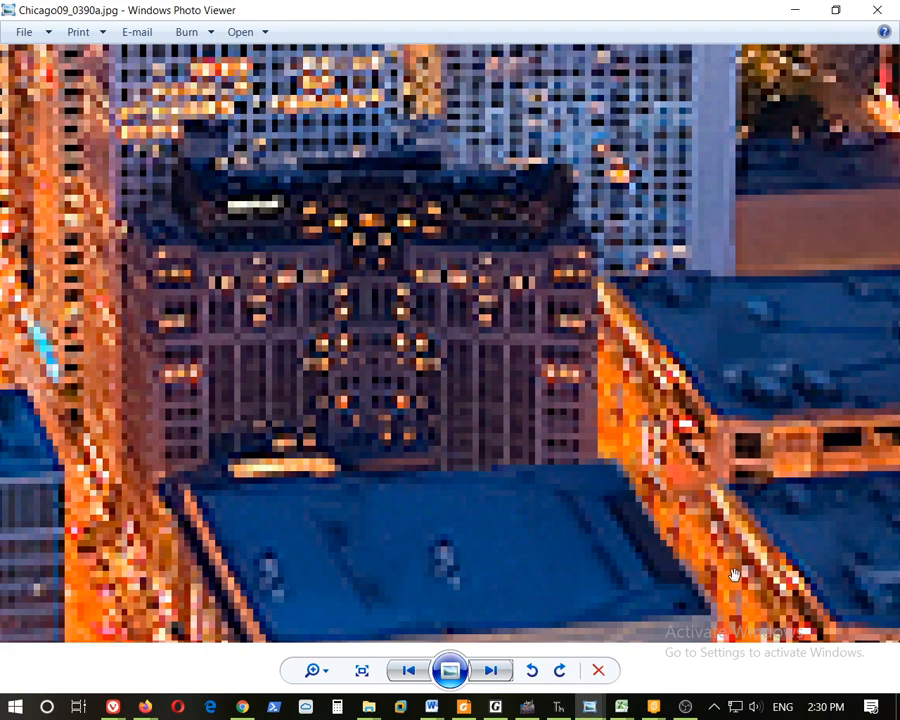
Step: Return to GIMP and inspect the leftover base and upper edge of the front tower around the mirrored building
left_click(792, 14)
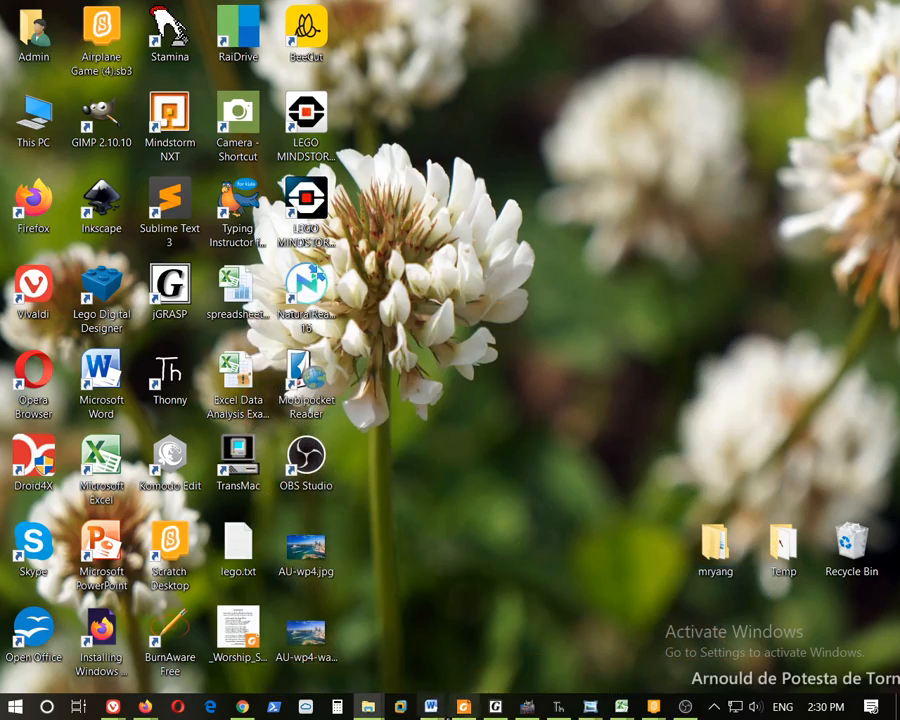
left_click(528, 712)
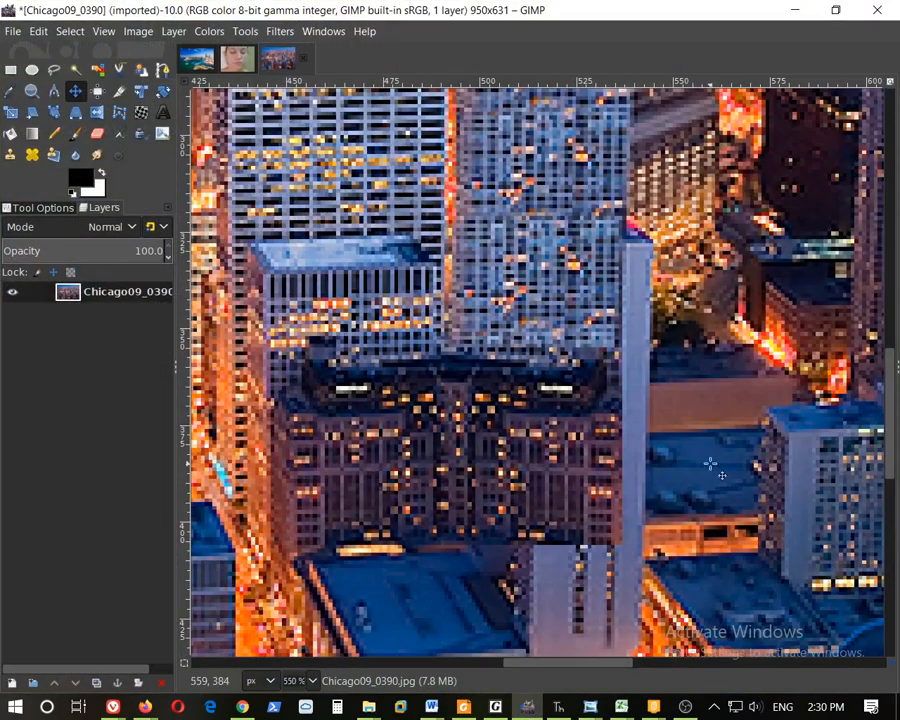
scroll(660, 515, "up", 1)
scroll(655, 560, "down", 4)
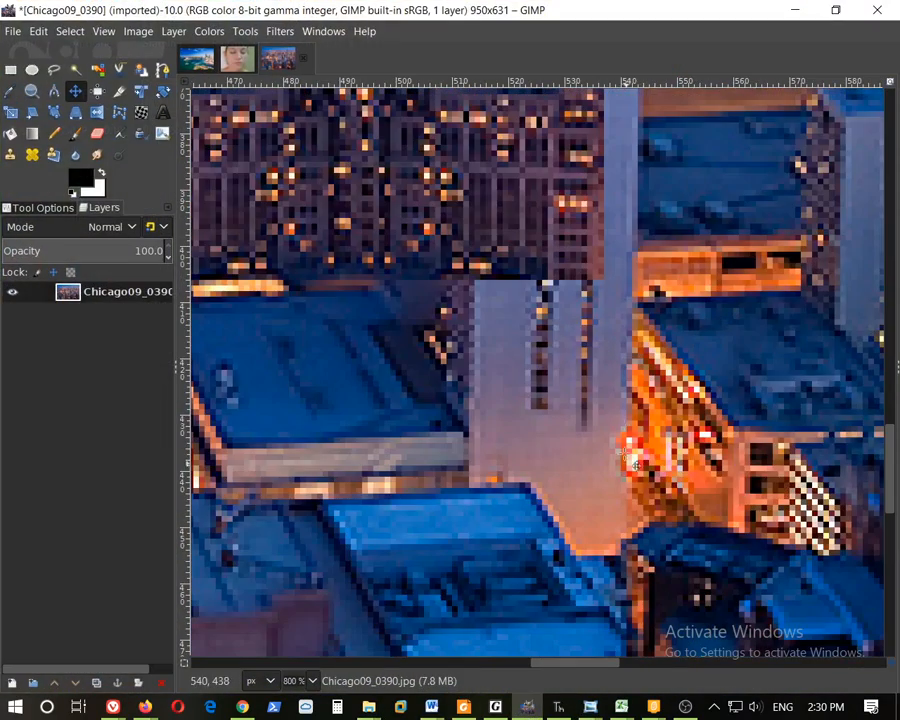
scroll(583, 351, "up", 5)
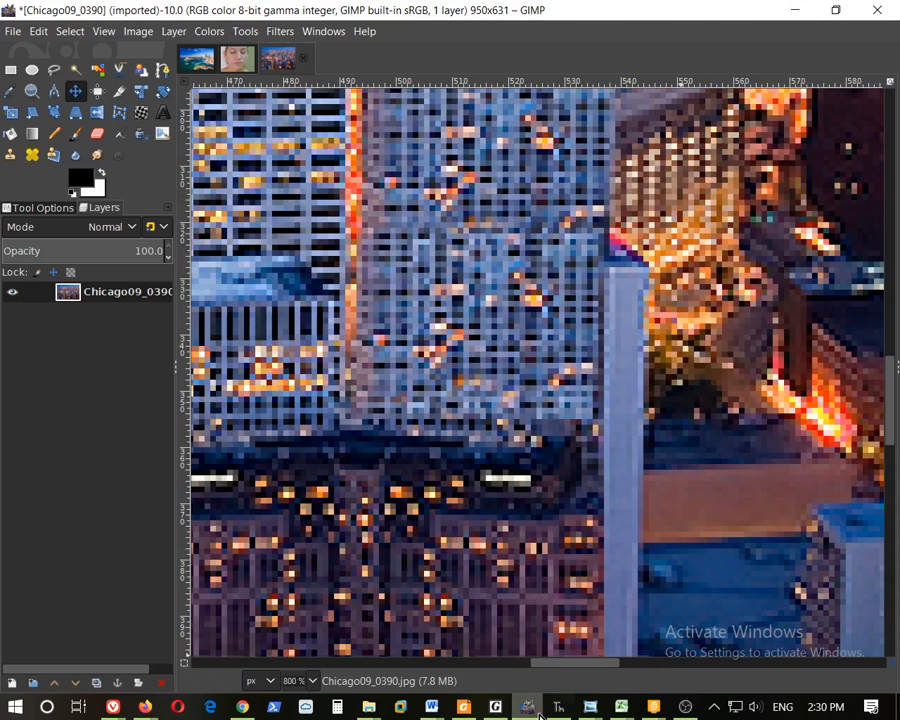
Step: Switch back to Chicago09_0390a.jpg in Windows Photo Viewer and examine the mirrored building's edges and the cloned blue tower facade up to its roof
mouse_move(593, 712)
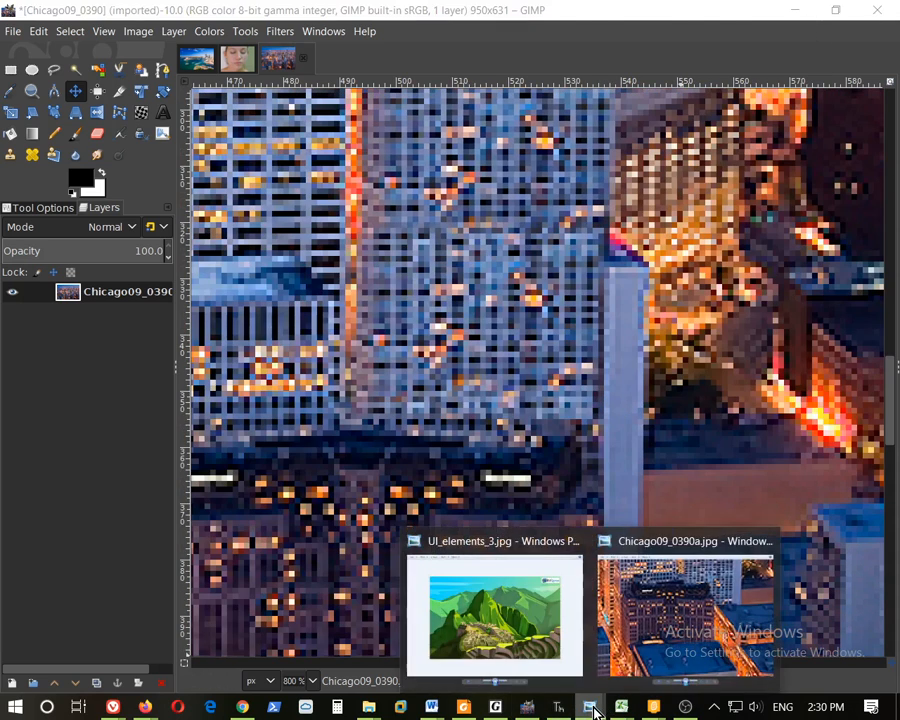
left_click(643, 629)
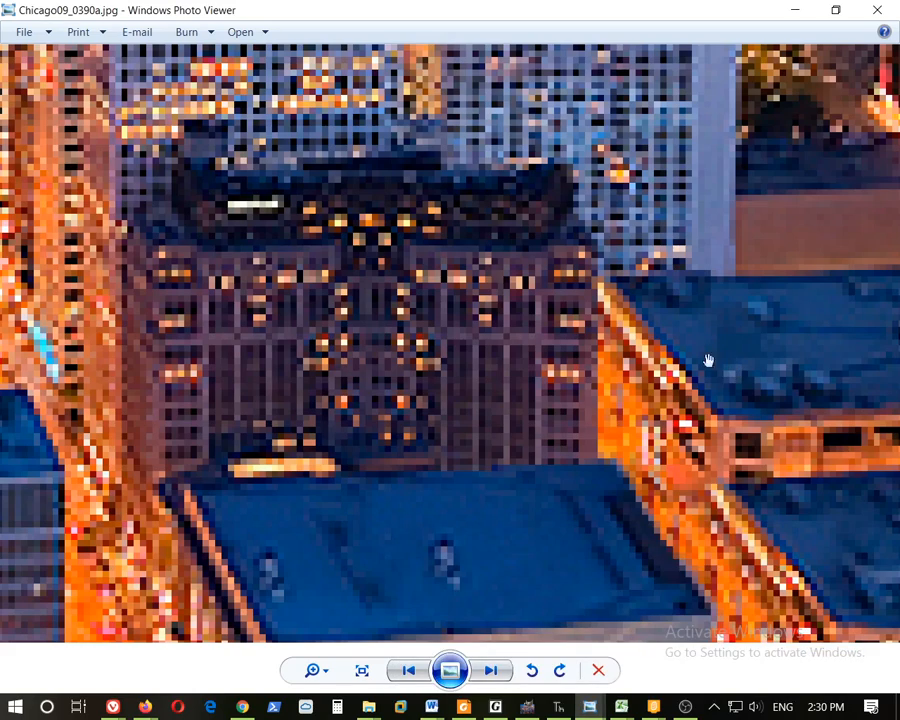
scroll(562, 302, "up", 2)
scroll(550, 260, "down", 2)
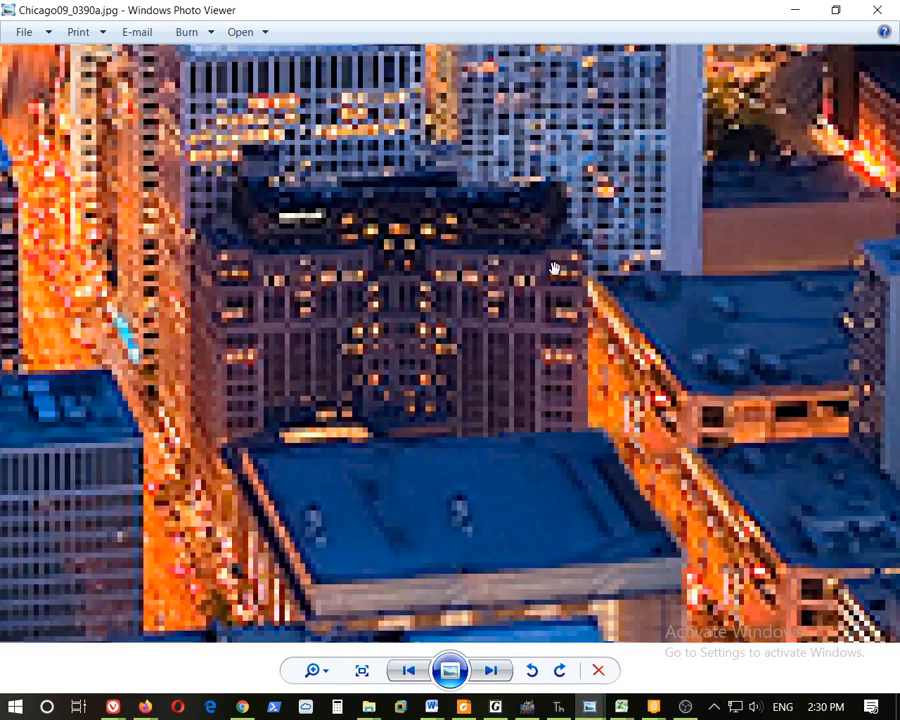
scroll(520, 266, "up", 2)
scroll(470, 265, "down", 1)
scroll(450, 257, "up", 1)
scroll(510, 210, "down", 1)
left_click_drag(556, 162, 622, 348)
left_click_drag(566, 239, 590, 411)
left_click_drag(645, 147, 585, 124)
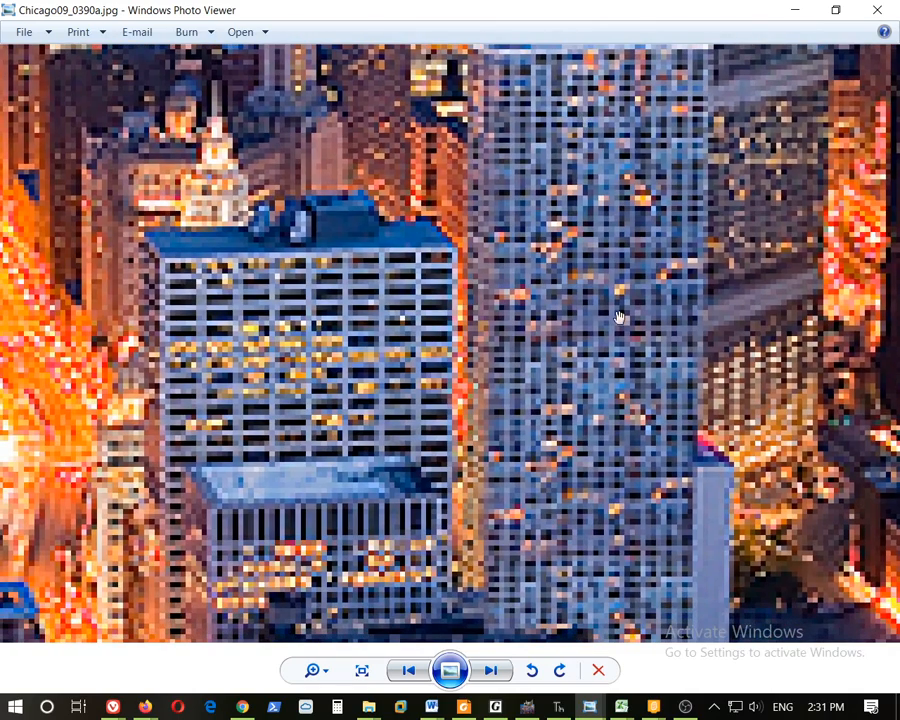
left_click_drag(636, 207, 636, 265)
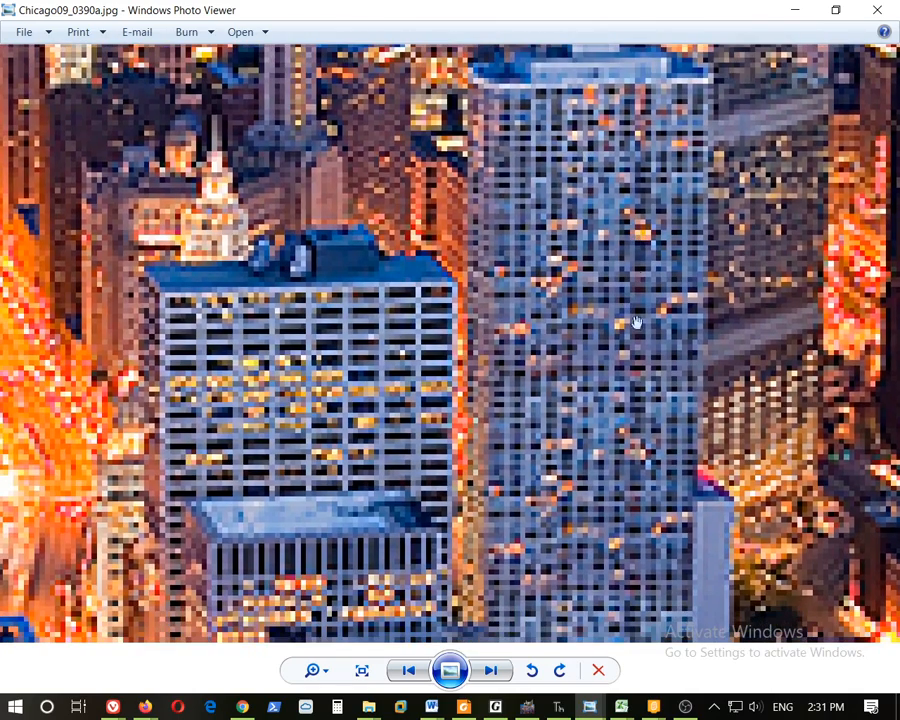
Step: Examine the lower part of the extended blue tower and its base in Chicago09_0390a.jpg, and return to GIMP
left_click_drag(659, 450, 662, 389)
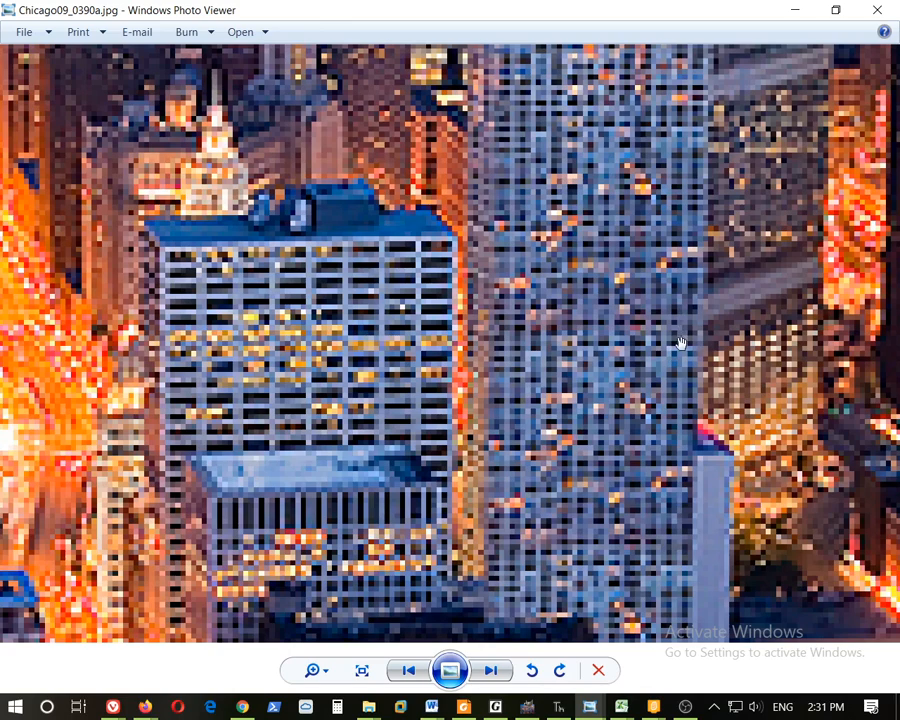
scroll(678, 340, "down", 2)
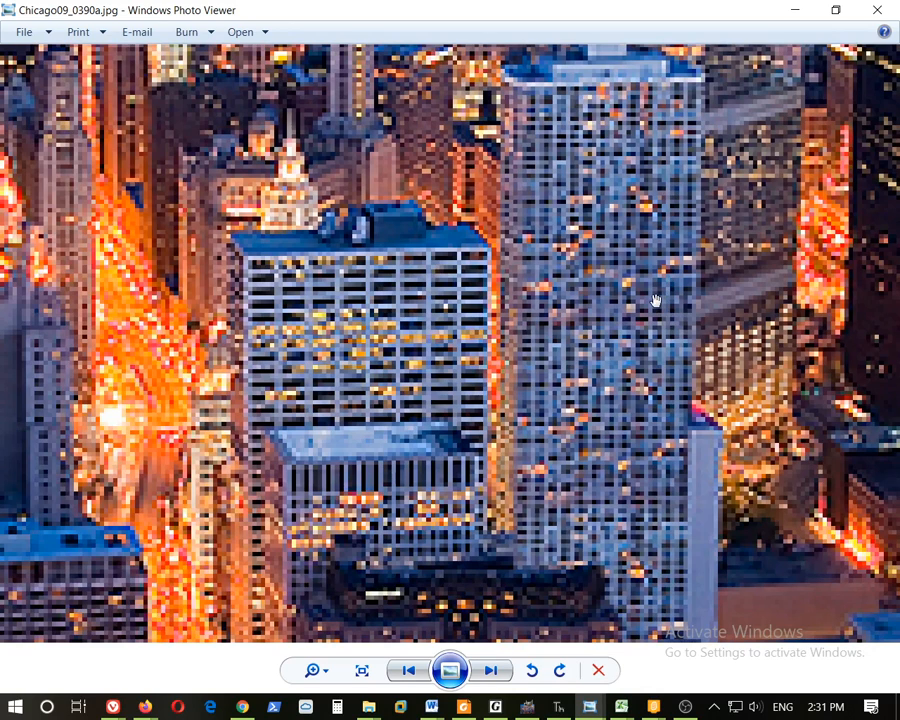
left_click(790, 12)
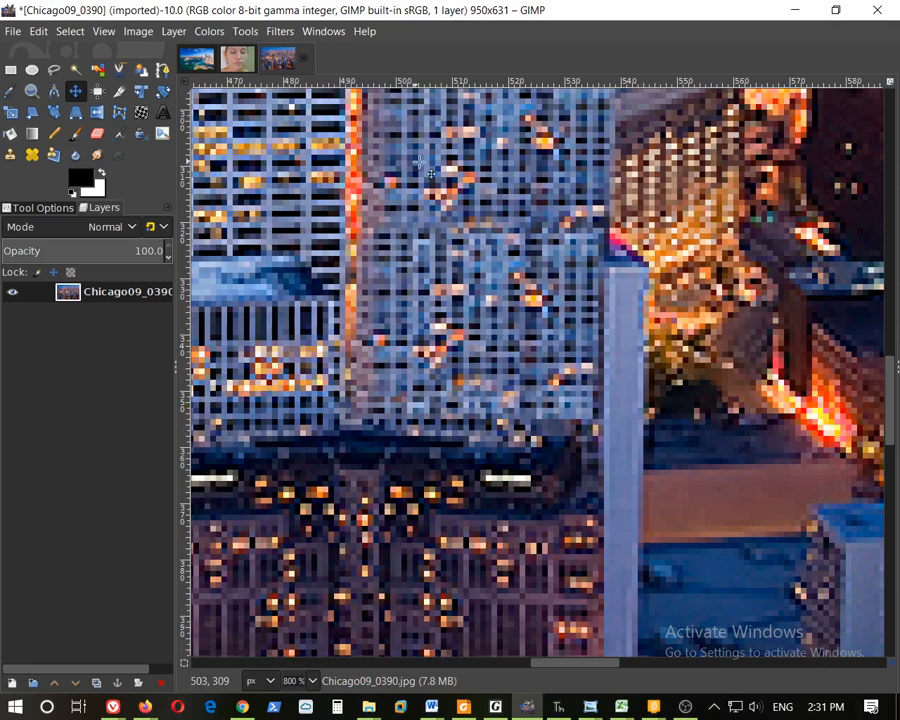
Step: Switch to the AU-wp4-watermarked harbour image and inspect the retouched sky beside the skyscraper and the water around the boat wakes
left_click(197, 60)
scroll(630, 327, "down", 4, "ctrl")
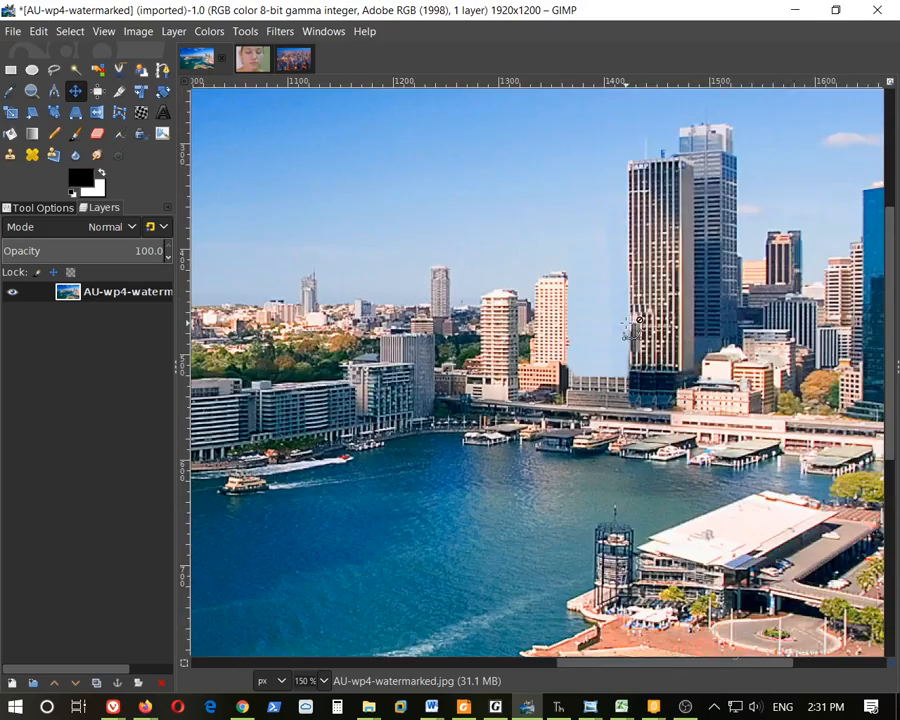
scroll(472, 508, "down", 3)
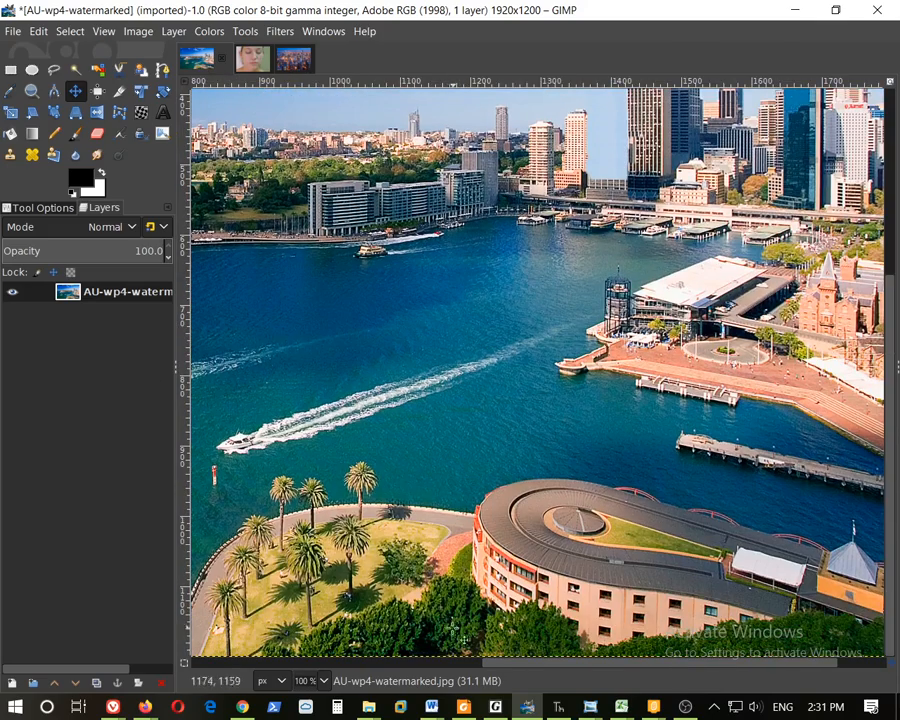
left_click_drag(526, 668, 350, 668)
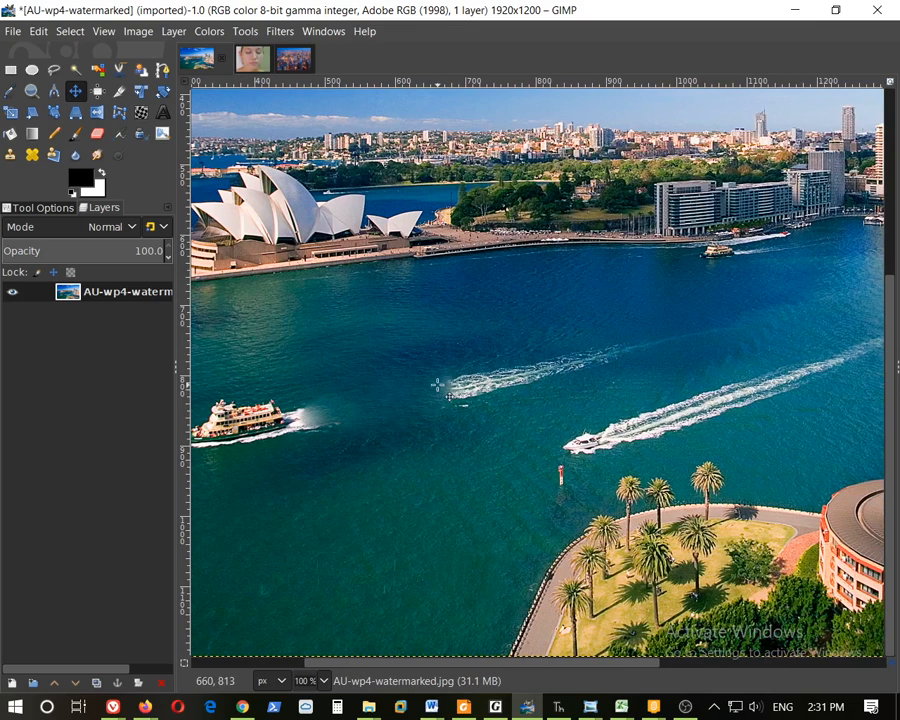
left_click_drag(630, 668, 670, 668)
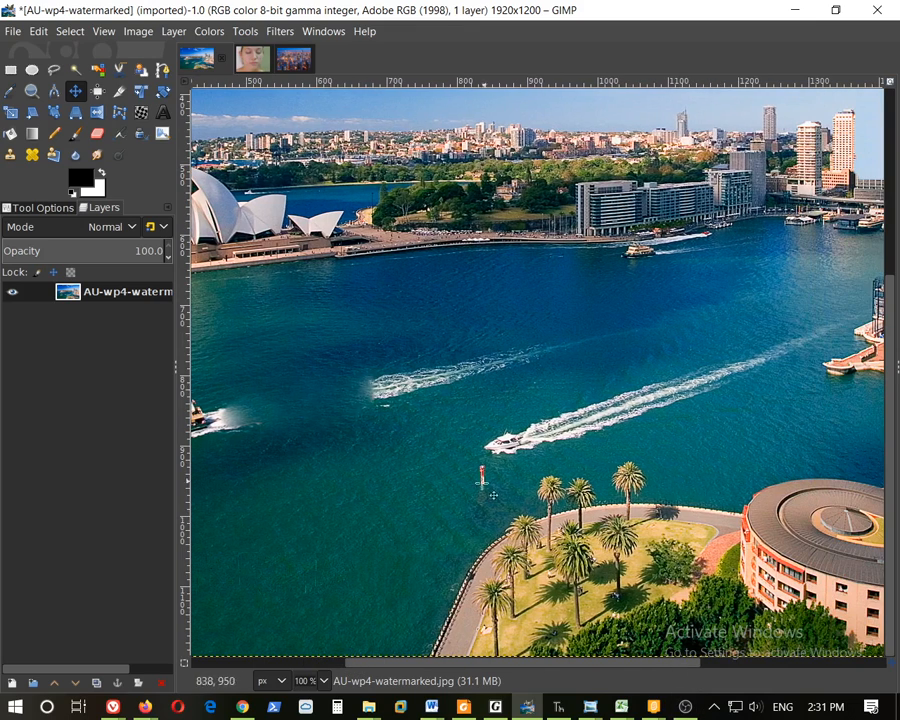
Step: Inspect the water below the red-and-white marker up close, and return to the cloned sky patch beside the skyscraper
scroll(481, 476, "up", 5)
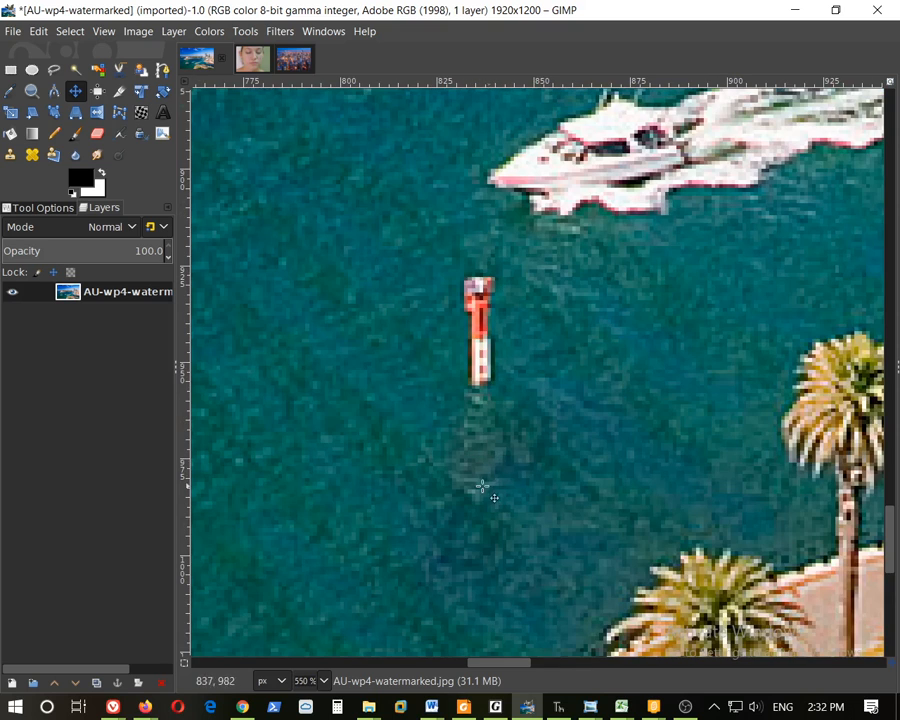
scroll(503, 486, "up", 3)
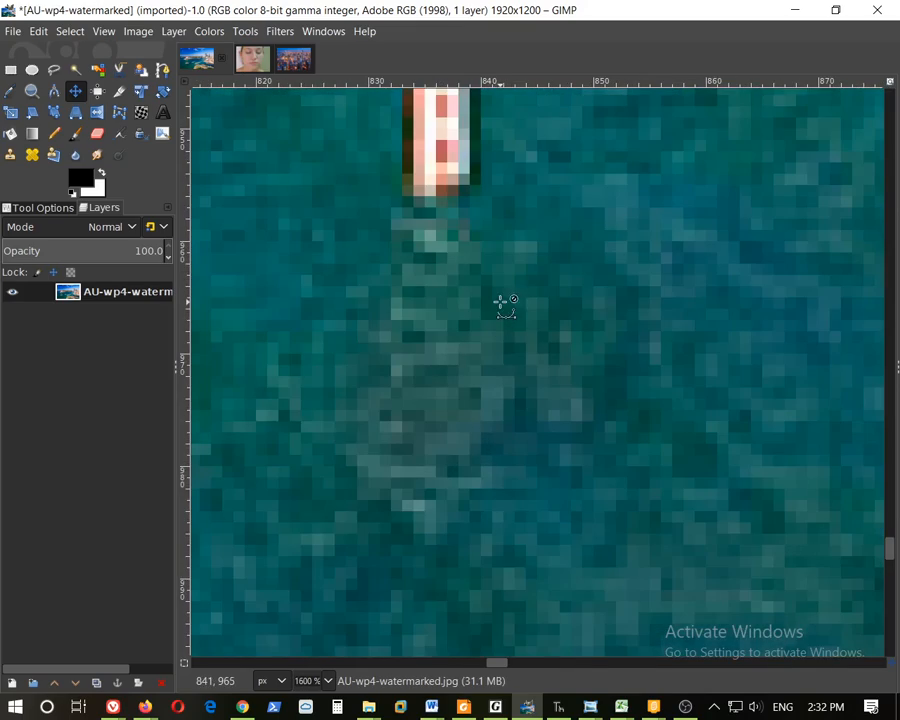
scroll(503, 305, "down", 6)
left_click_drag(509, 662, 660, 661)
scroll(740, 330, "up", 12)
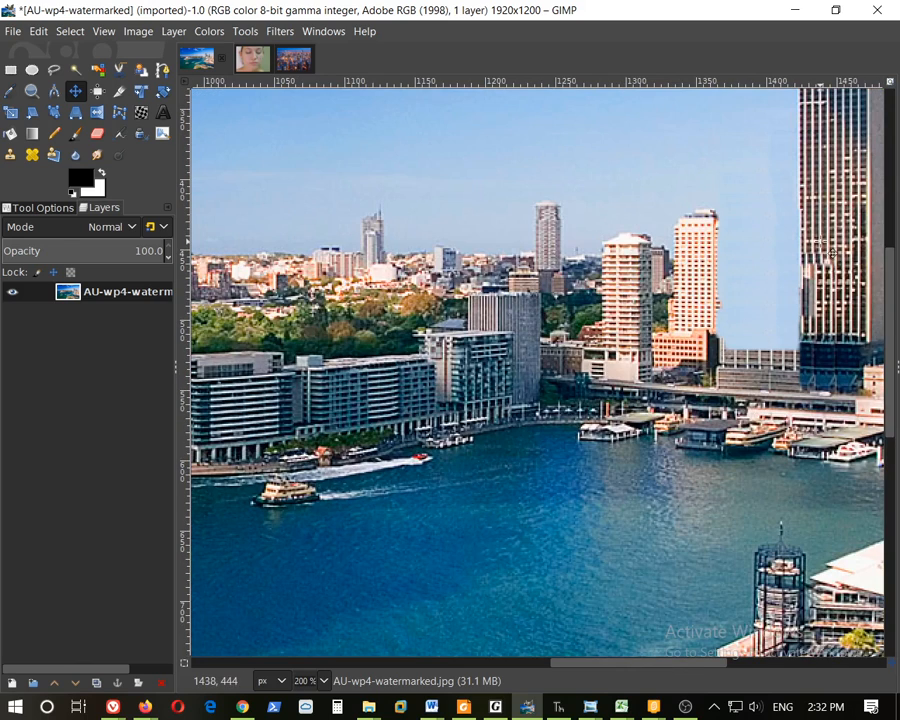
Step: Review the retouched Acne-Scars, Chicago09_0390 and harbour images in turn, ending on the cheek and nose area of the face
left_click(245, 68)
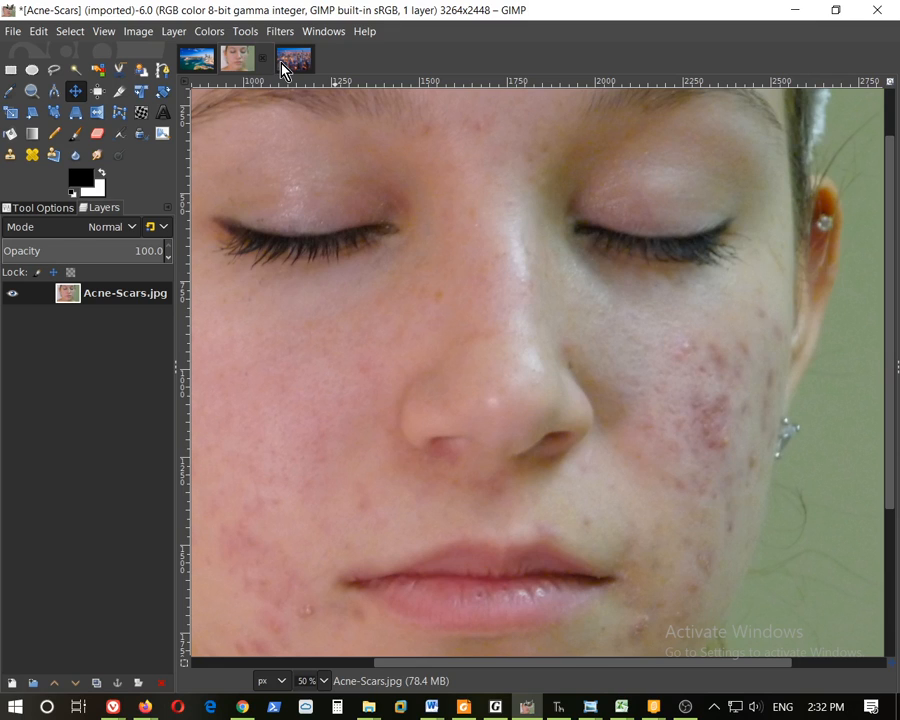
left_click(281, 66)
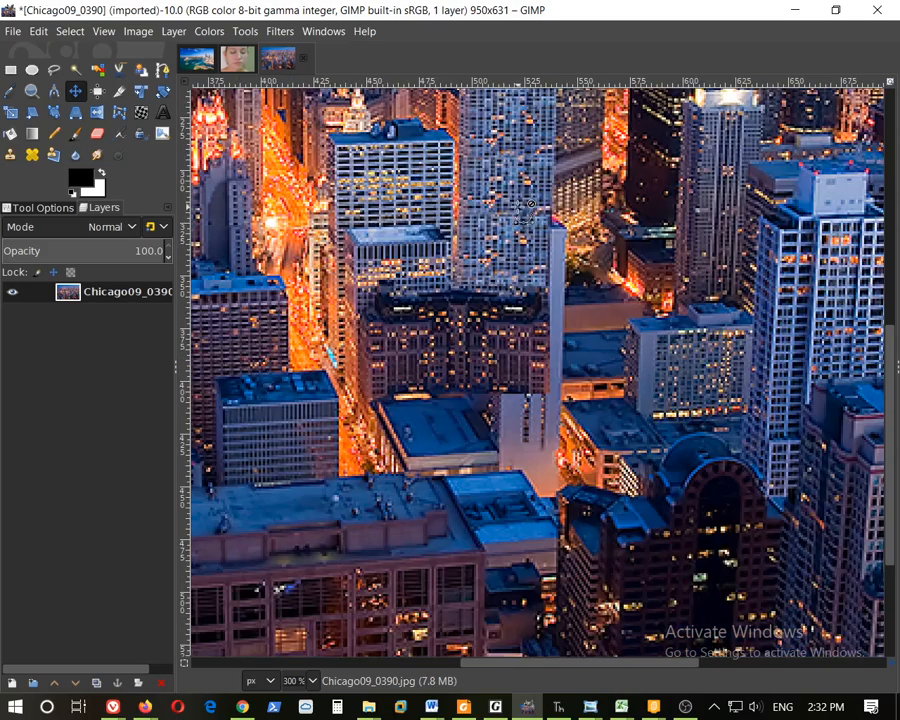
scroll(528, 207, "up", 5)
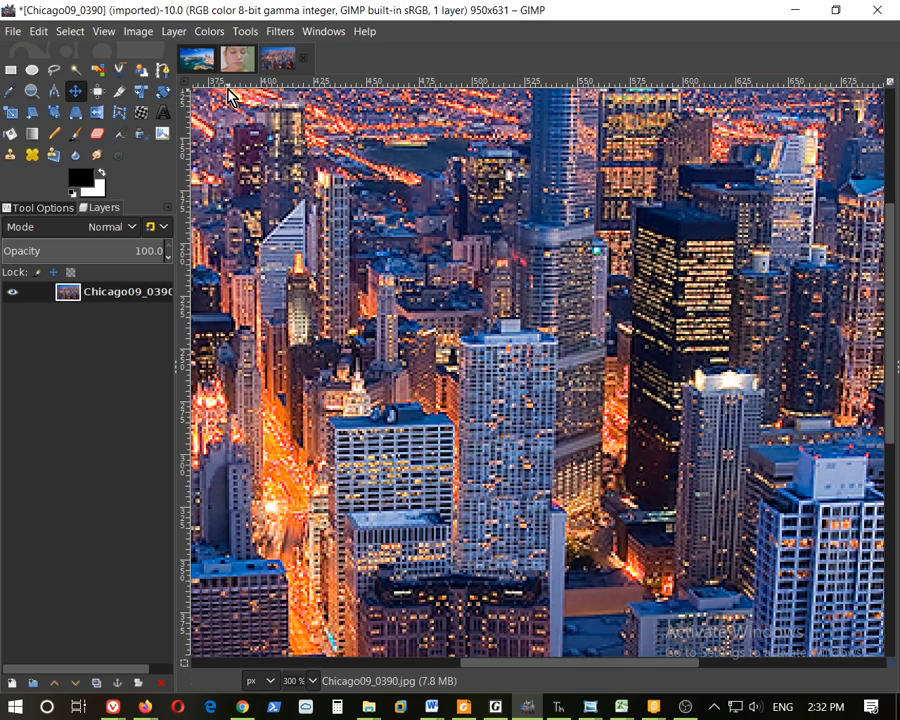
left_click(197, 58)
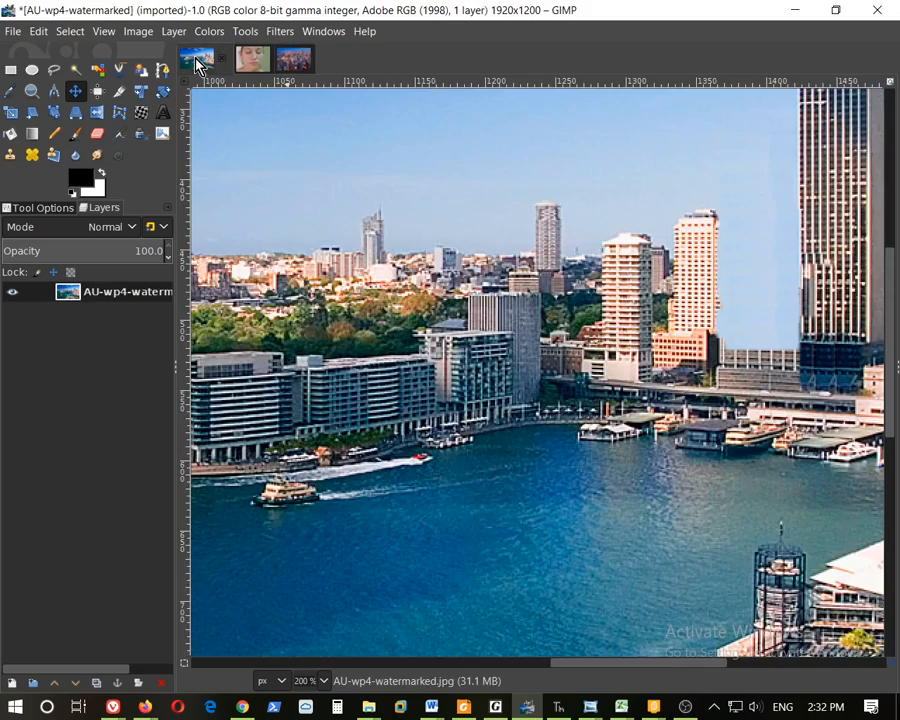
left_click(253, 60)
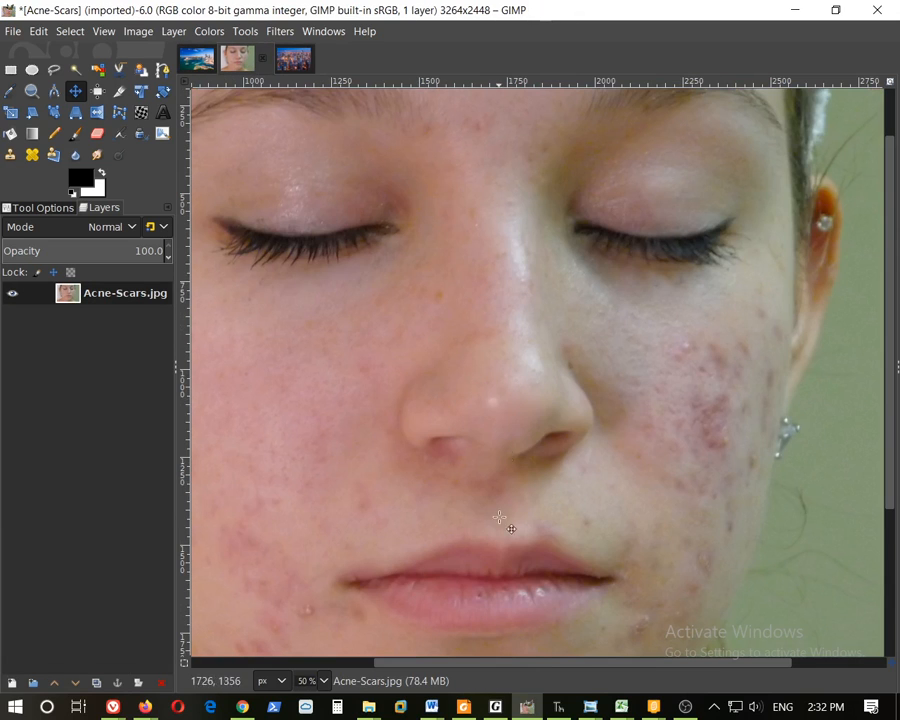
left_click_drag(538, 663, 478, 663)
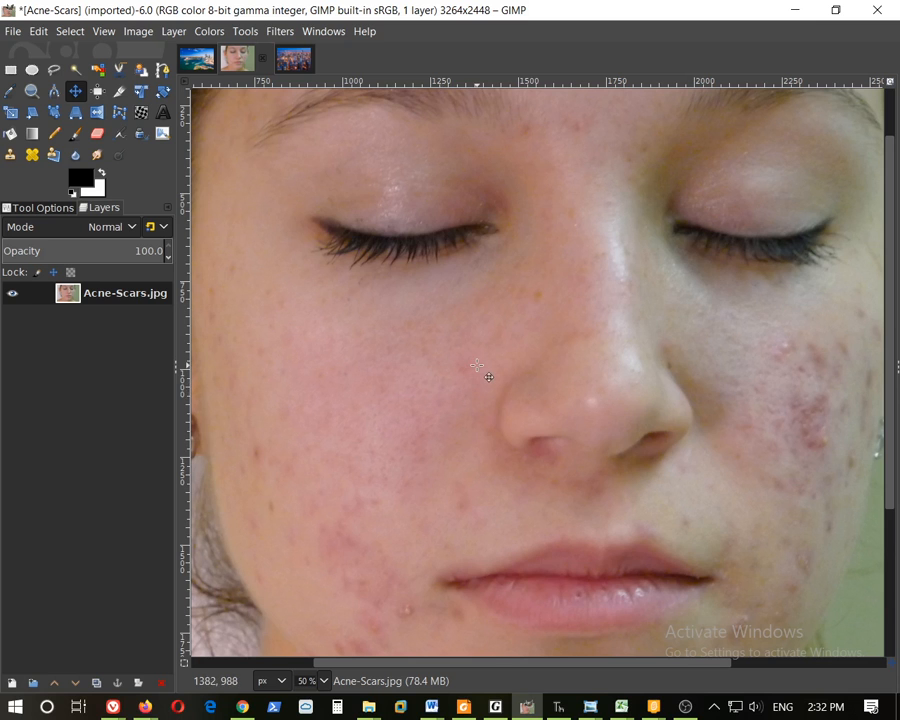
Step: Flip through the three open images once more and return to Acne-Scars.jpg
left_click(200, 60)
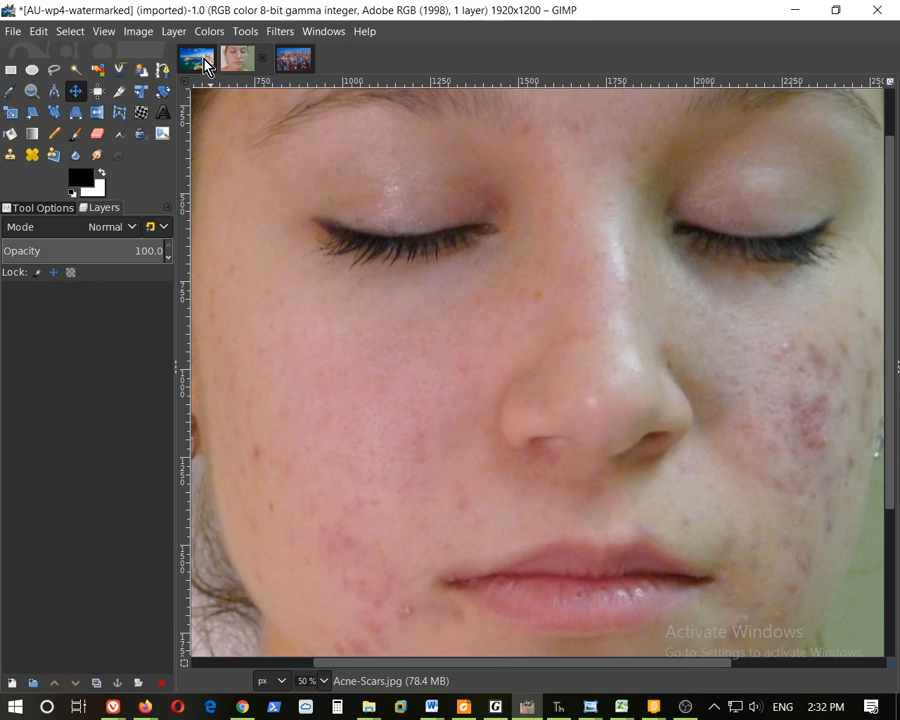
left_click(258, 62)
left_click(291, 62)
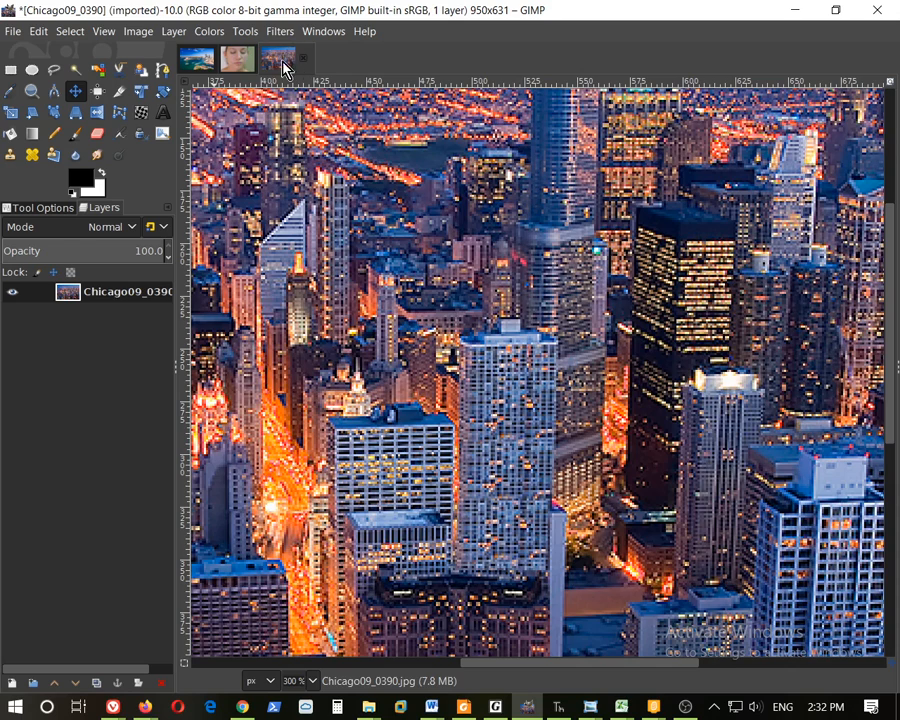
left_click(241, 66)
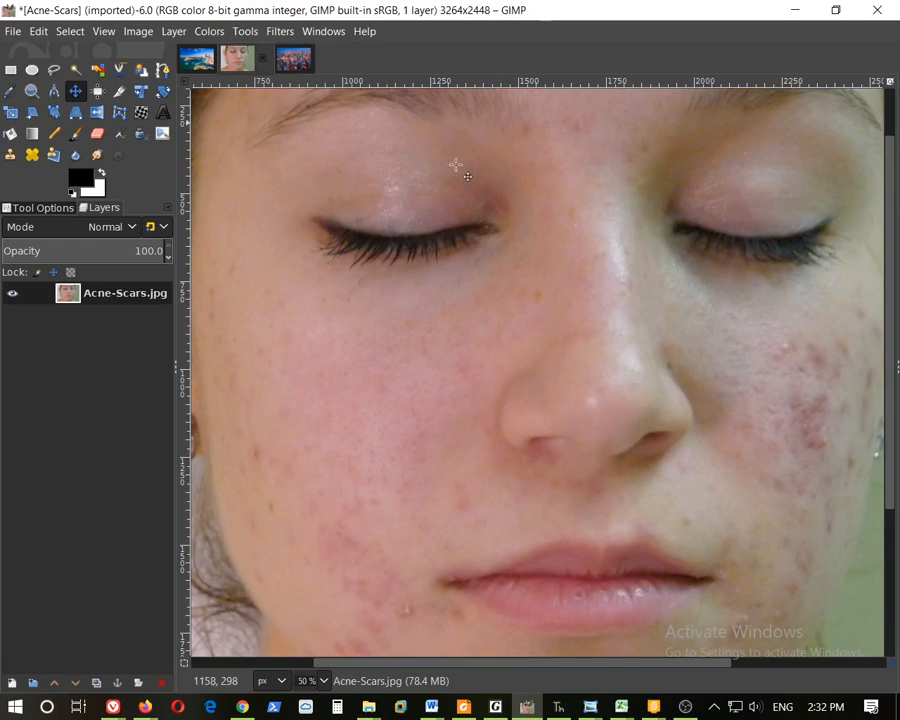